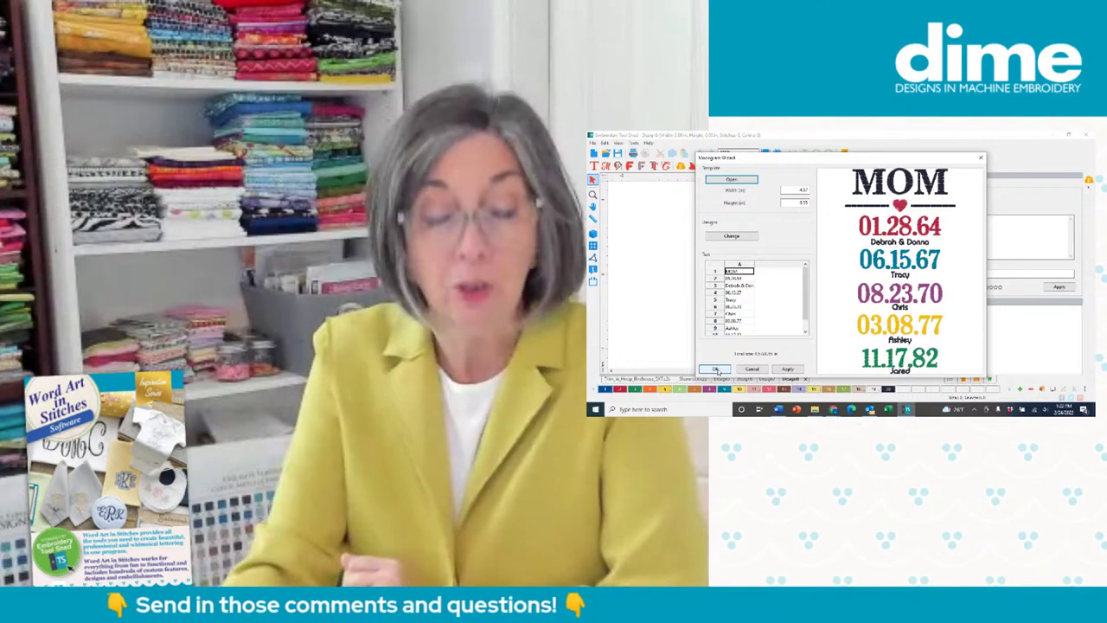
Close the Monogram Wizard and place a new text object on the blank design page
left_click(715, 369)
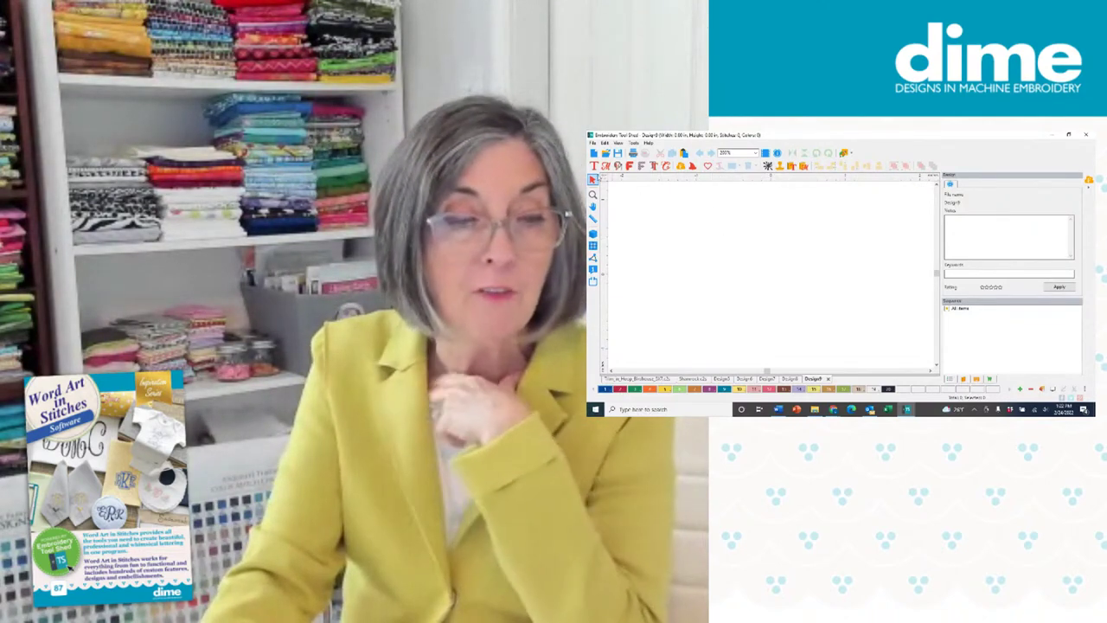
left_click(594, 166)
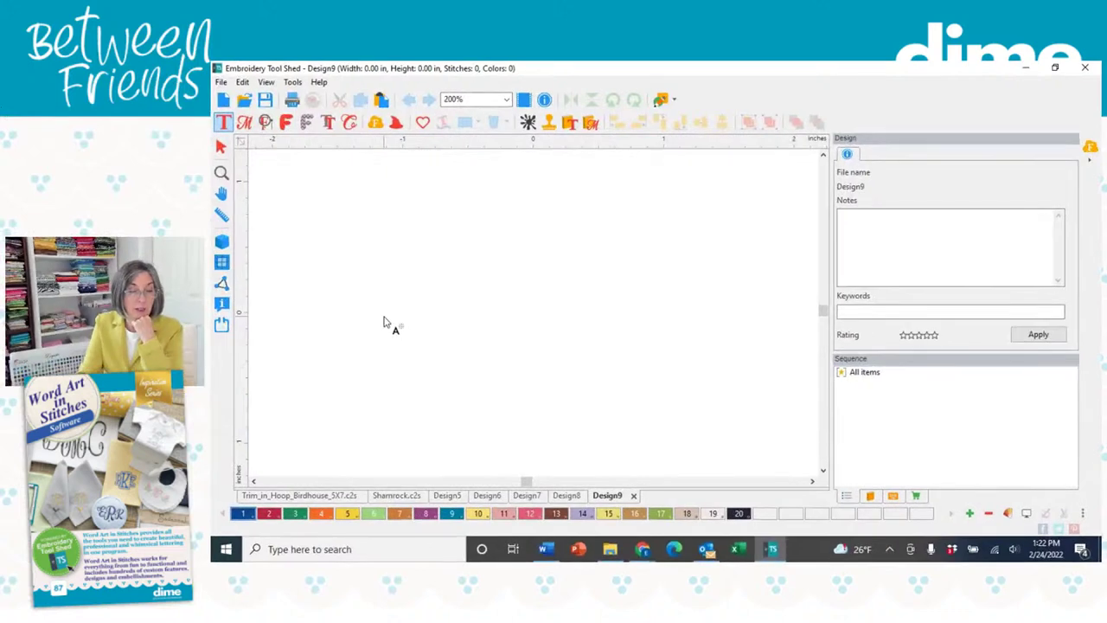
left_click(384, 316)
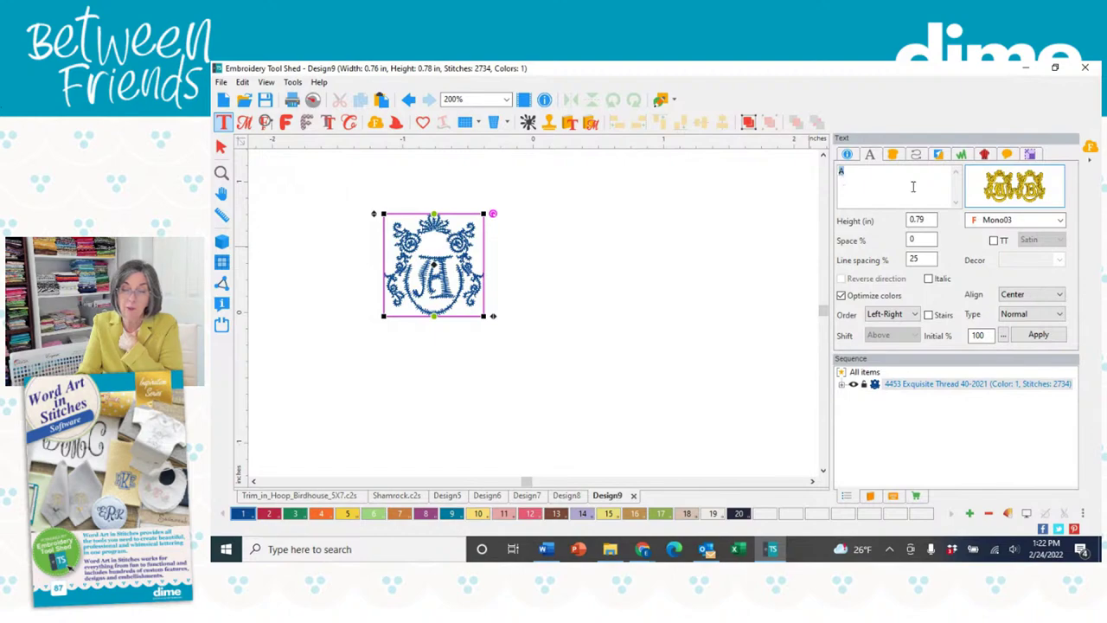
Set the letter's font to Asbury Run from the font catalog
left_click(997, 192)
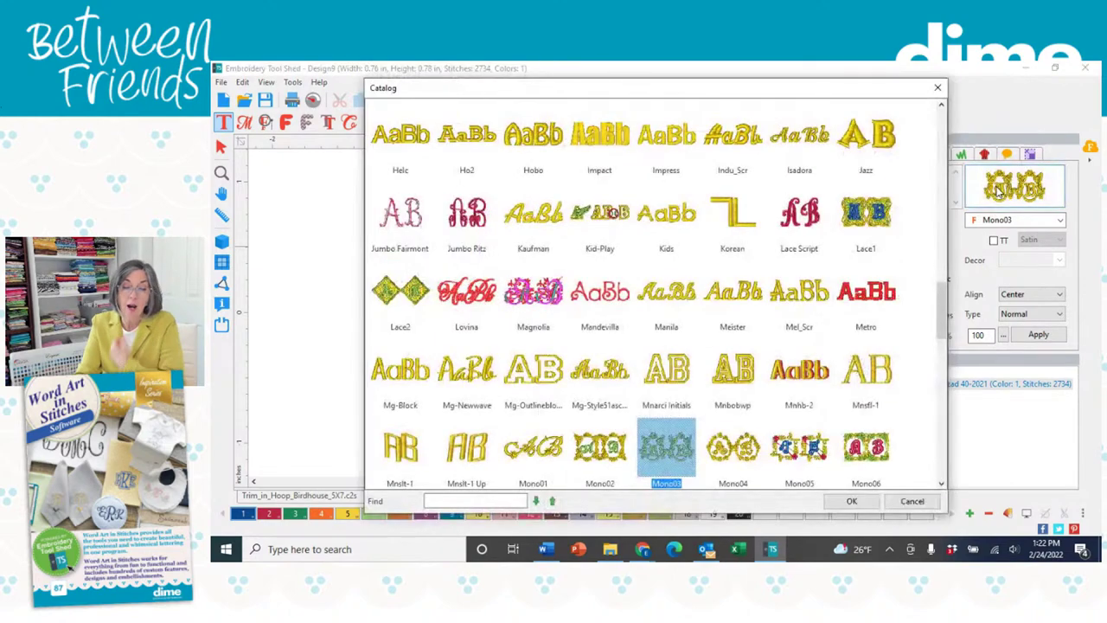
left_click_drag(941, 307, 936, 128)
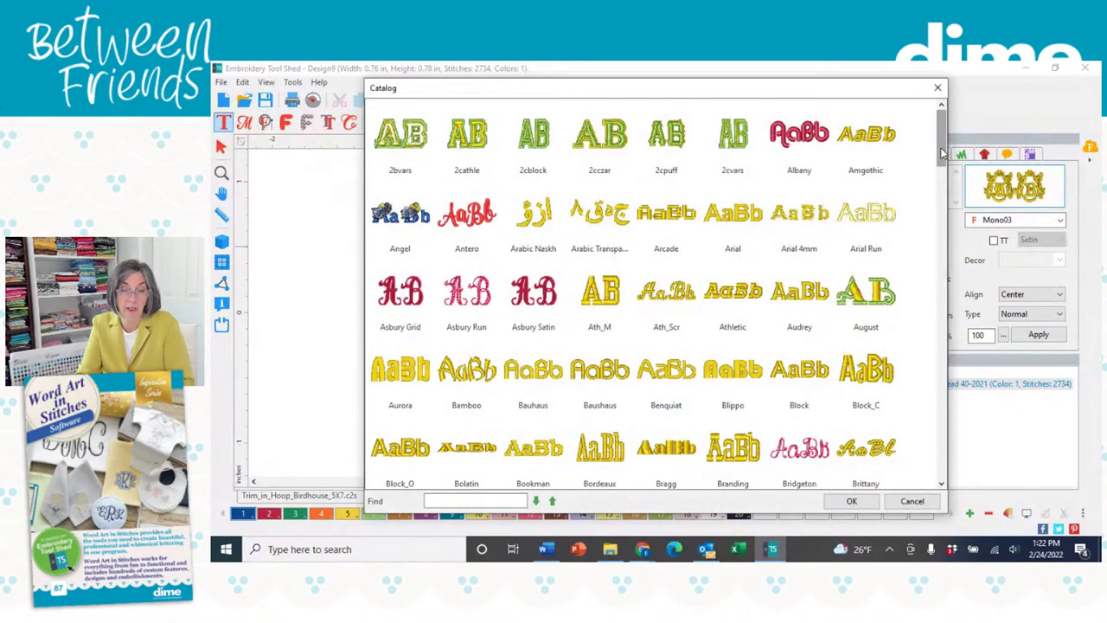
scroll(942, 153, "down", 1)
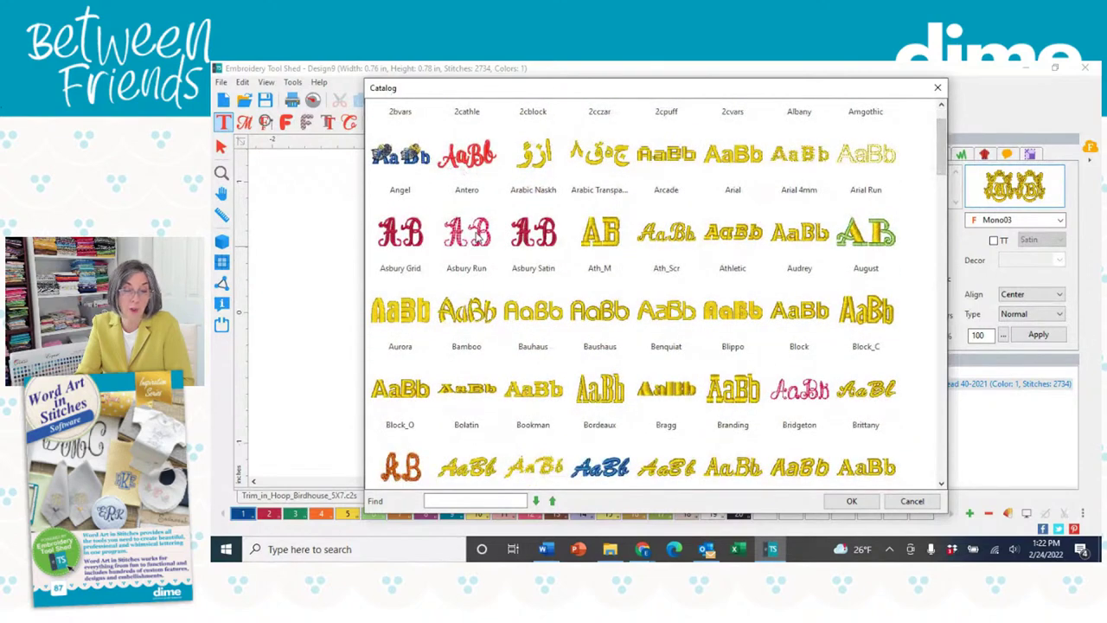
scroll(544, 282, "down", 1)
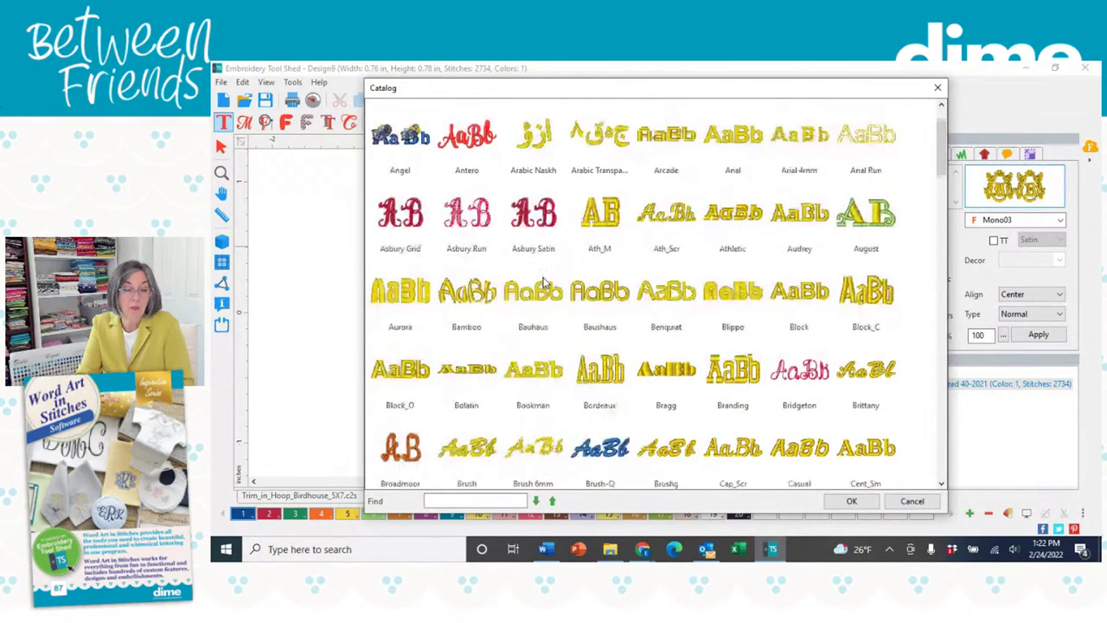
left_click(468, 223)
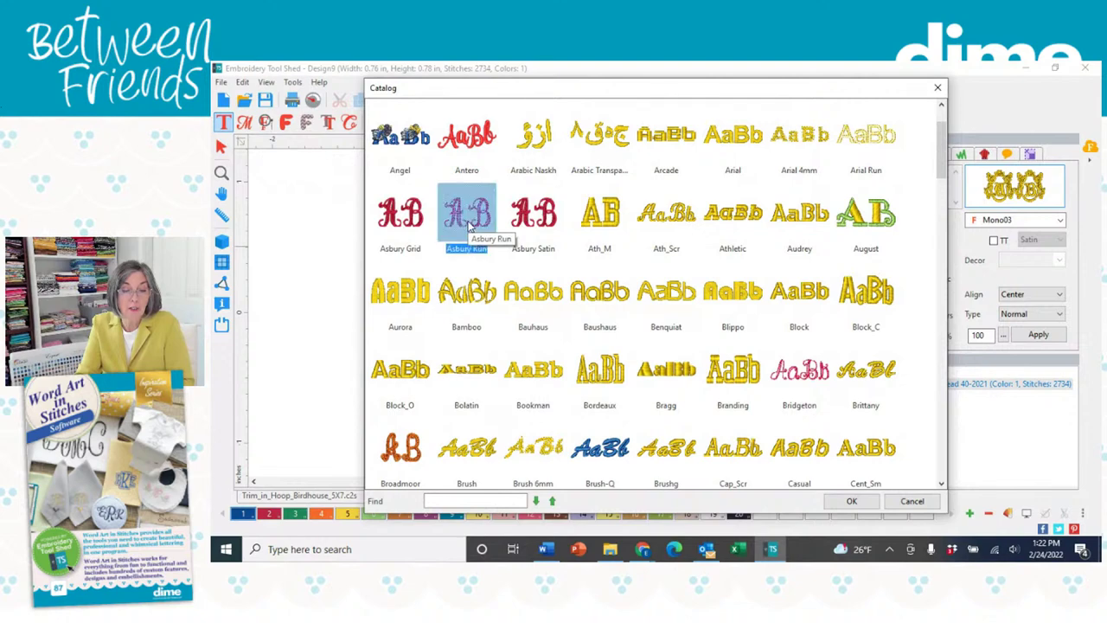
left_click(846, 502)
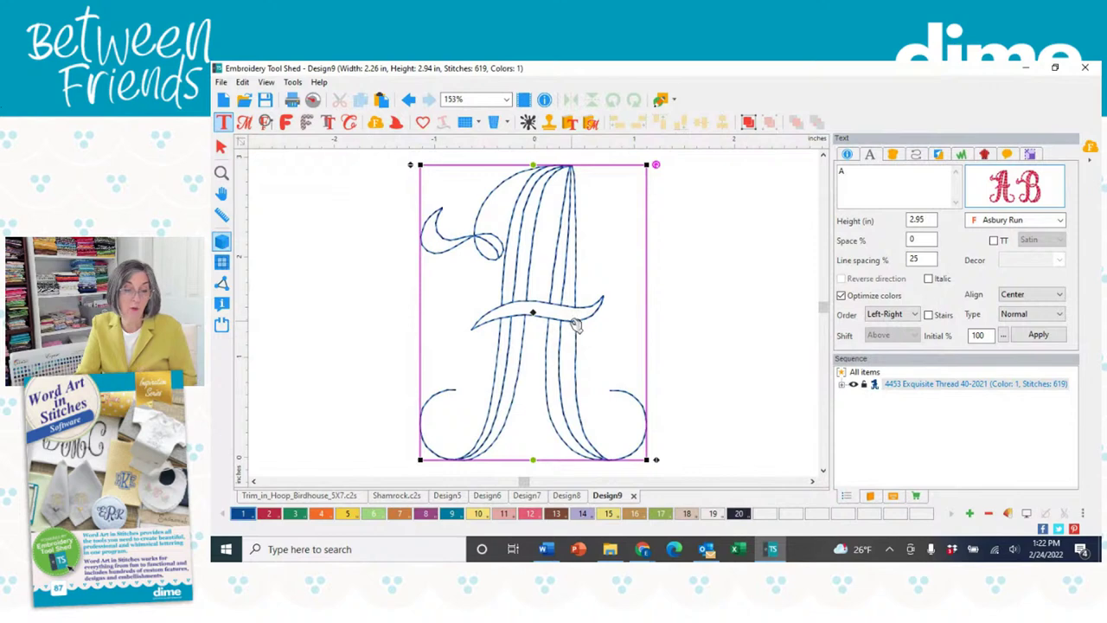
Reselect the letter and change its font to Arial from the font catalog
left_click(697, 349)
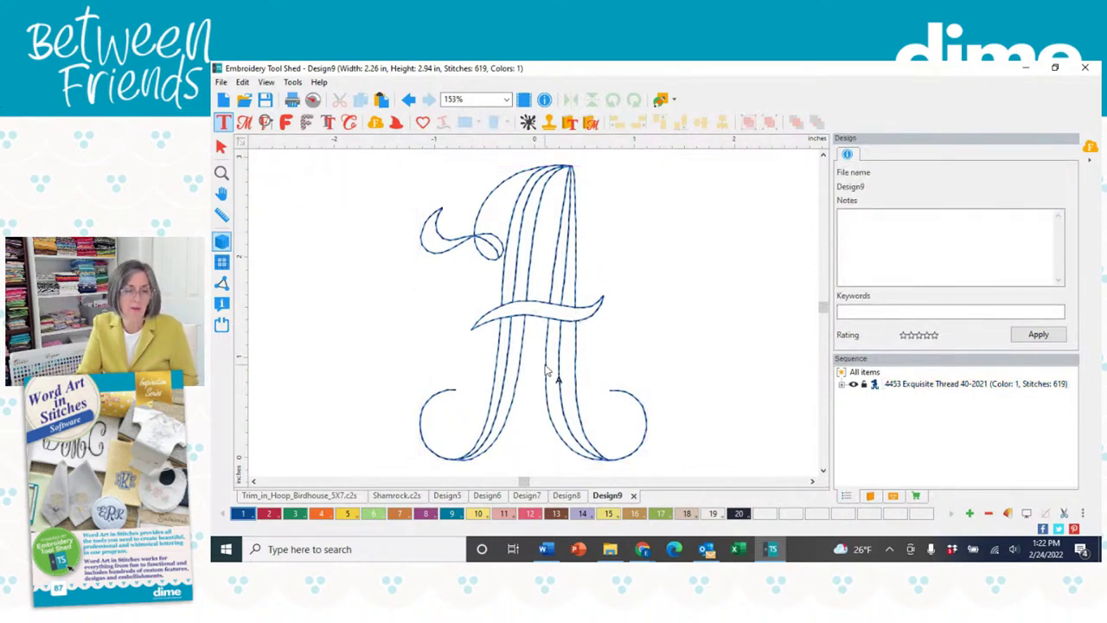
left_click(516, 355)
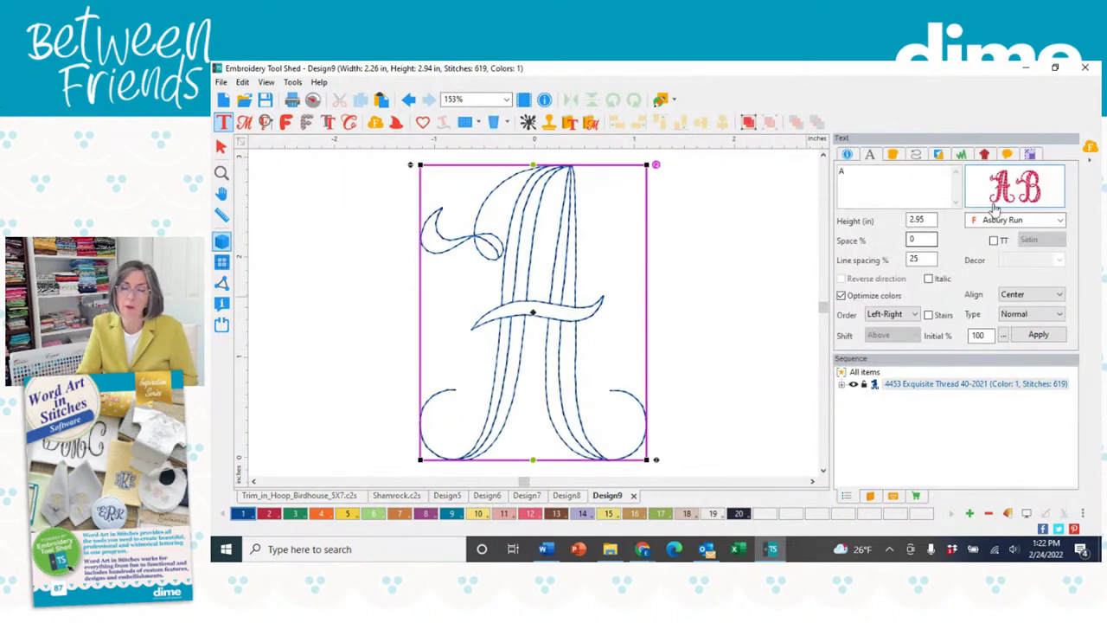
left_click(1040, 201)
scroll(804, 294, "down", 1)
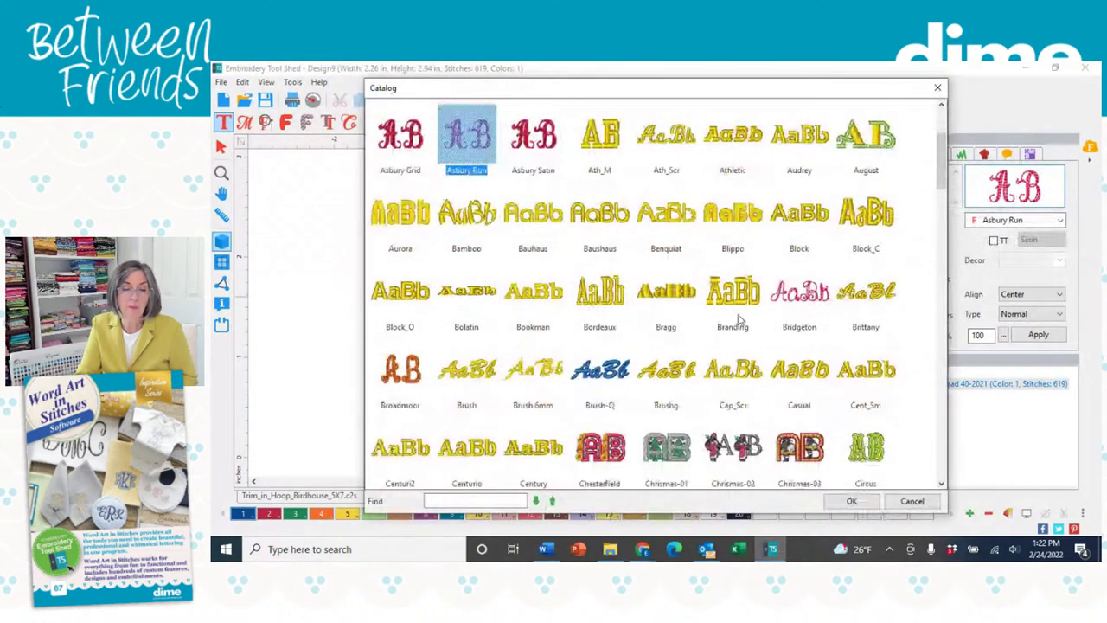
scroll(739, 308, "up", 1)
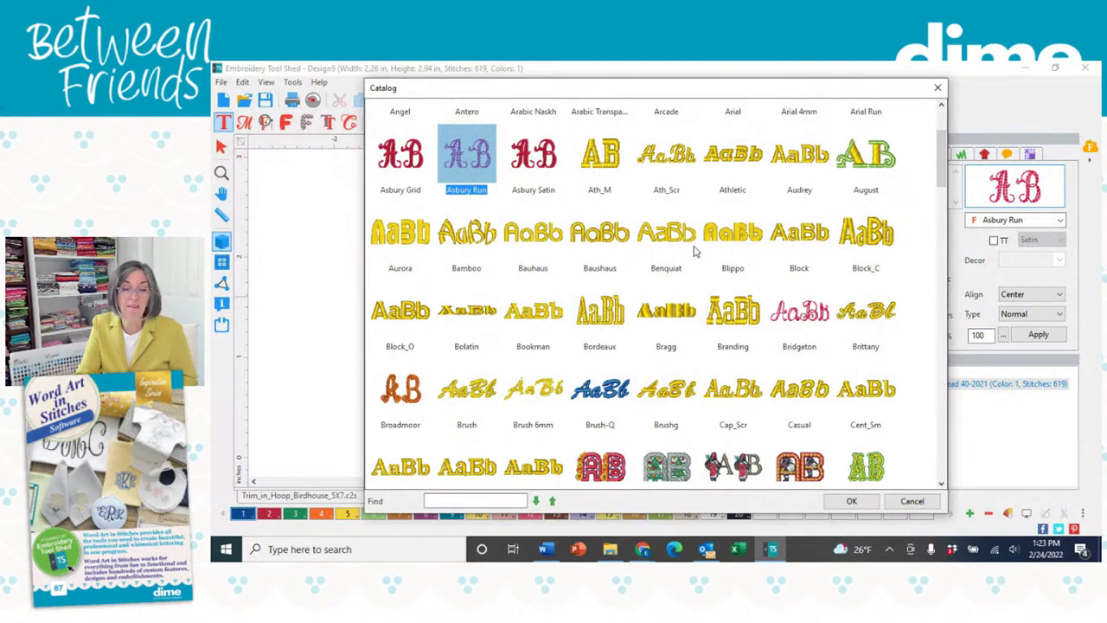
scroll(705, 249, "up", 1)
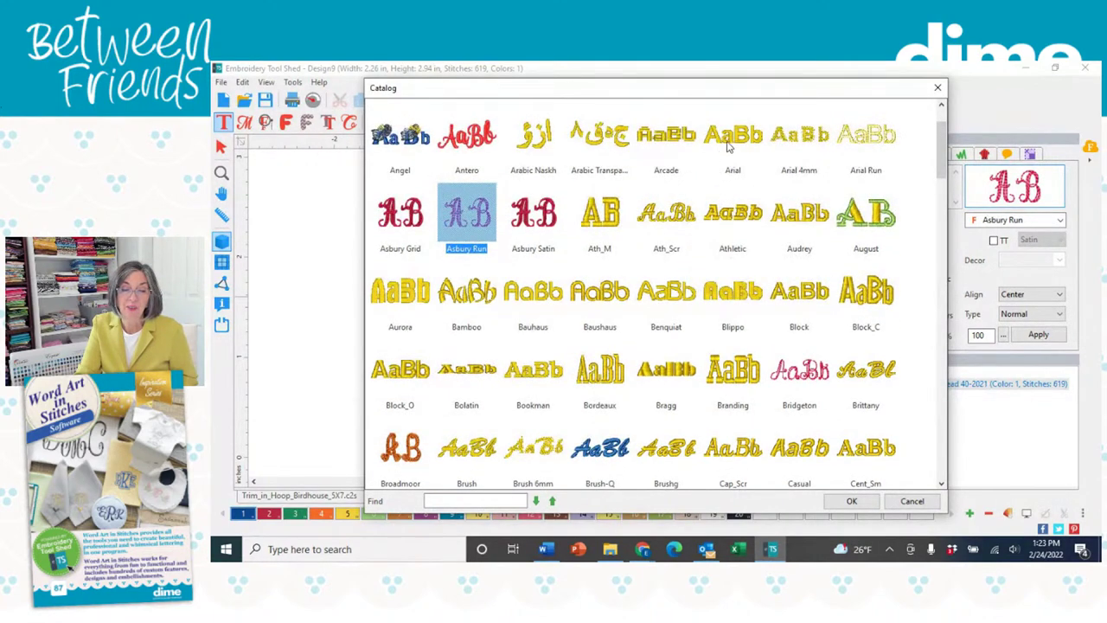
left_click(728, 147)
left_click(852, 501)
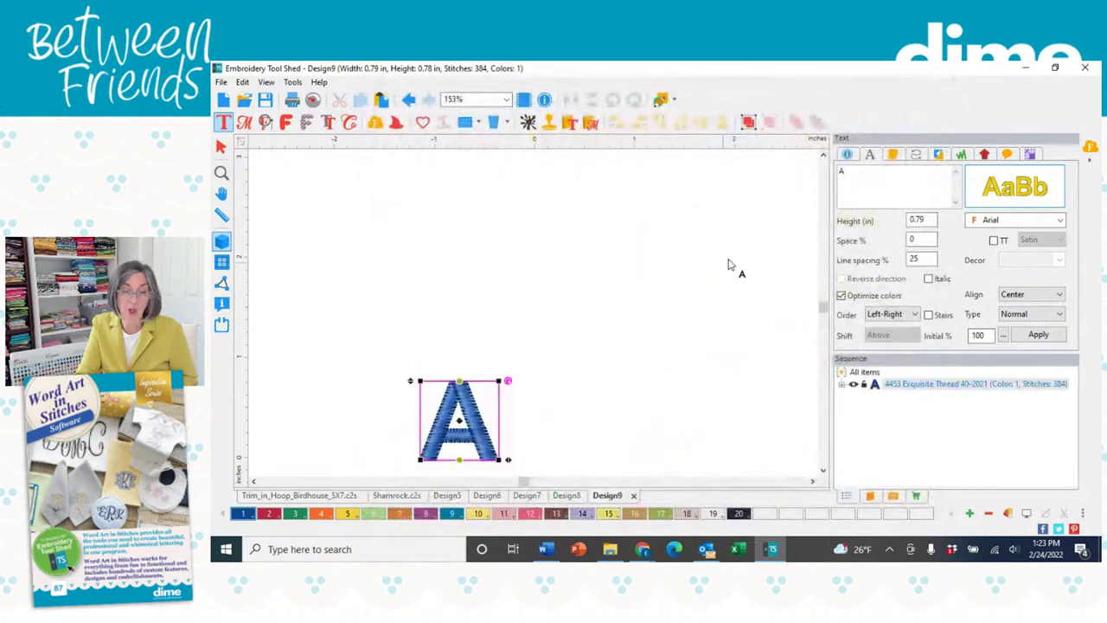
Replace the letter with the text SPHERE and enlarge the lettering to about 4.74 in wide
left_click_drag(867, 173, 826, 172)
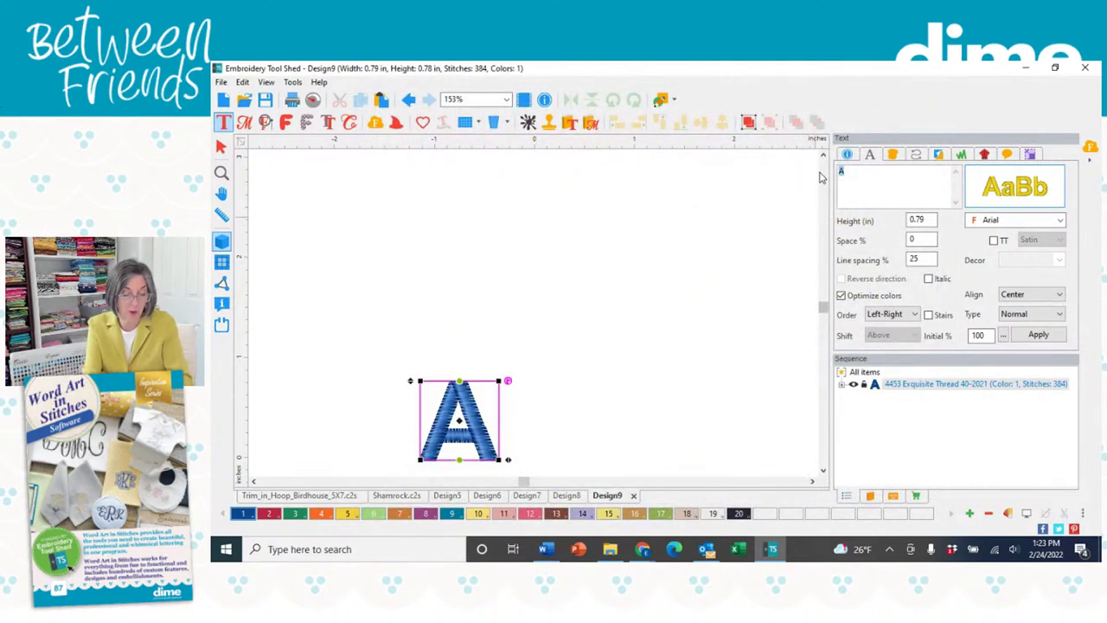
type("SPHERE")
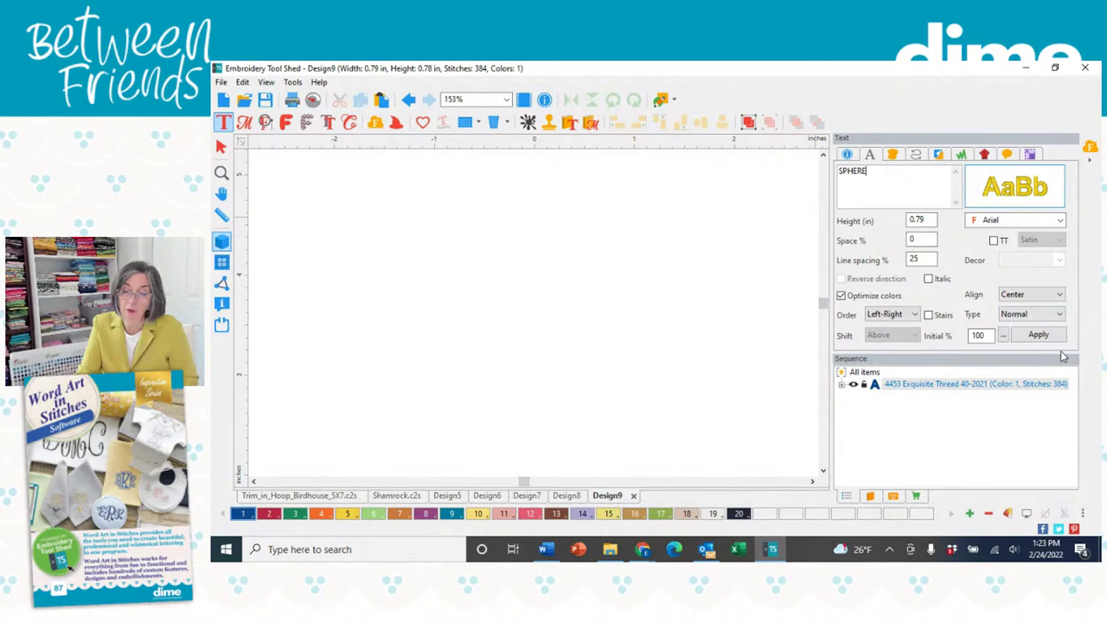
left_click(1037, 334)
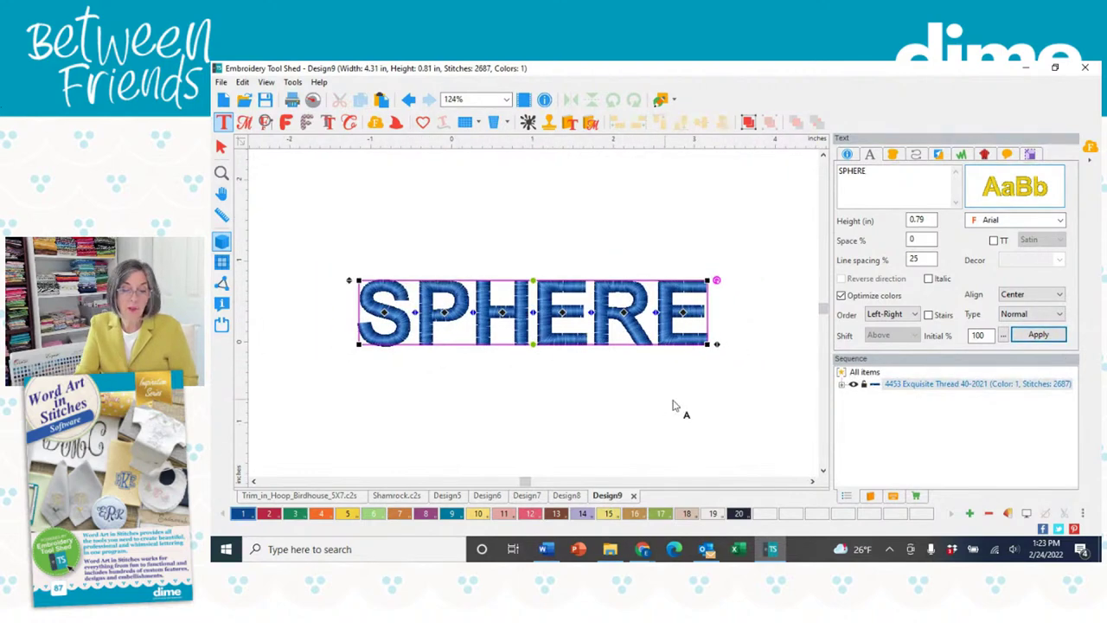
left_click(221, 147)
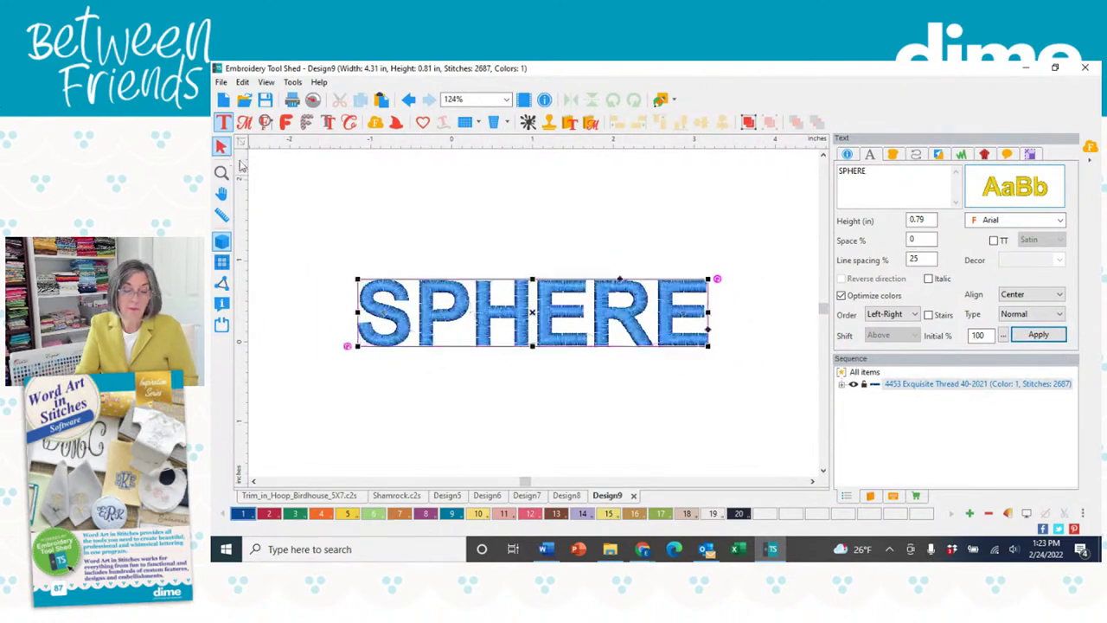
left_click_drag(710, 347, 735, 384)
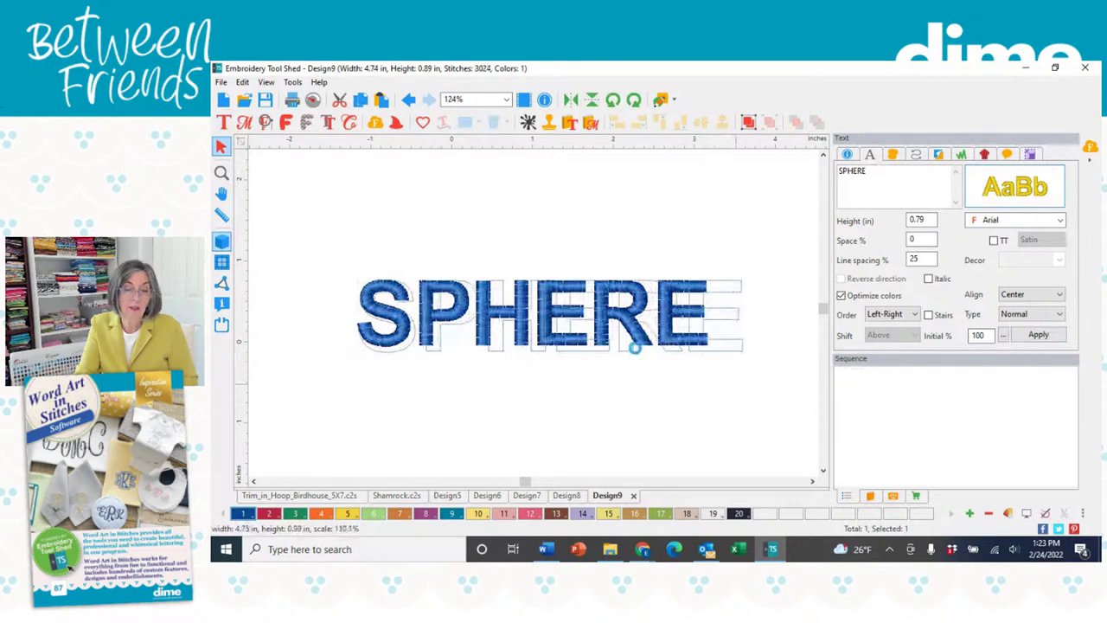
Apply the Sphere warp to the SPHERE lettering
left_click(223, 122)
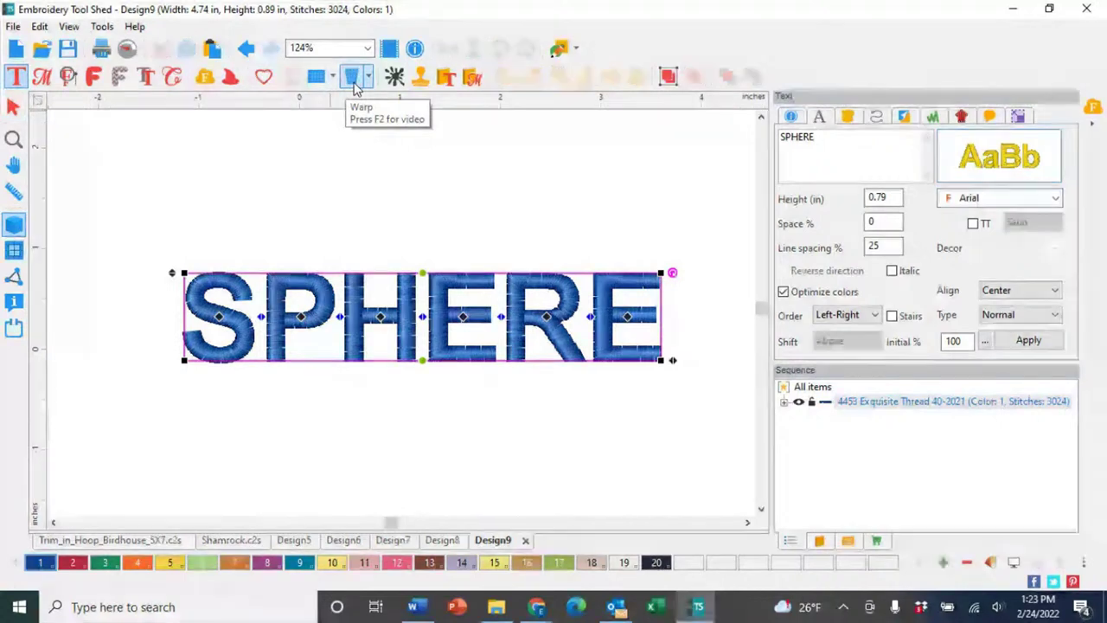
left_click(369, 78)
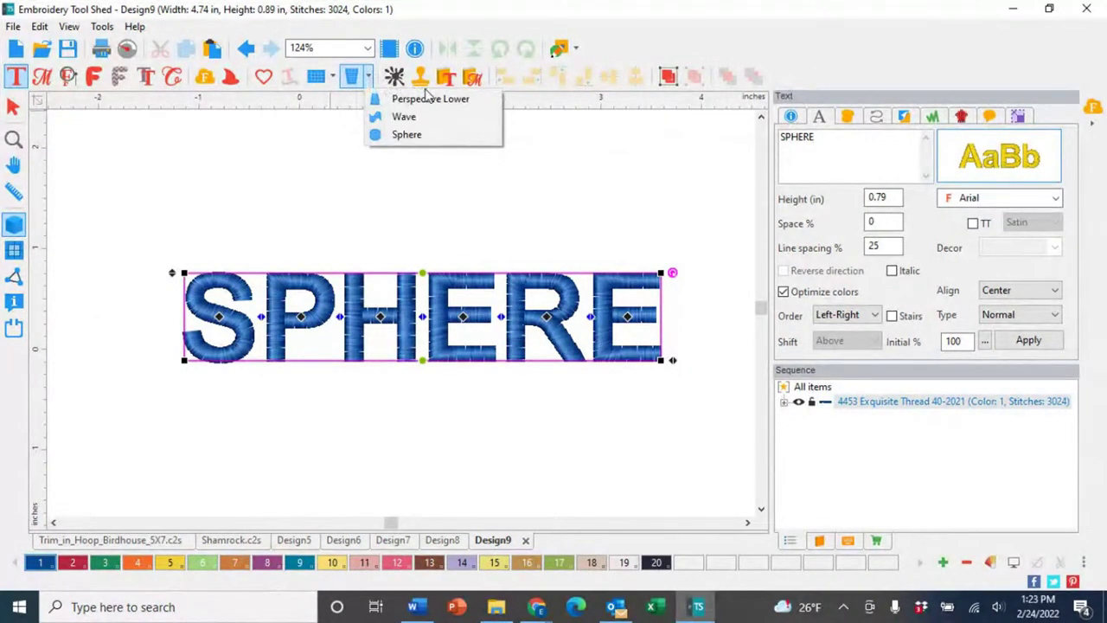
left_click(422, 139)
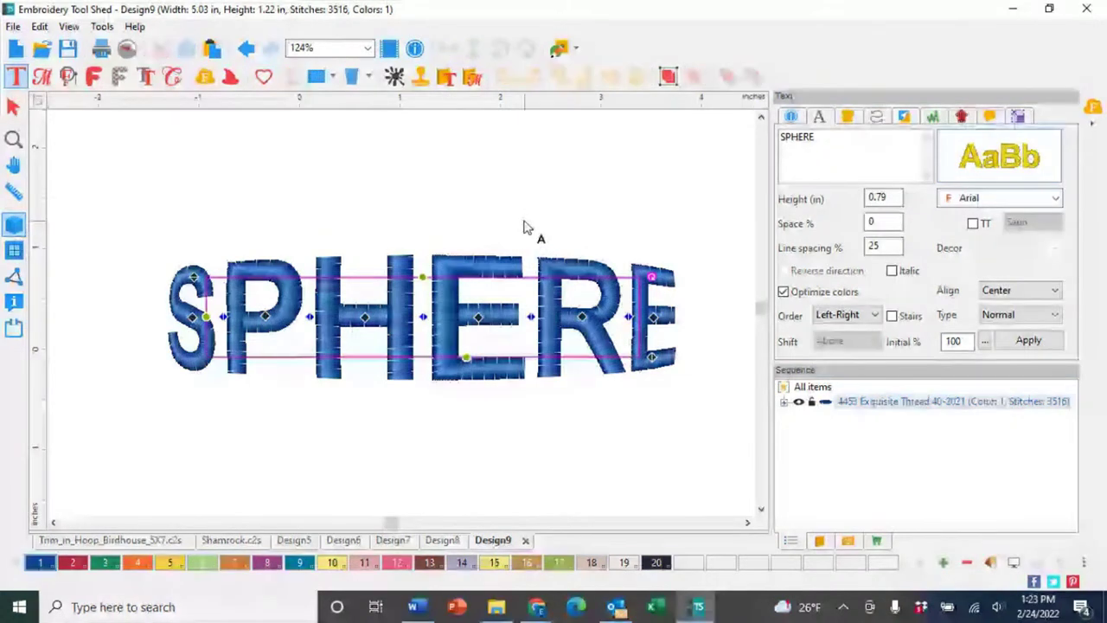
key("Escape")
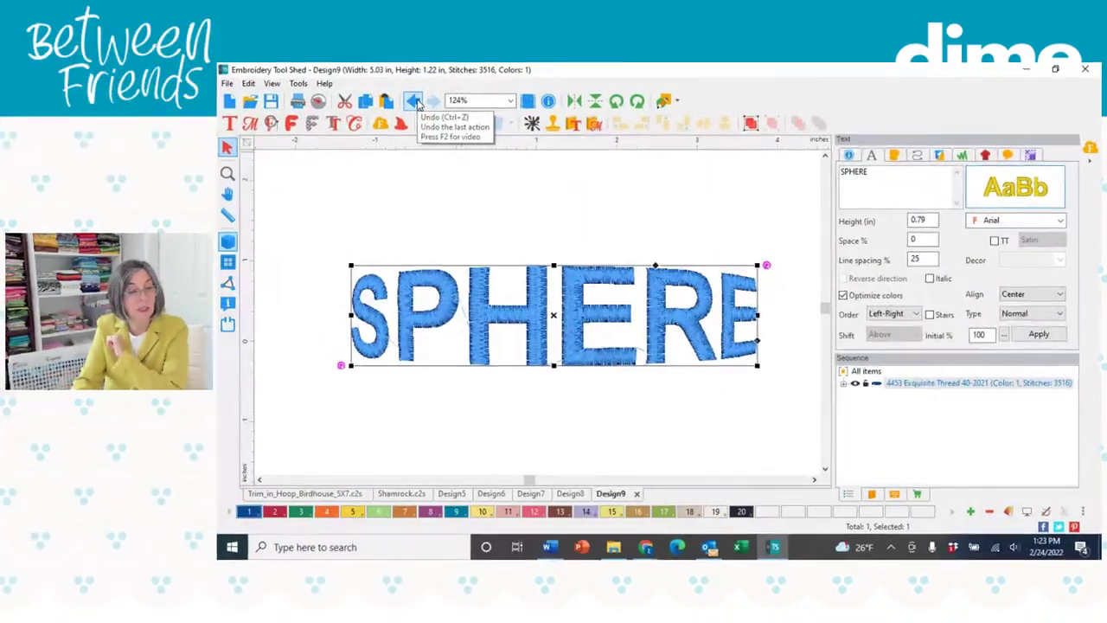
Replace the Sphere warp on the lettering with a Wave warp and shift the wave's lower handle to form an S-shaped curve
left_click(223, 121)
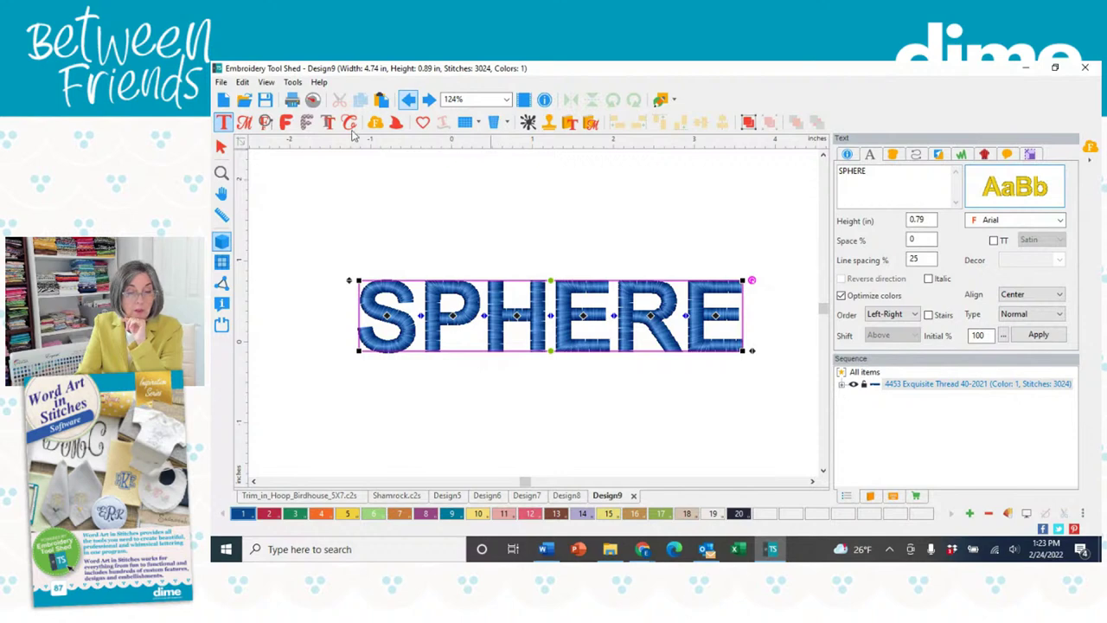
left_click(508, 125)
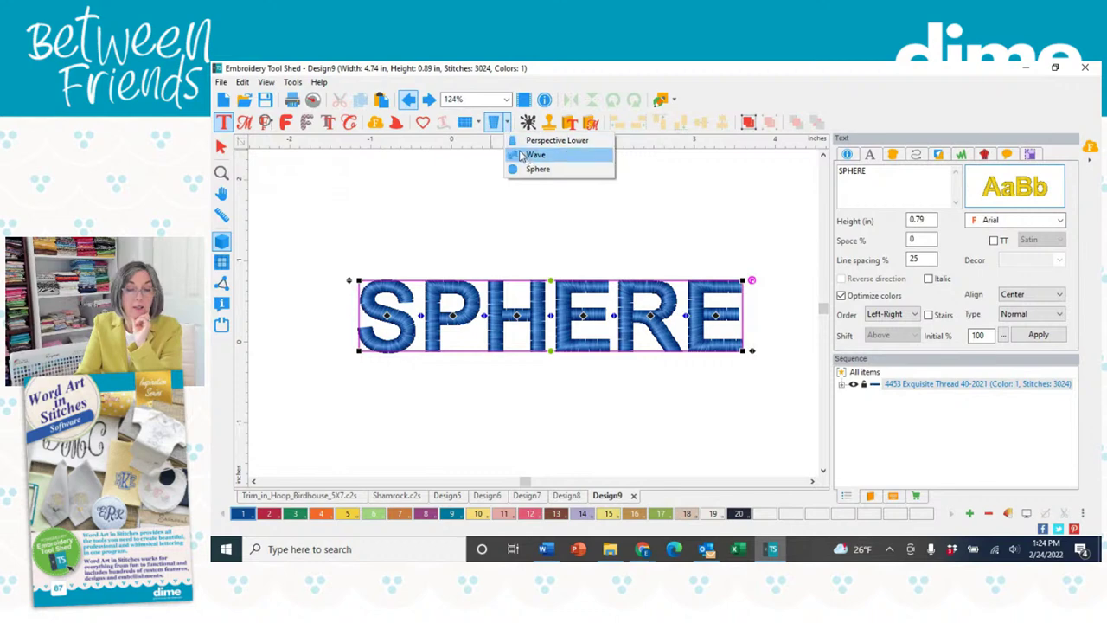
left_click(533, 155)
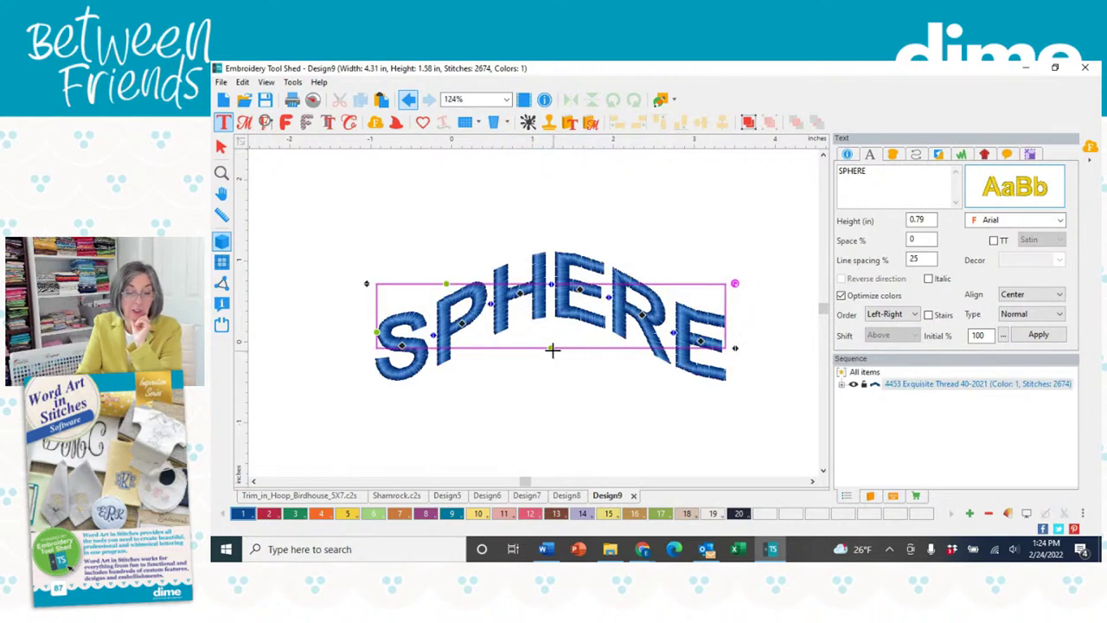
left_click_drag(552, 350, 662, 373)
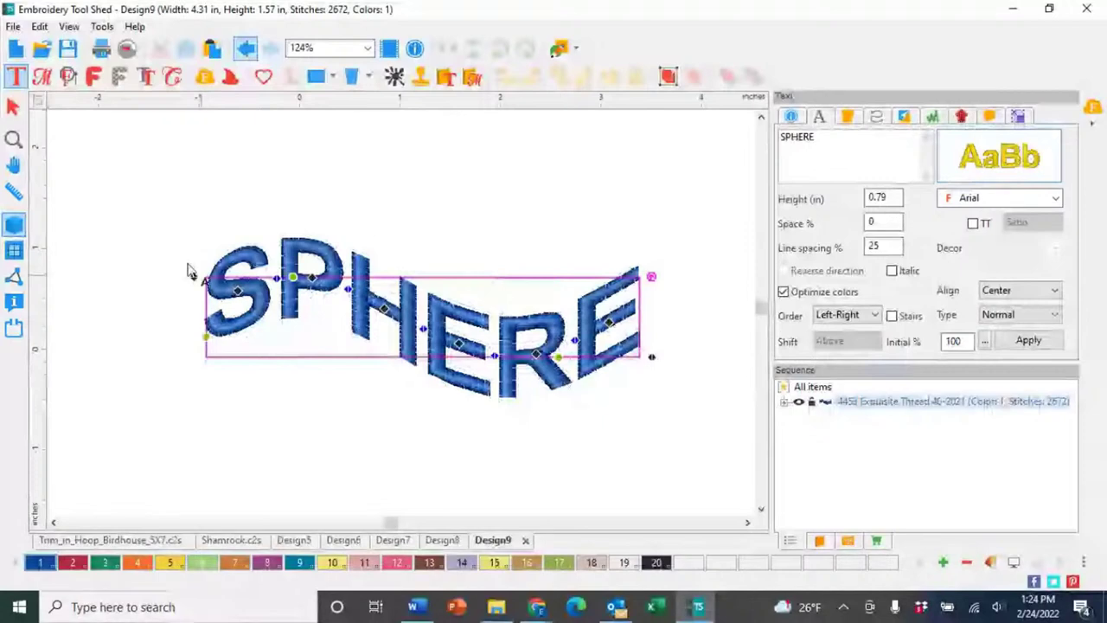
Duplicate the waved SPHERE lettering and place the two copies end to end
left_click(13, 105)
left_click(488, 350)
left_click_drag(489, 350, 629, 292)
scroll(330, 283, "down", 2)
key("ctrl+c")
key("ctrl+v")
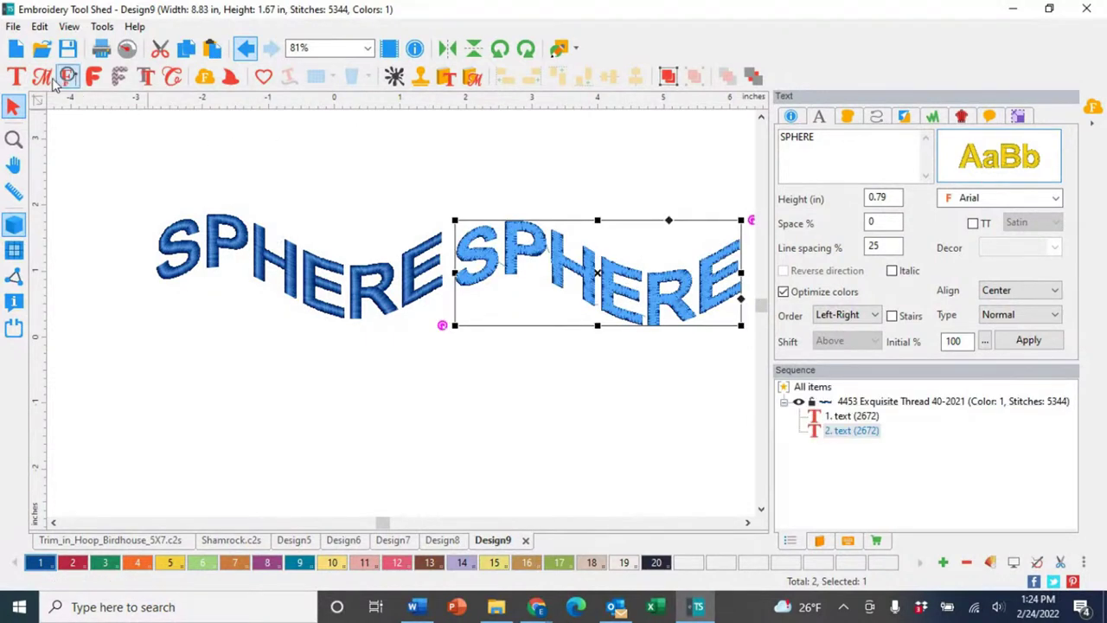
Reshape the second copy's wave with its warp handles so it dips near the P and rises toward the second E and R
left_click(15, 76)
left_click(595, 240)
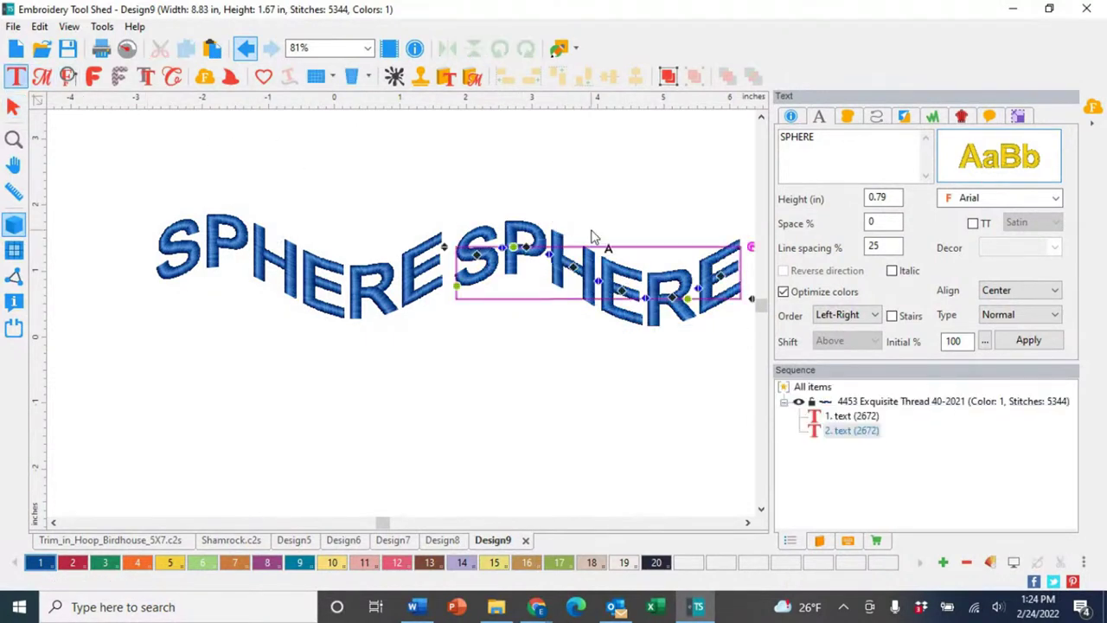
left_click(368, 77)
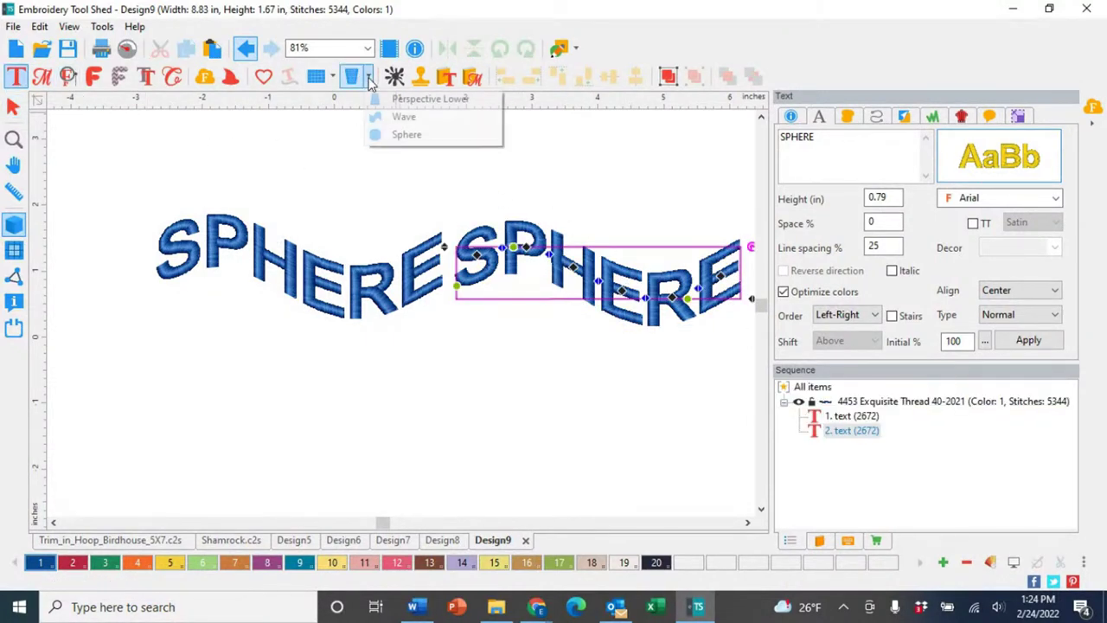
left_click(403, 134)
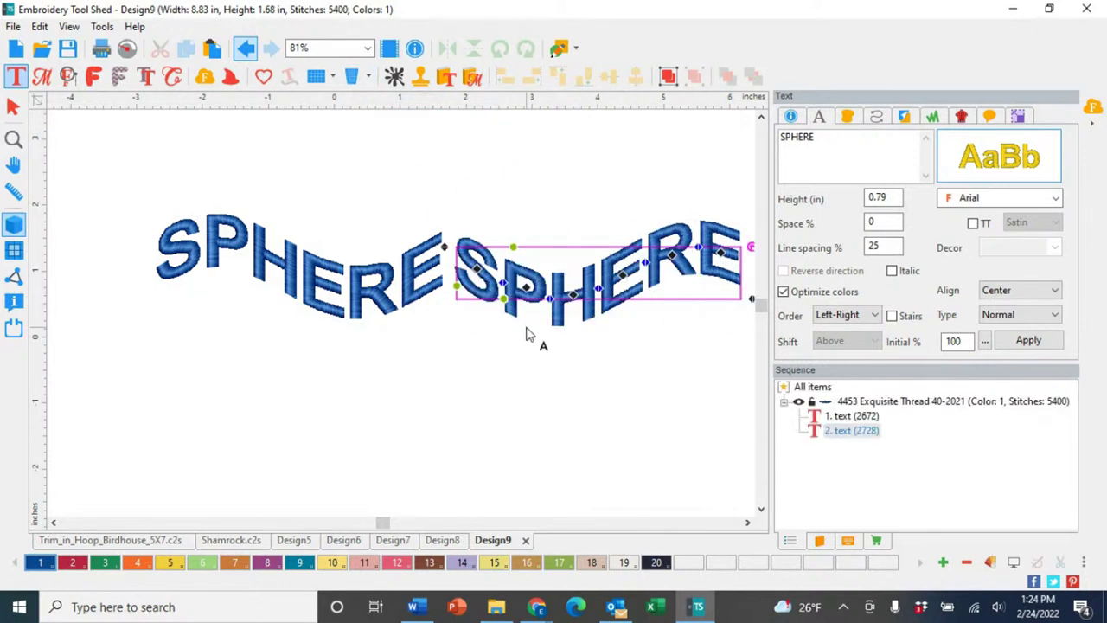
left_click_drag(516, 300, 516, 300)
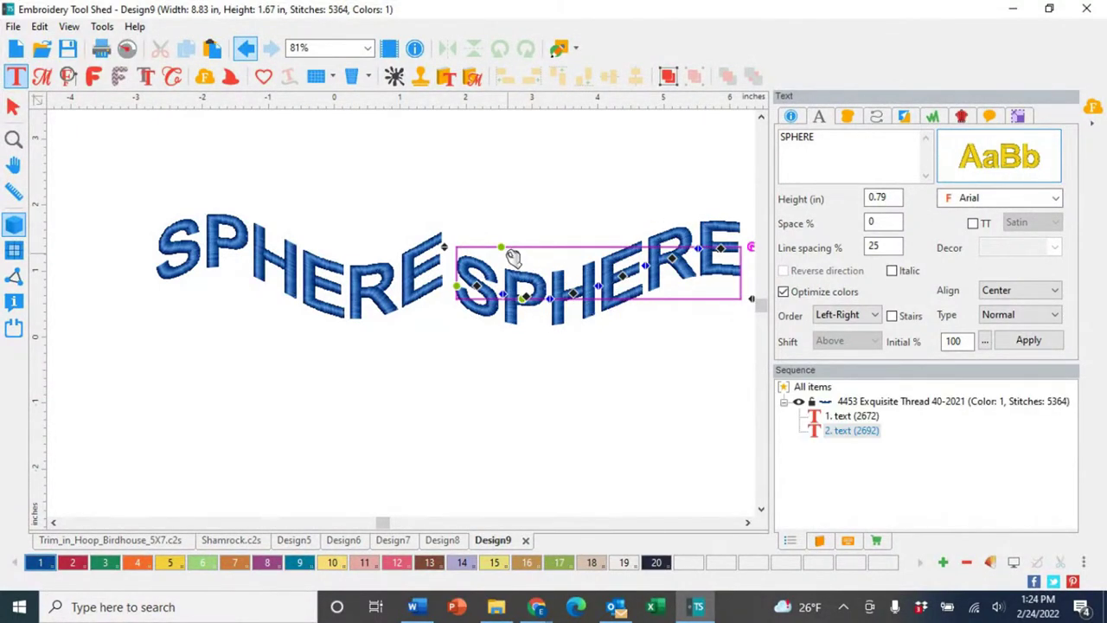
left_click_drag(501, 248, 531, 248)
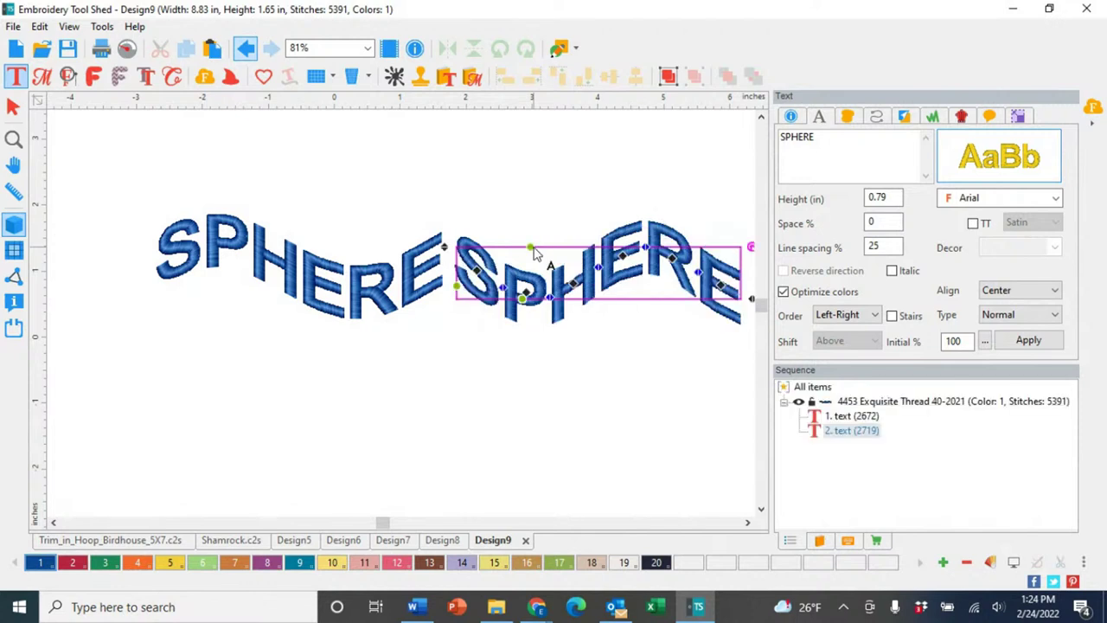
Start a new design and add the lettering PERSPECTIVE in the Arial font
left_click(17, 48)
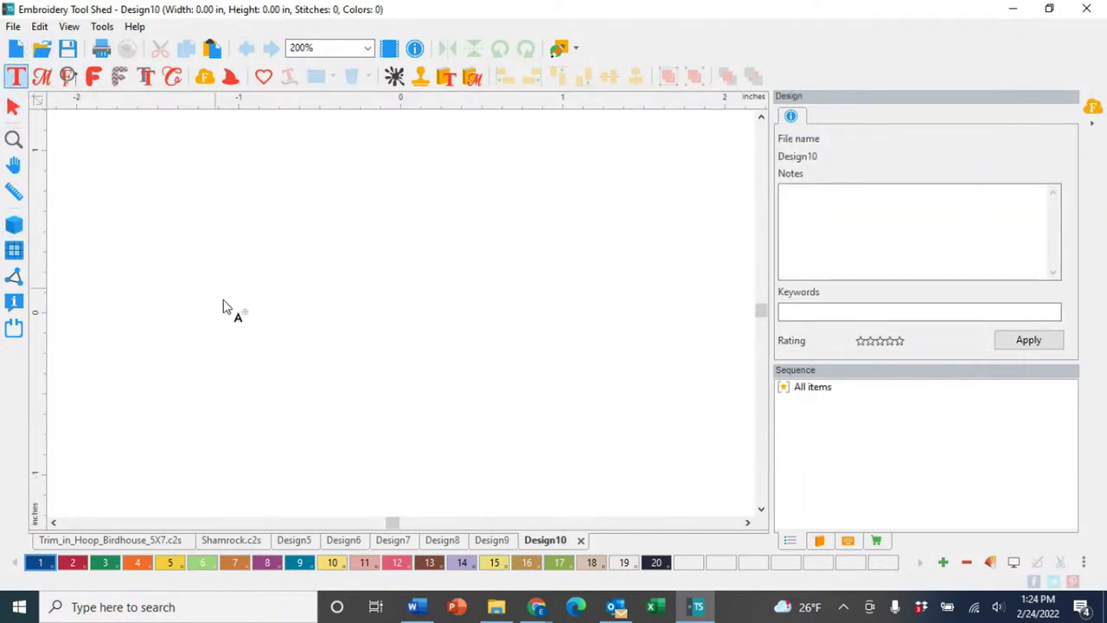
left_click(222, 306)
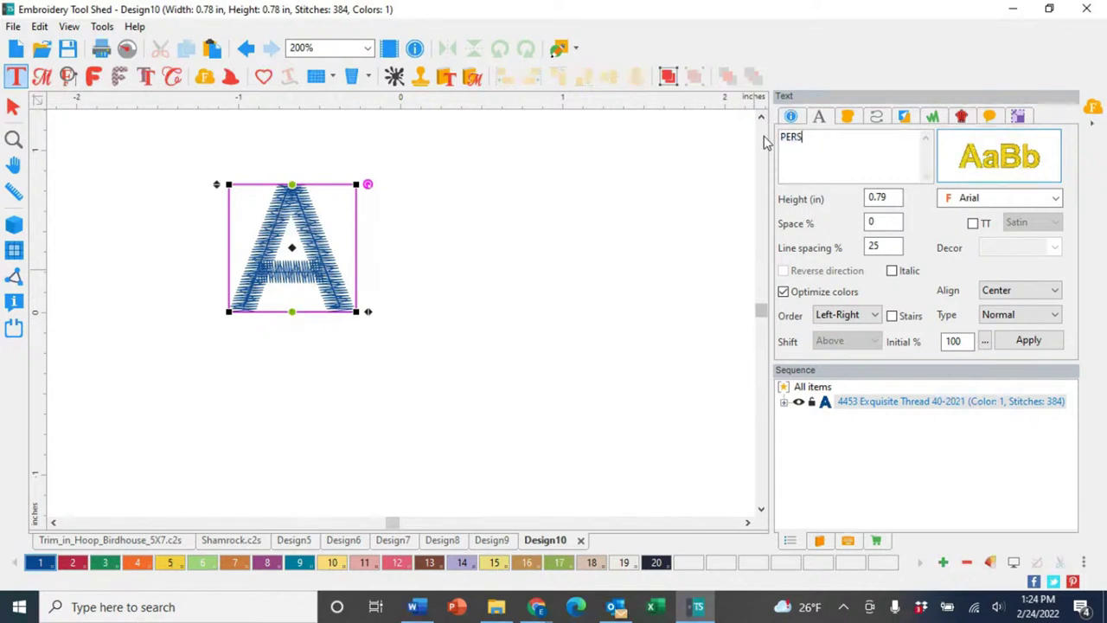
type("PECTIVE")
left_click(1028, 340)
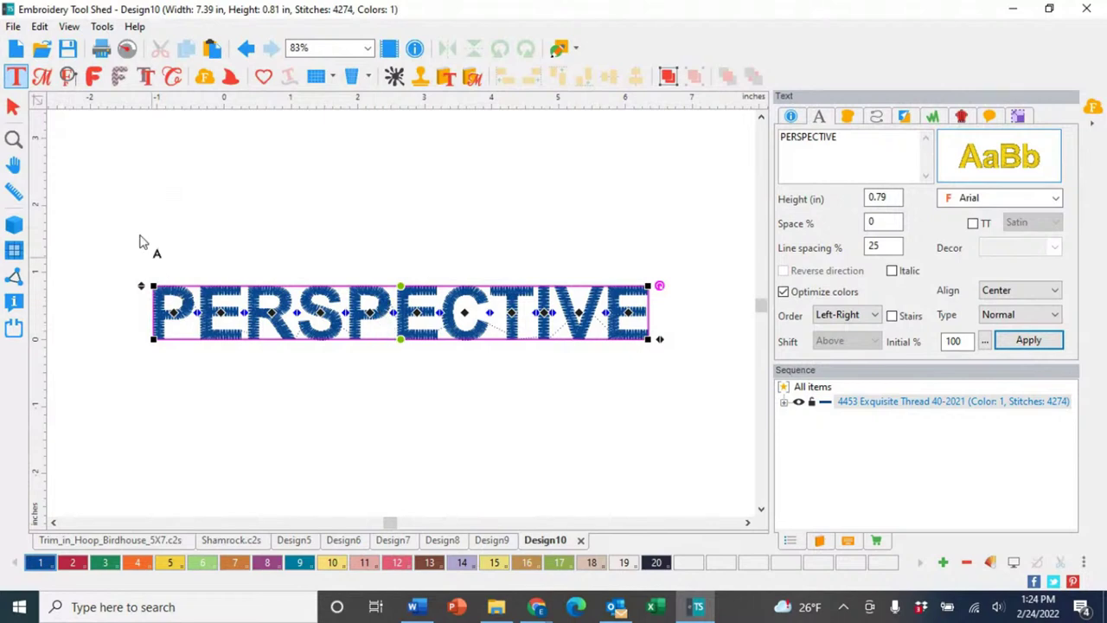
Enlarge the PERSPECTIVE lettering to about 8.29 in wide and move it slightly higher on the canvas
left_click(12, 105)
left_click_drag(153, 339, 106, 393)
left_click_drag(296, 321, 319, 302)
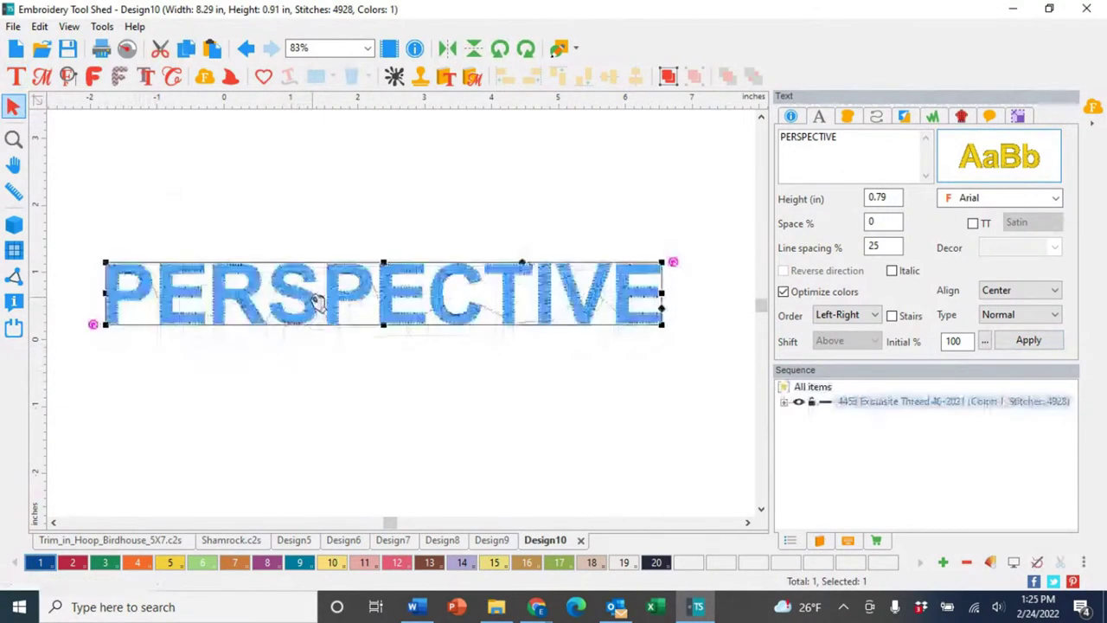
Apply the Perspective Lower warp to the PERSPECTIVE lettering
left_click(24, 78)
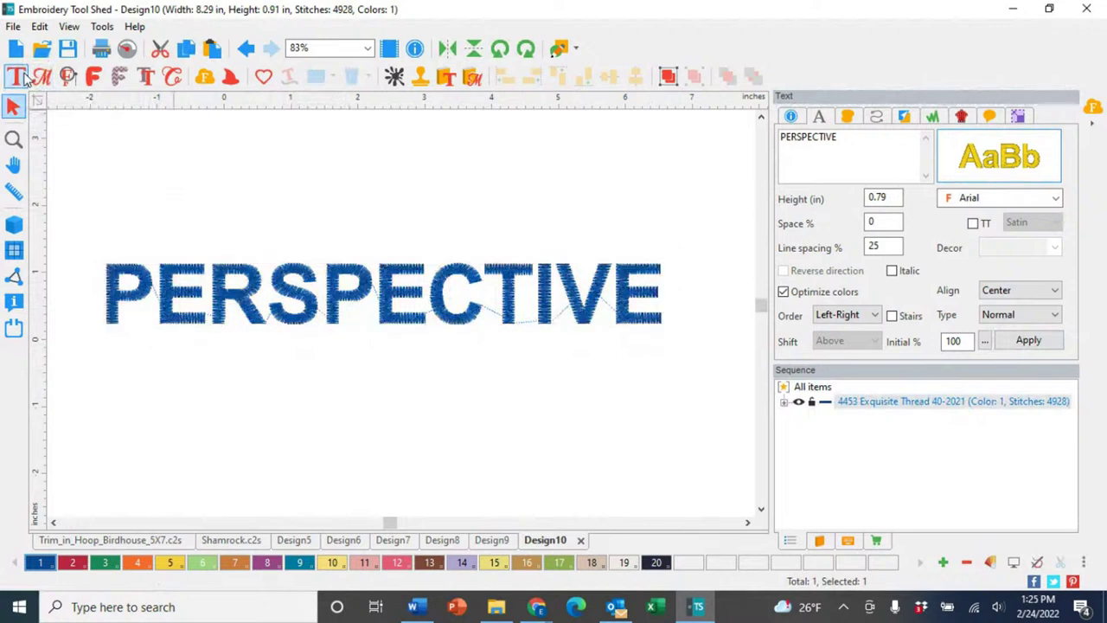
left_click(17, 77)
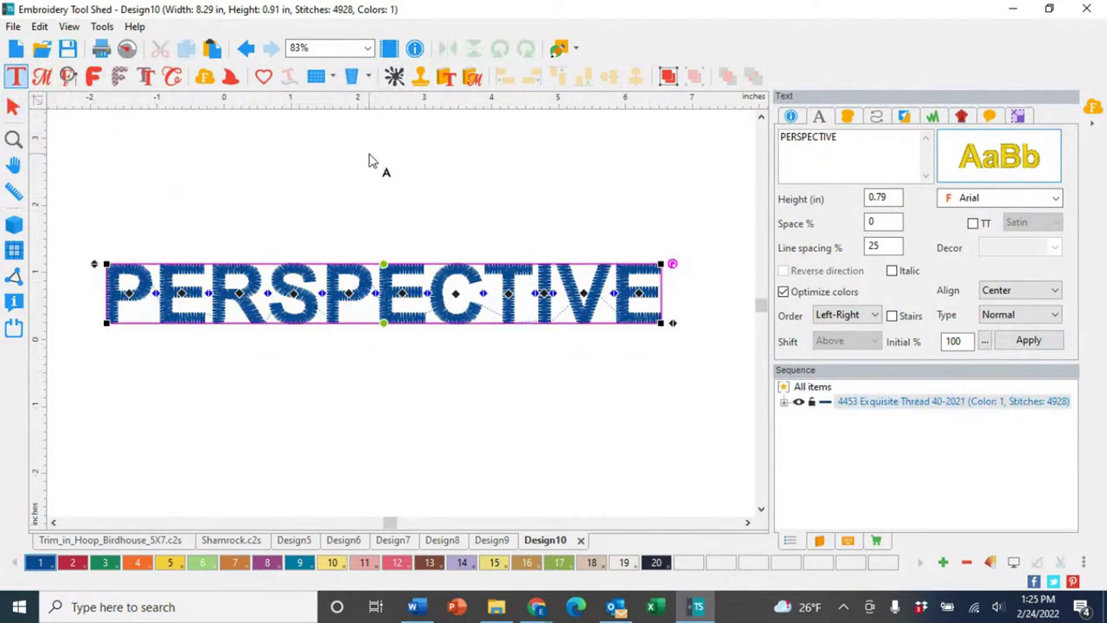
left_click(367, 78)
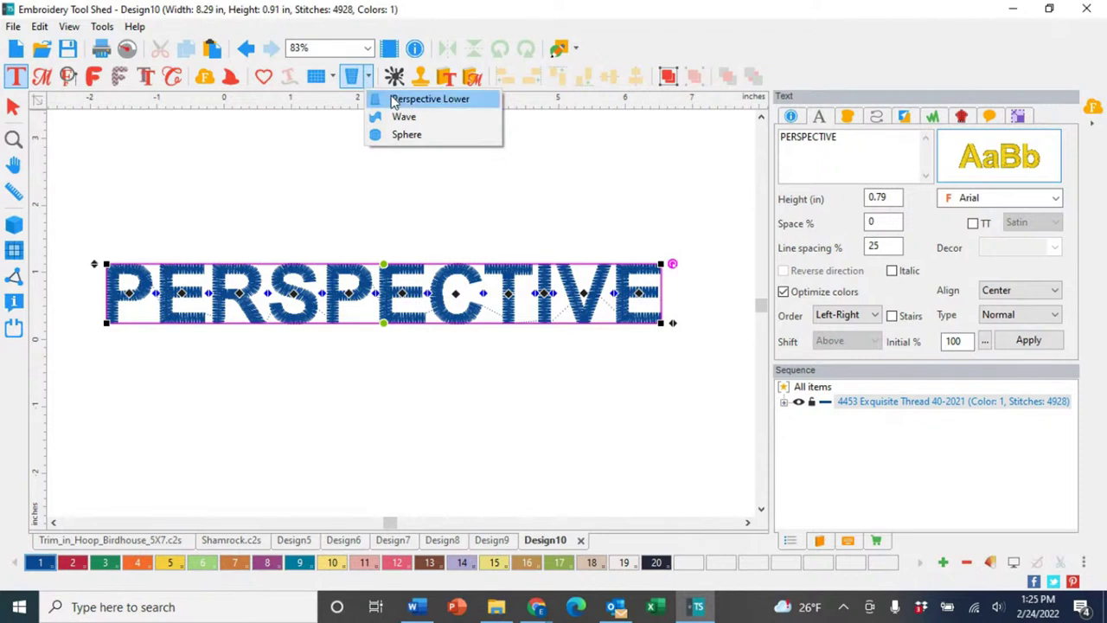
left_click(394, 101)
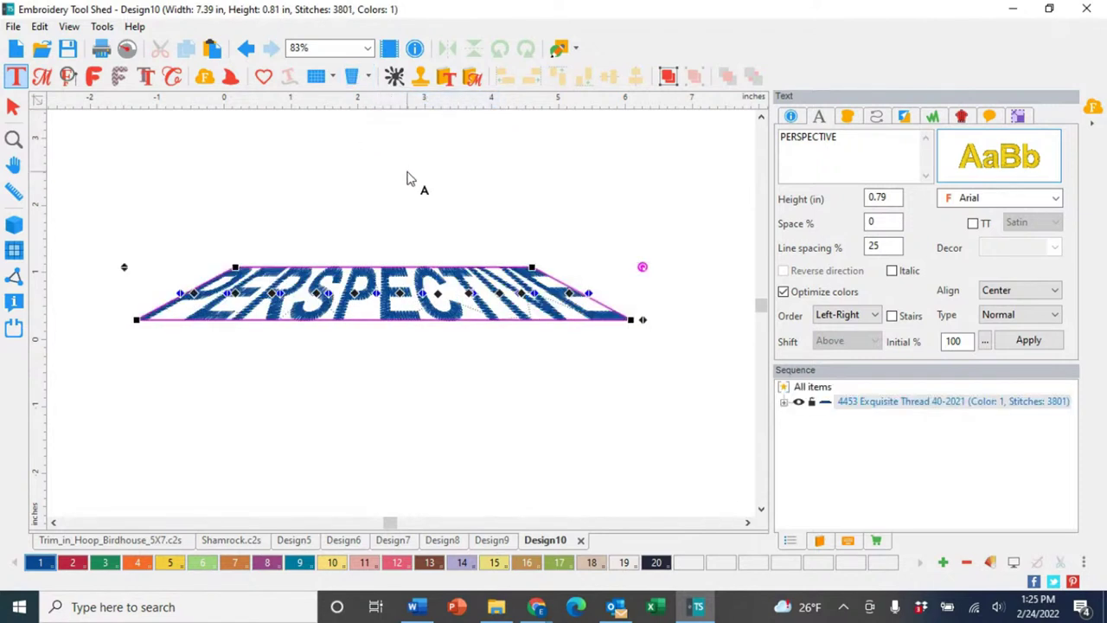
Duplicate the warped PERSPECTIVE lettering and place the copy about 1.20 in directly above the original
left_click(13, 105)
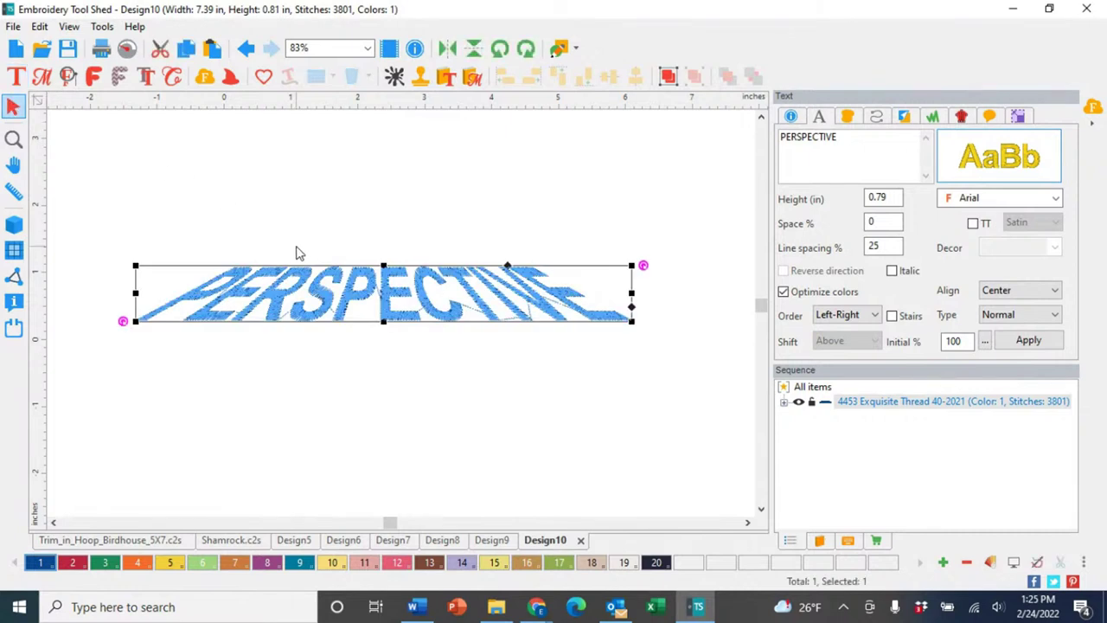
key("ctrl+v")
left_click_drag(344, 280, 343, 195)
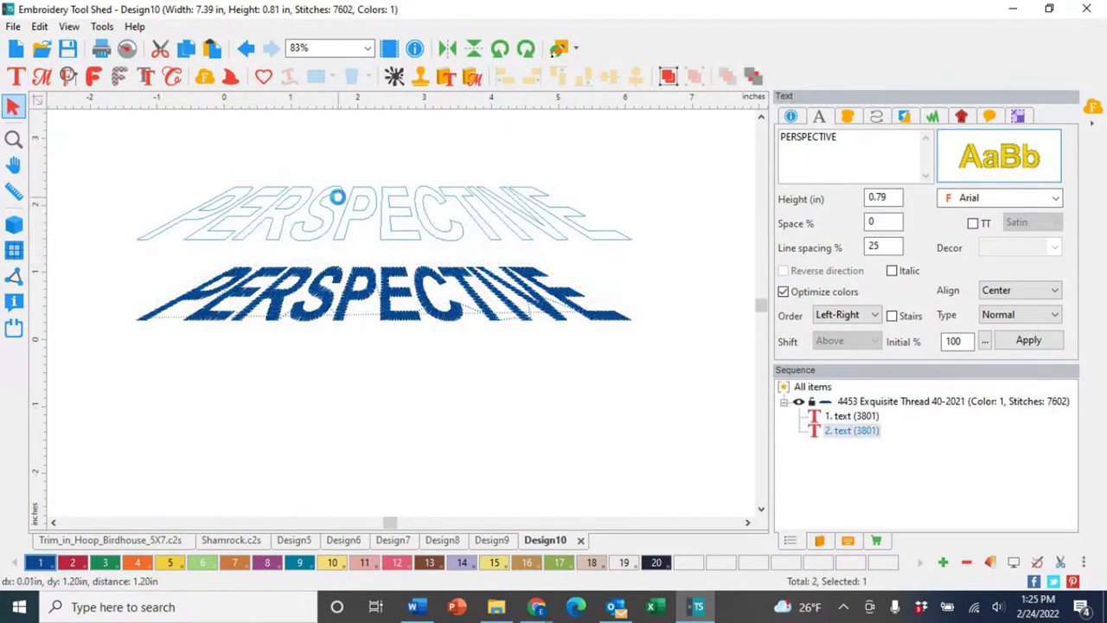
Switch the upper PERSPECTIVE copy to the opposite perspective warp, narrowing toward its baseline, and deselect it
left_click(16, 76)
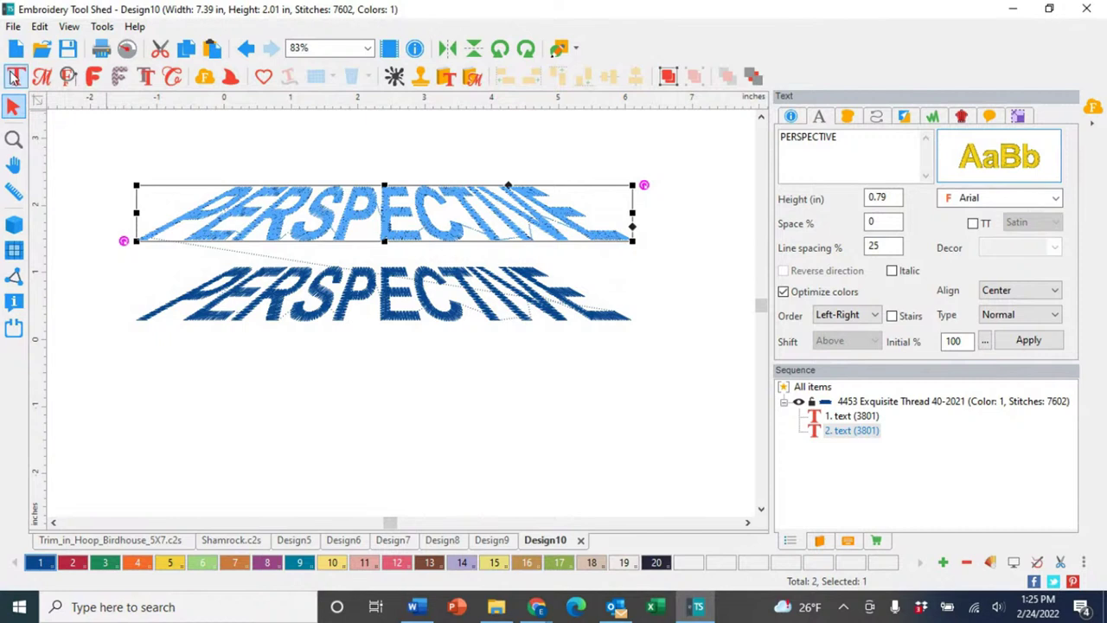
left_click(353, 78)
left_click(354, 80)
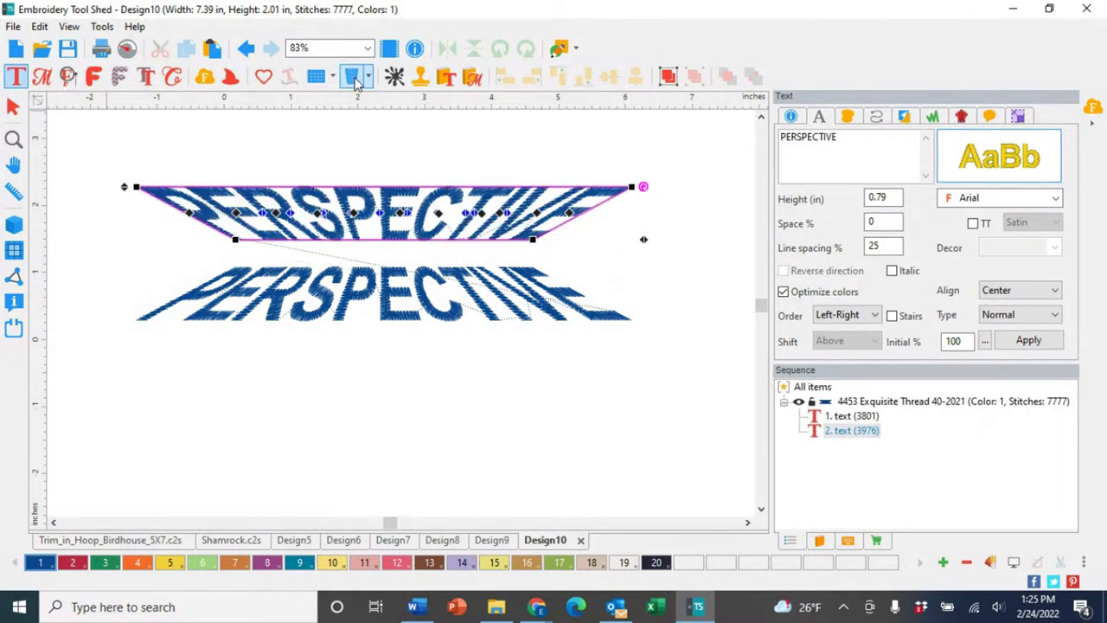
left_click(402, 409)
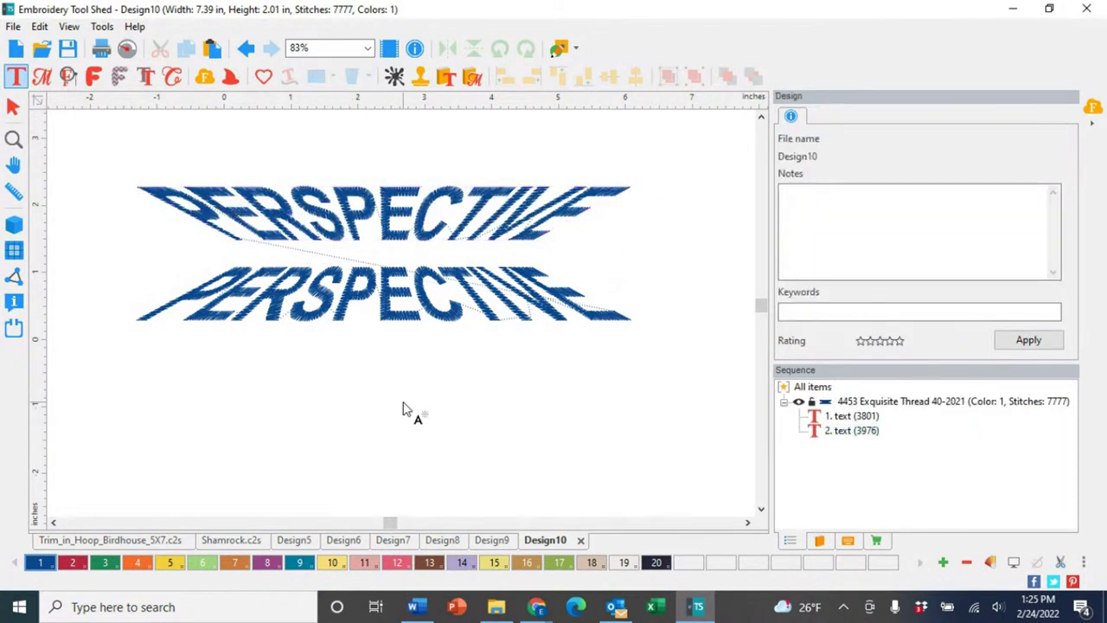
Move the lower PERSPECTIVE lettering slightly up, closer to the upper copy
key("Escape")
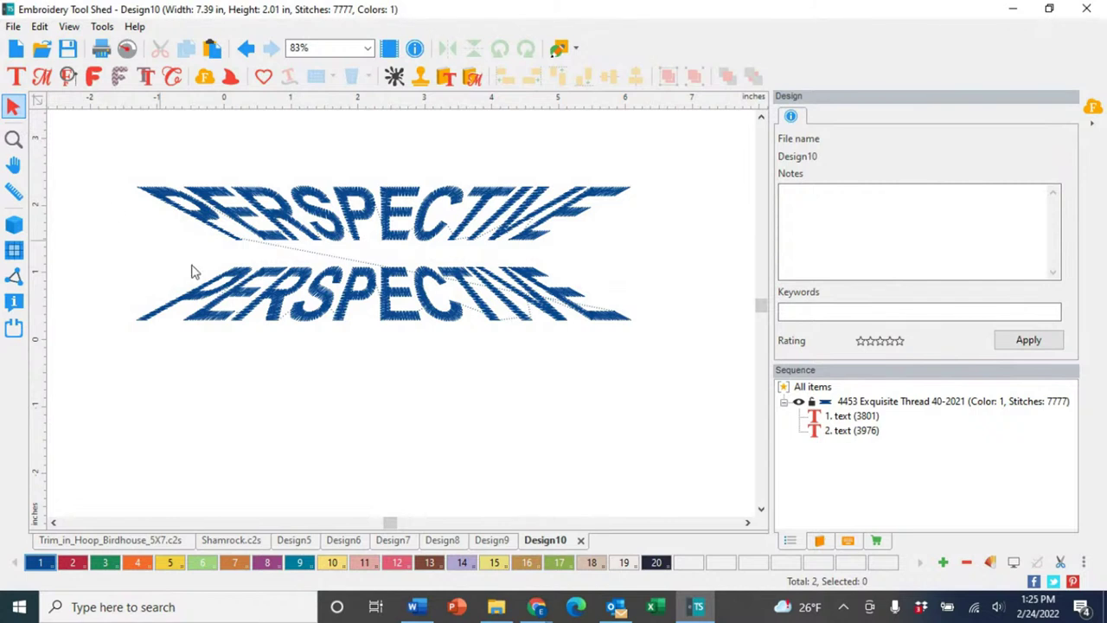
left_click(356, 318)
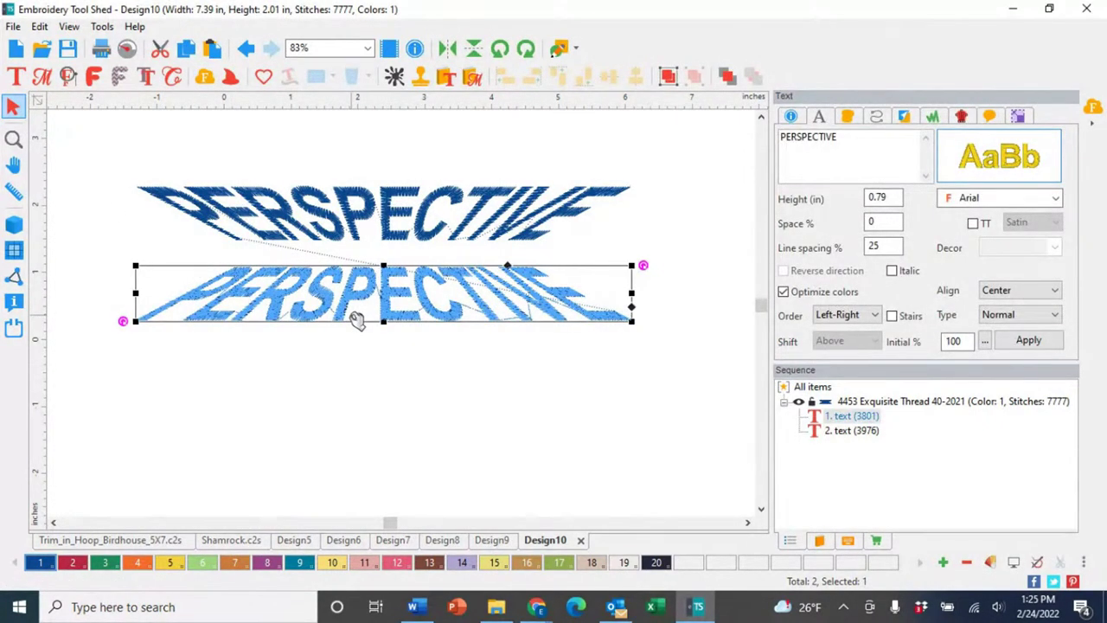
left_click_drag(356, 318, 356, 307)
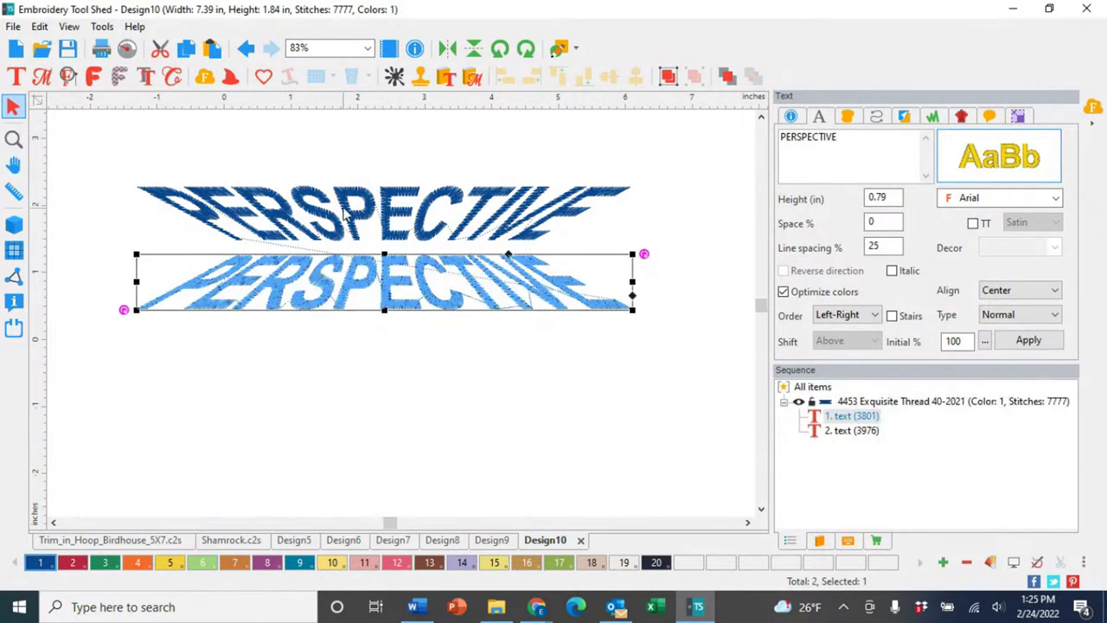
Add a third, unwarped PERSPECTIVE lettering in Arial below the end of the two warped ones
left_click(16, 76)
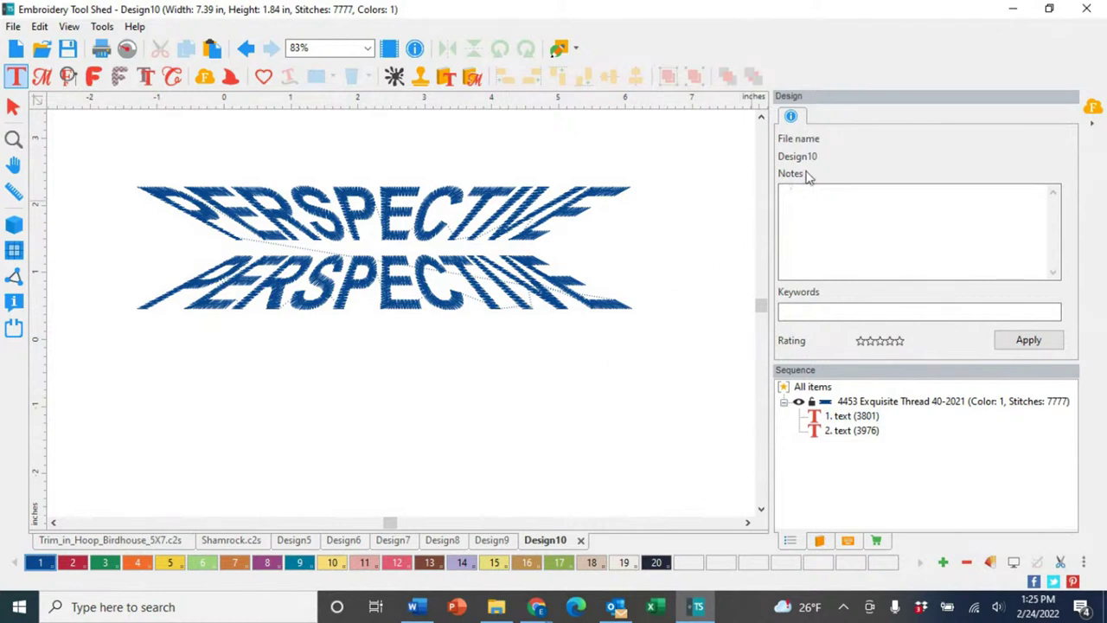
left_click(597, 357)
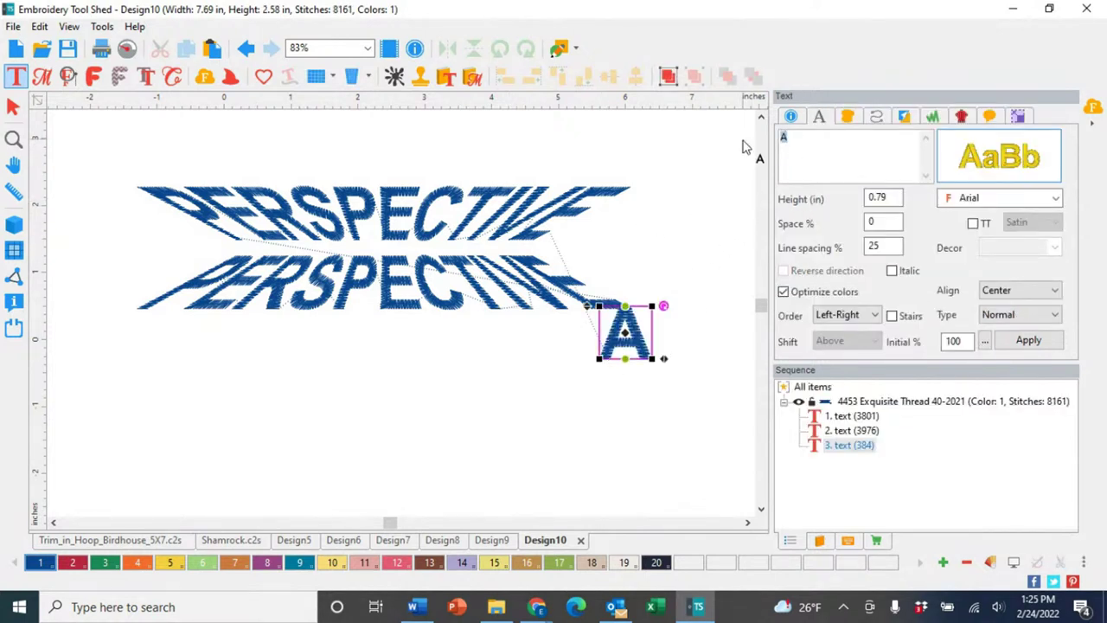
type("PERSPECTIVE")
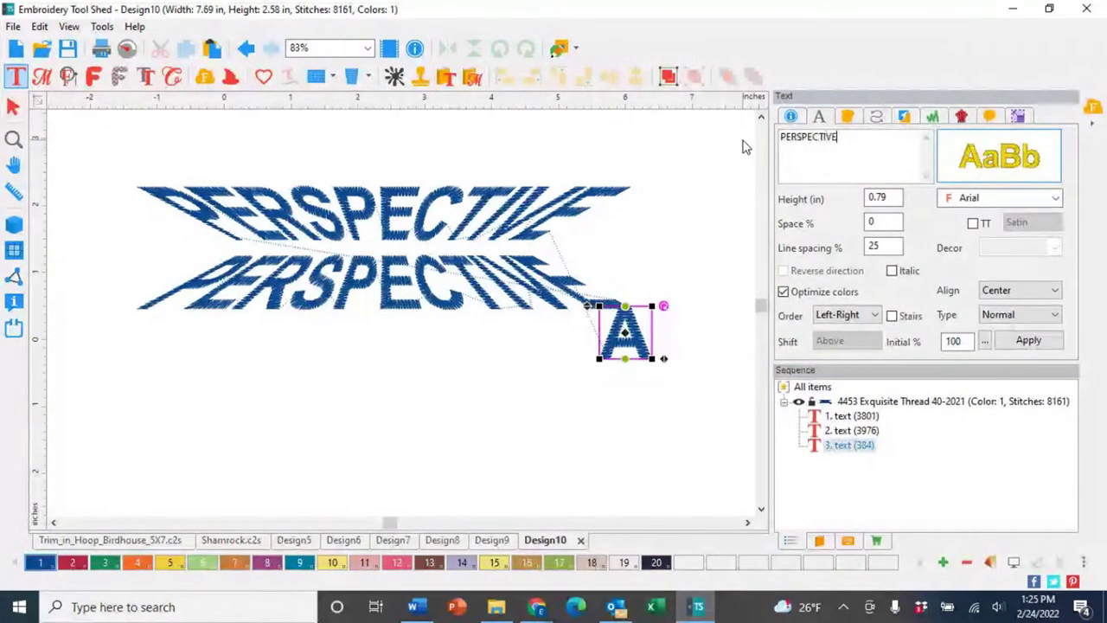
left_click(1028, 339)
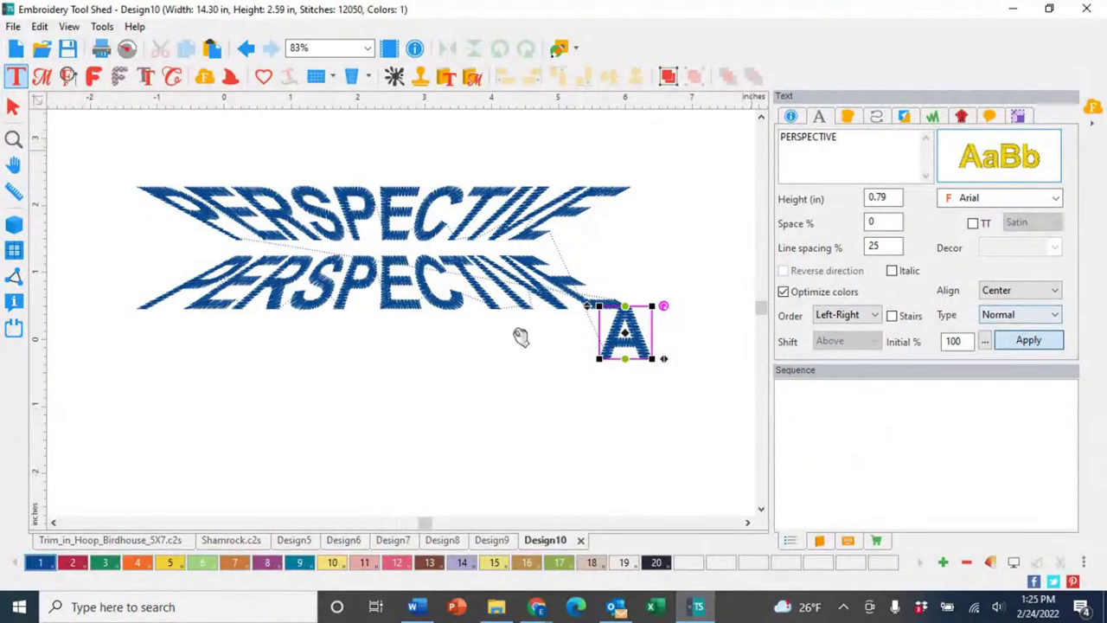
Delete the lower warped lettering and move the straight PERSPECTIVE lettering into its place under the remaining warped one
left_click(149, 298)
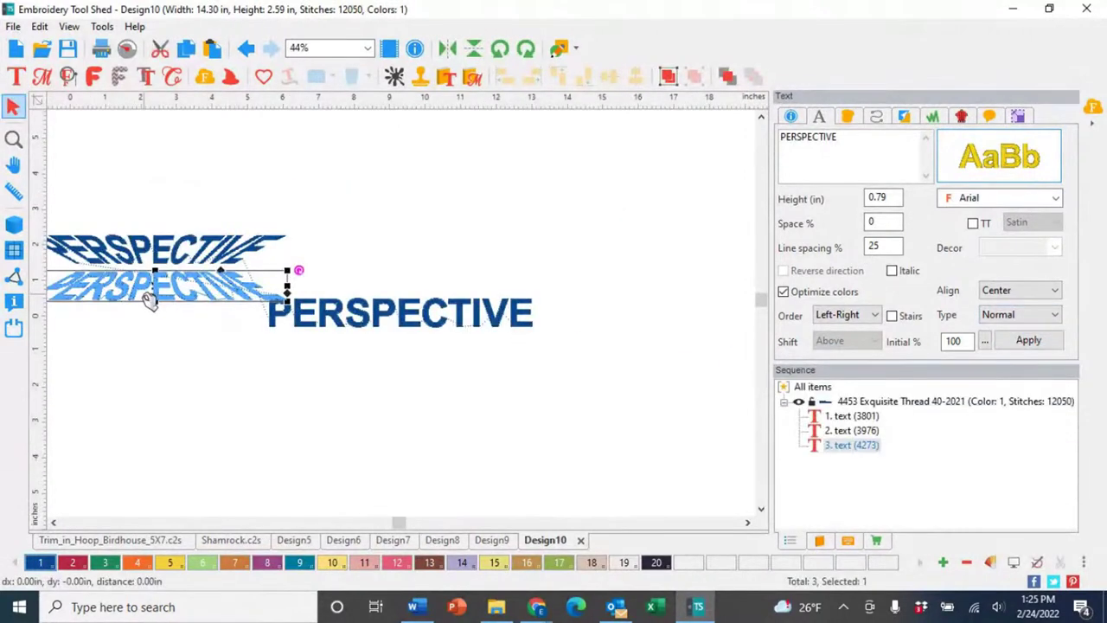
key("Delete")
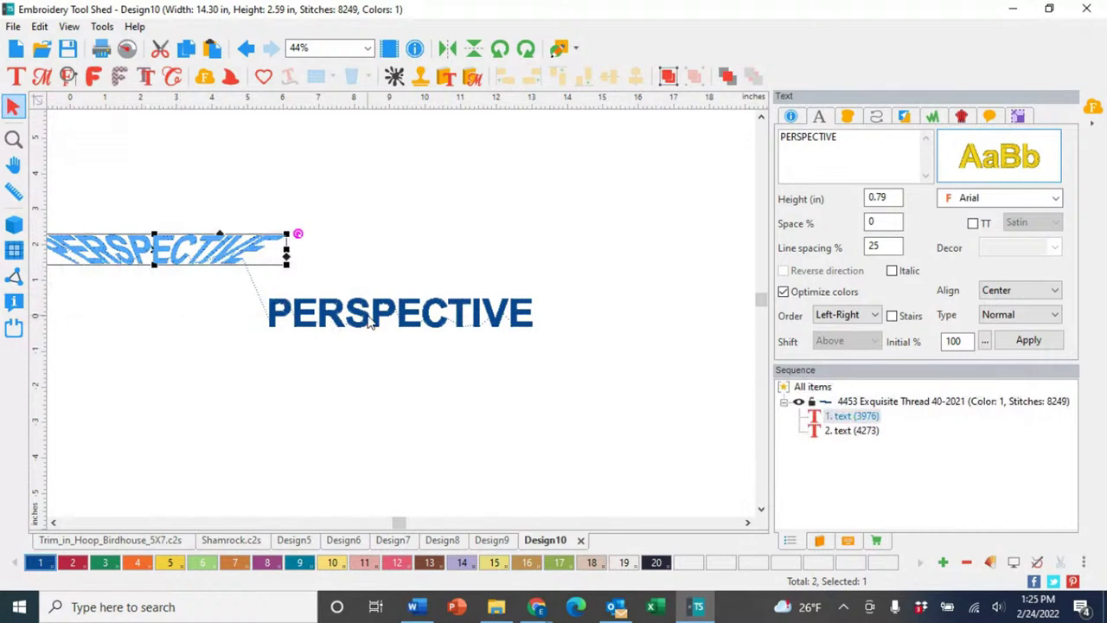
left_click_drag(370, 320, 130, 303)
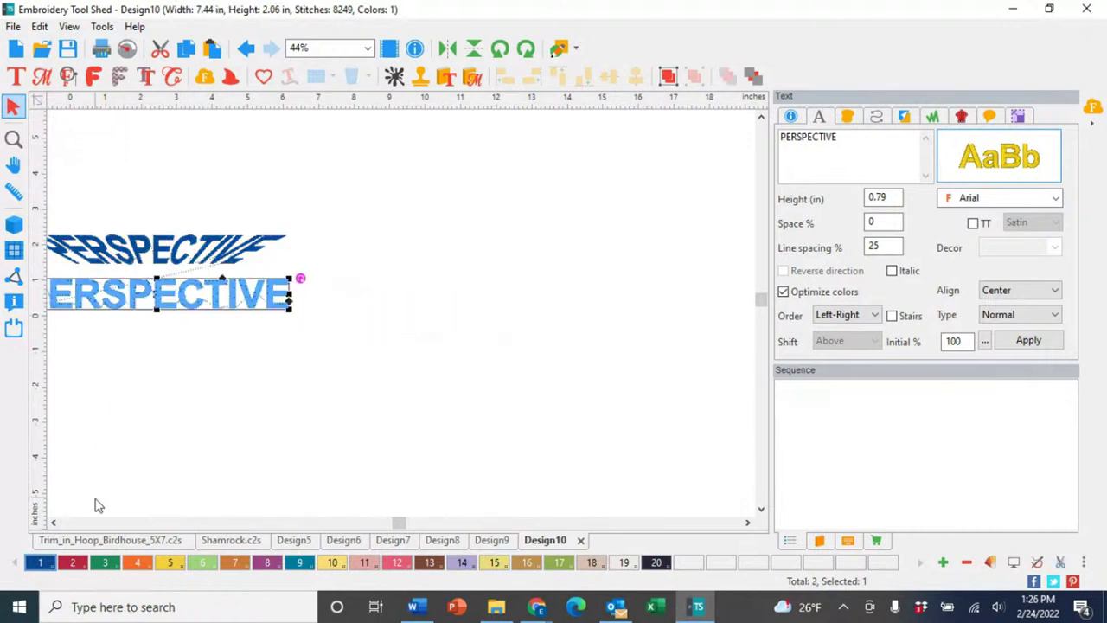
Flip the straight PERSPECTIVE lettering vertically
left_click(52, 522)
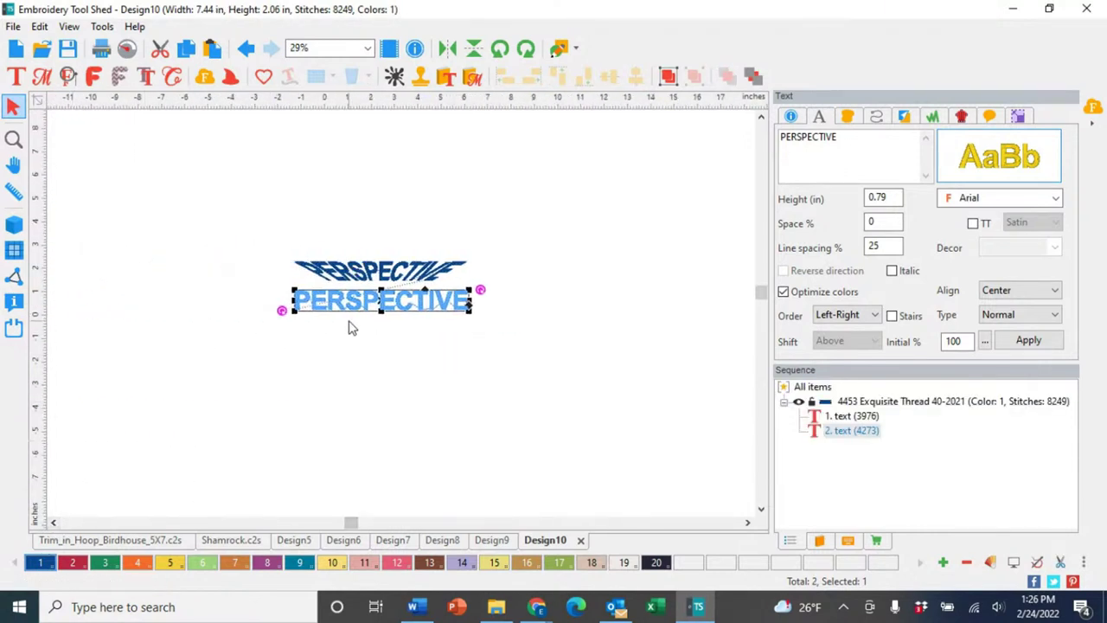
scroll(350, 326, "up", 2)
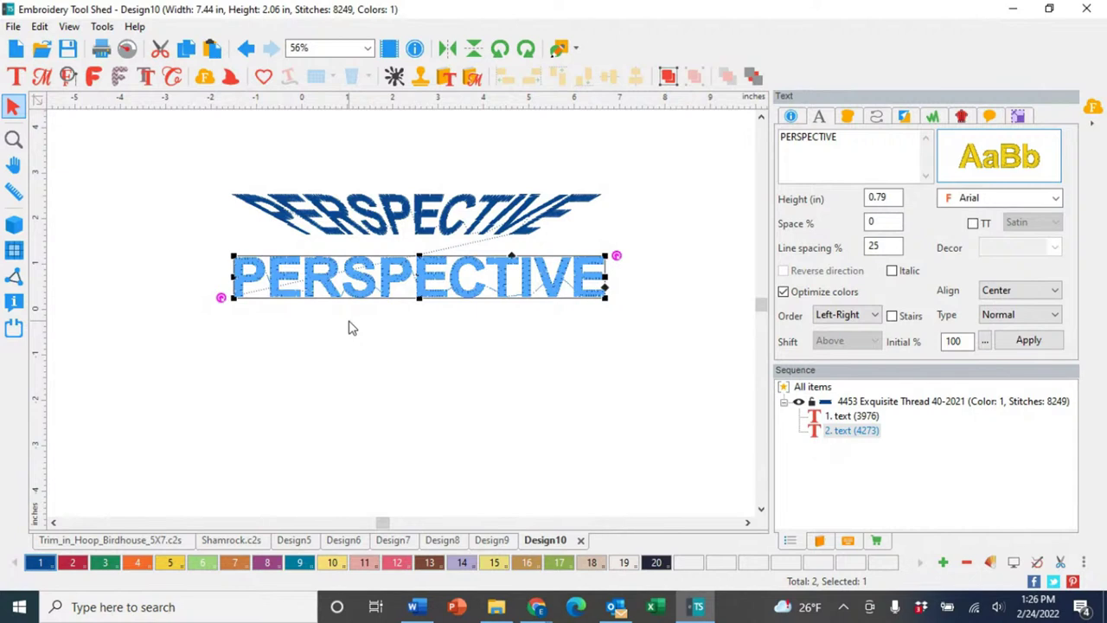
scroll(350, 327, "up", 1)
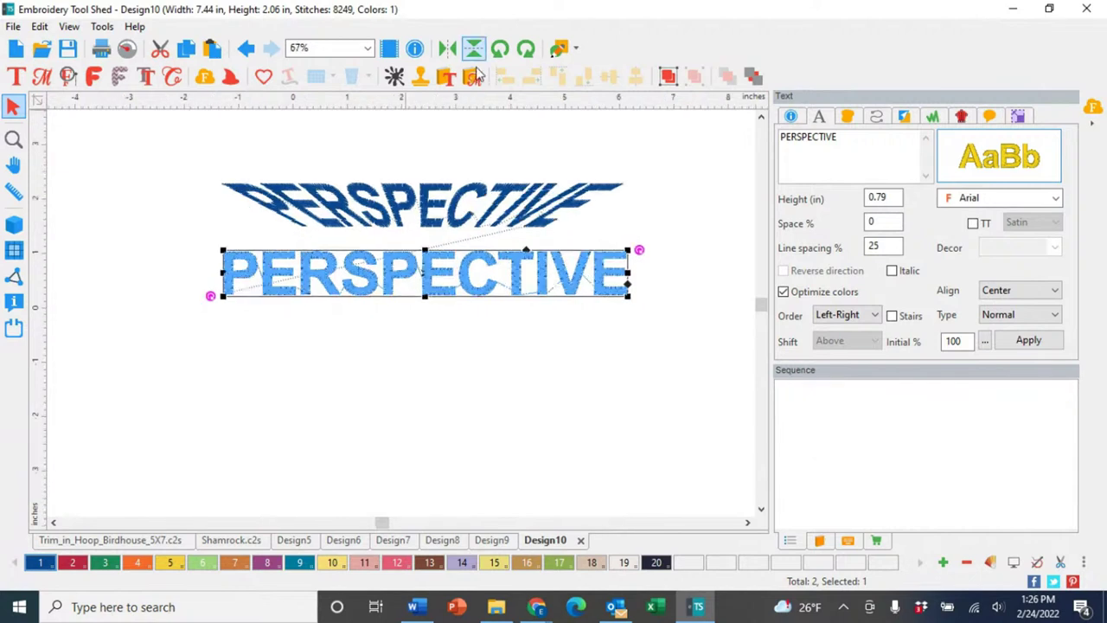
left_click(472, 78)
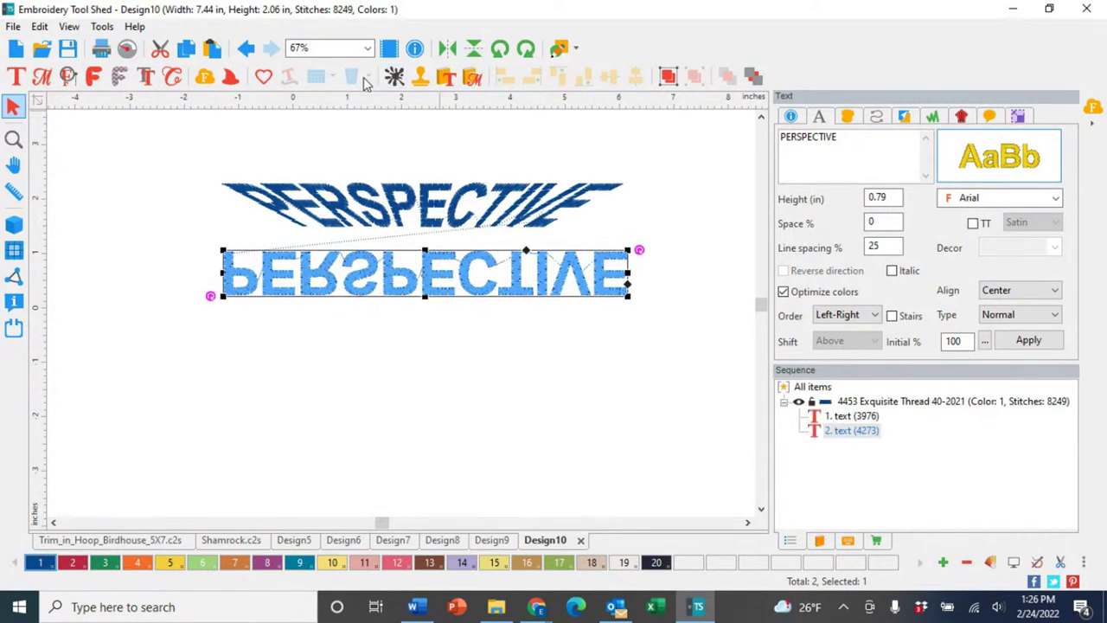
Warp the lower PERSPECTIVE lettering in perspective and switch its warp to Perspective Lower so it widens toward the baseline
left_click(16, 76)
left_click(318, 293)
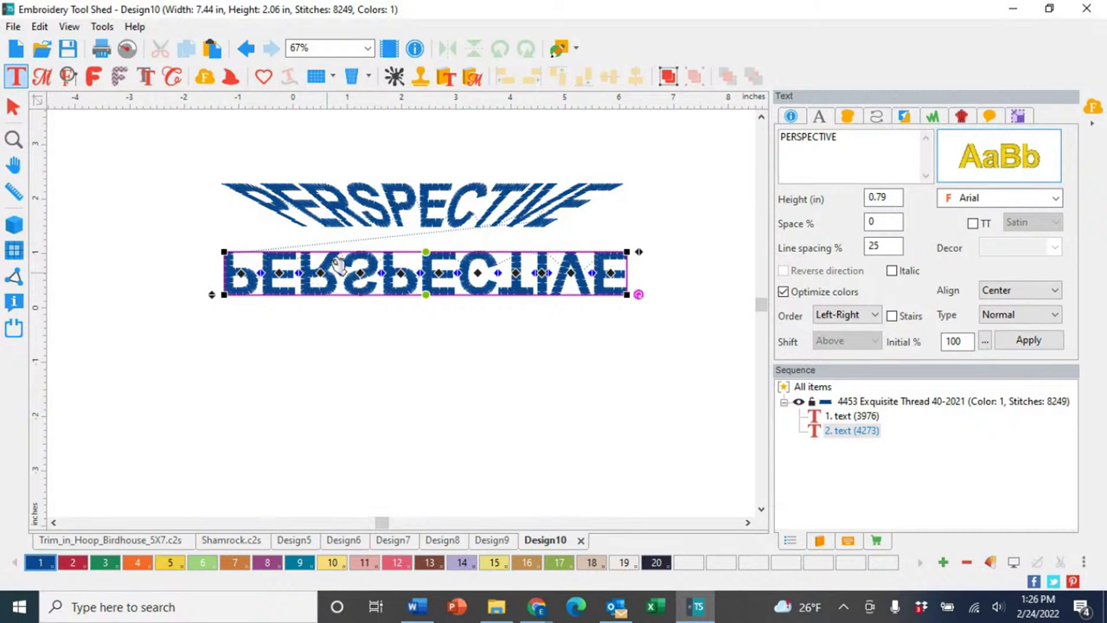
left_click(356, 78)
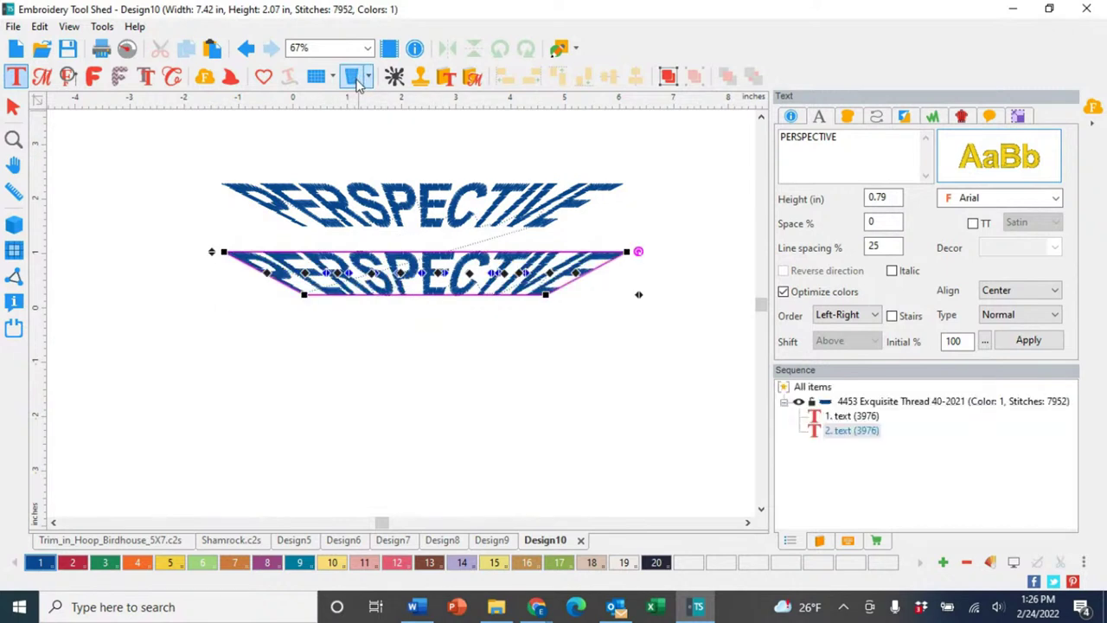
left_click(369, 78)
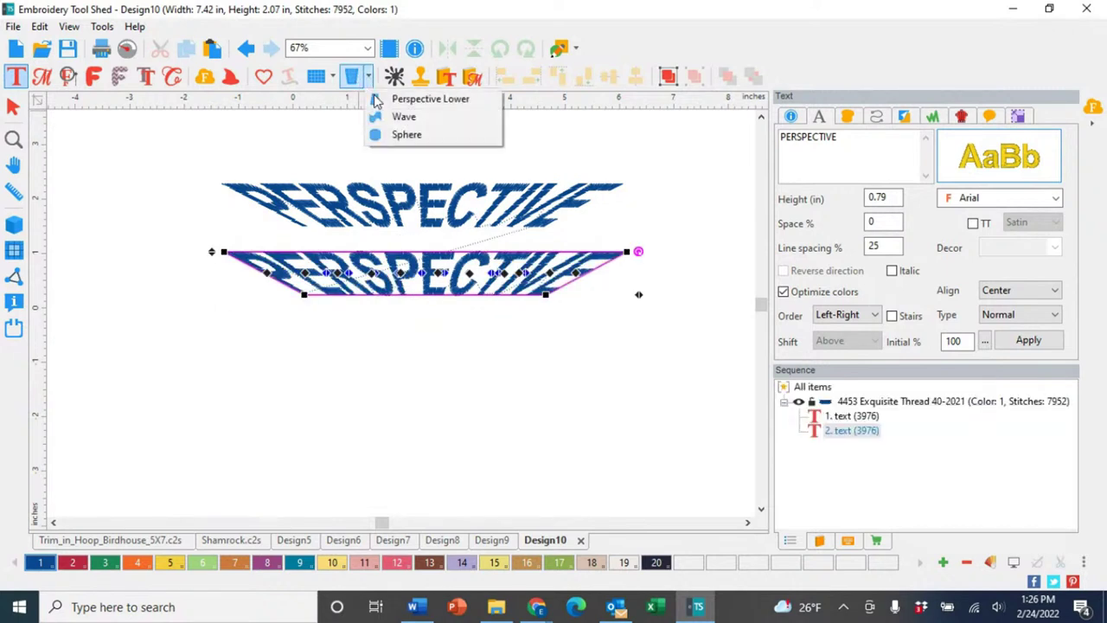
left_click(398, 100)
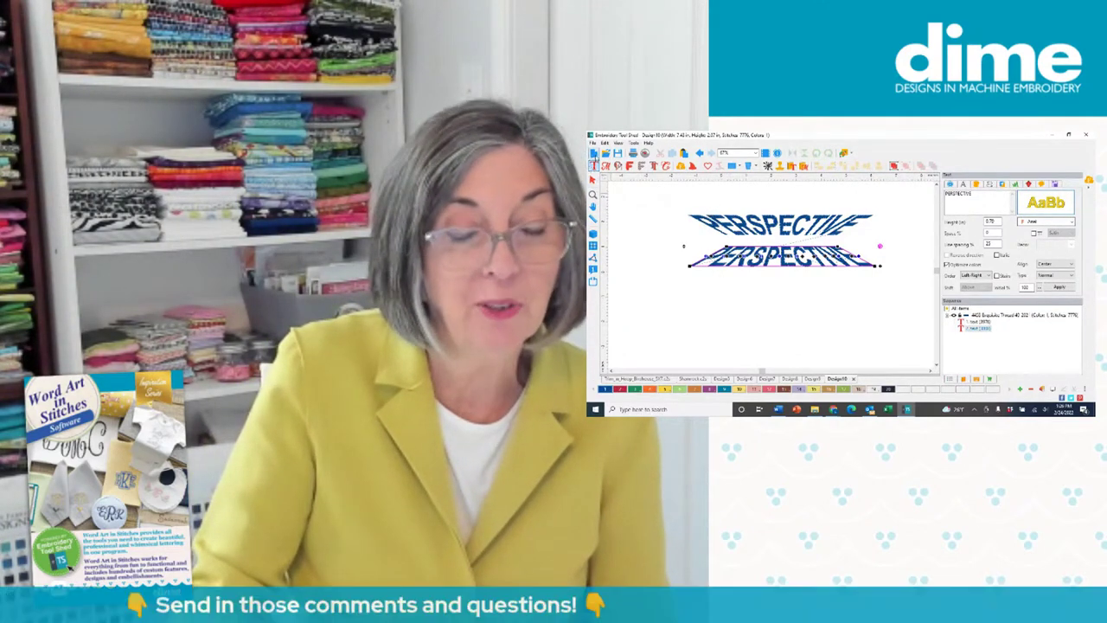
Create a new blank design and place a lettering object near its center
key("ctrl+n")
left_click(593, 179)
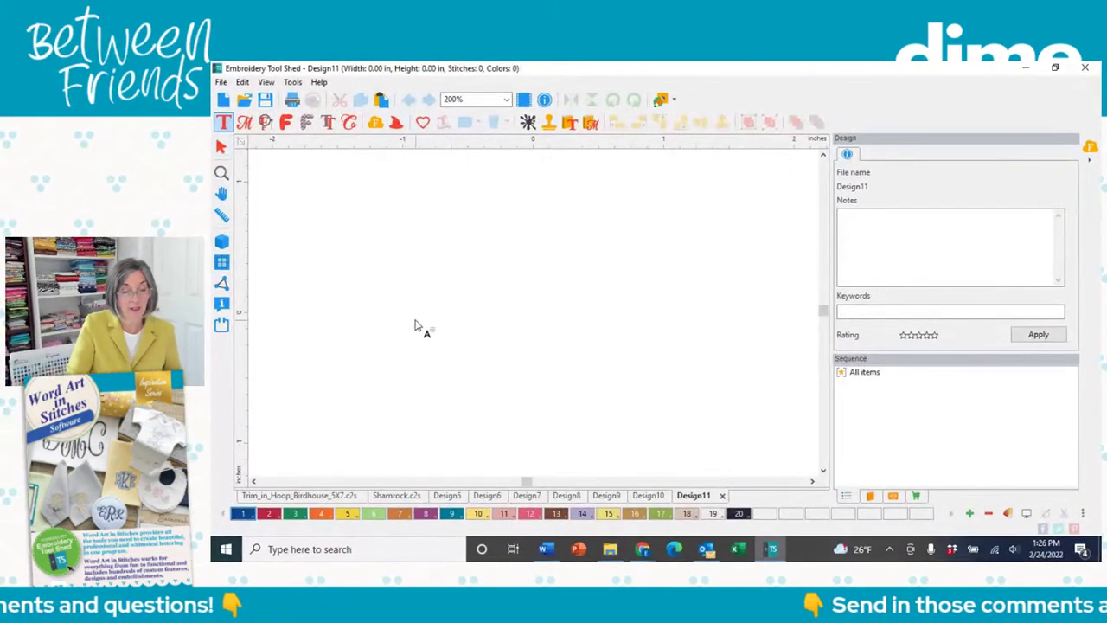
left_click(554, 316)
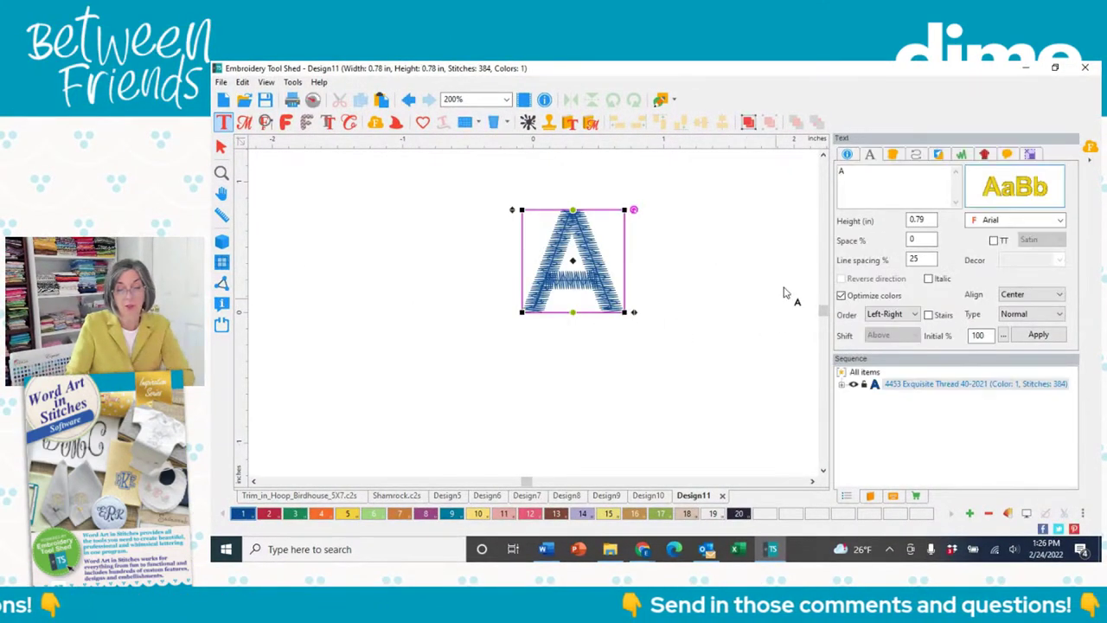
Replace the lettering's text with "On the river and through the woods to grandmothers house we go" and apply it
left_click_drag(867, 170, 816, 180)
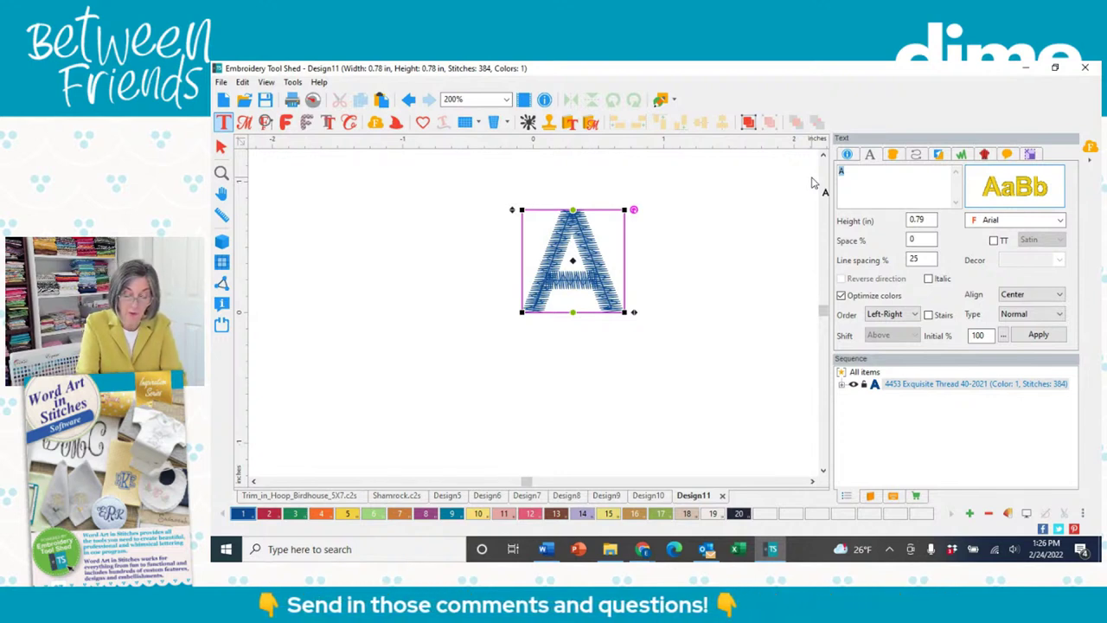
type("On the river and")
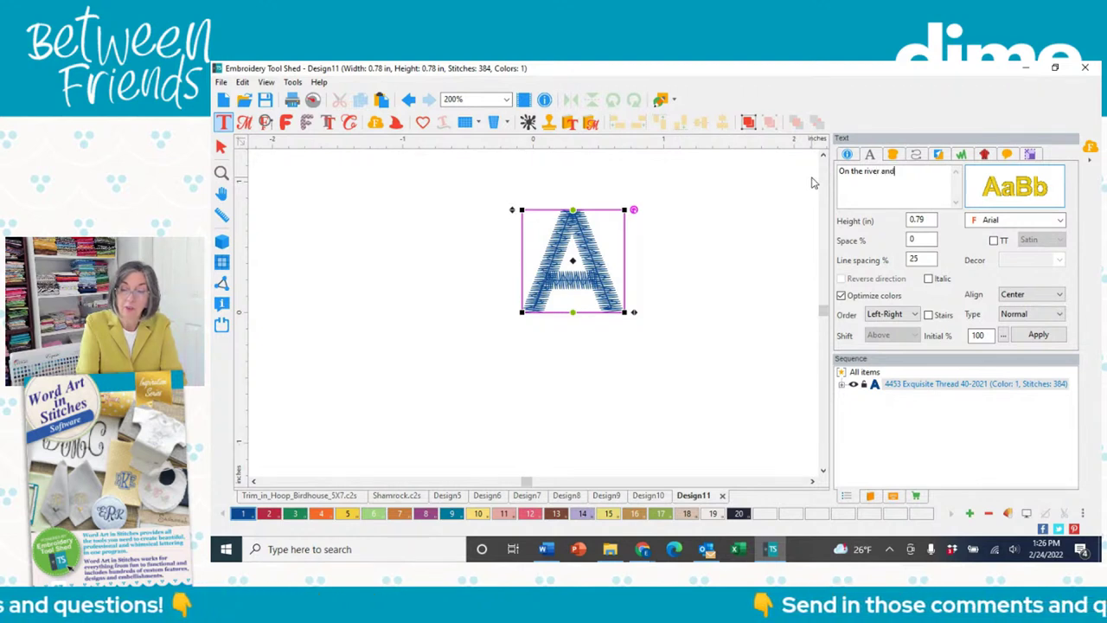
type("through the woo")
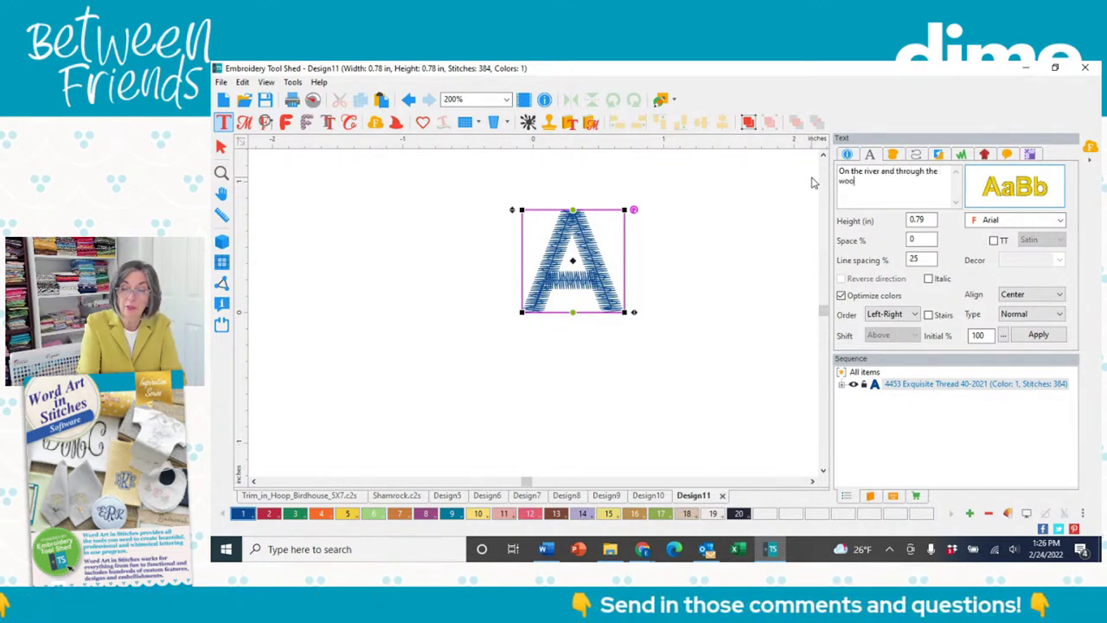
type("ds to g")
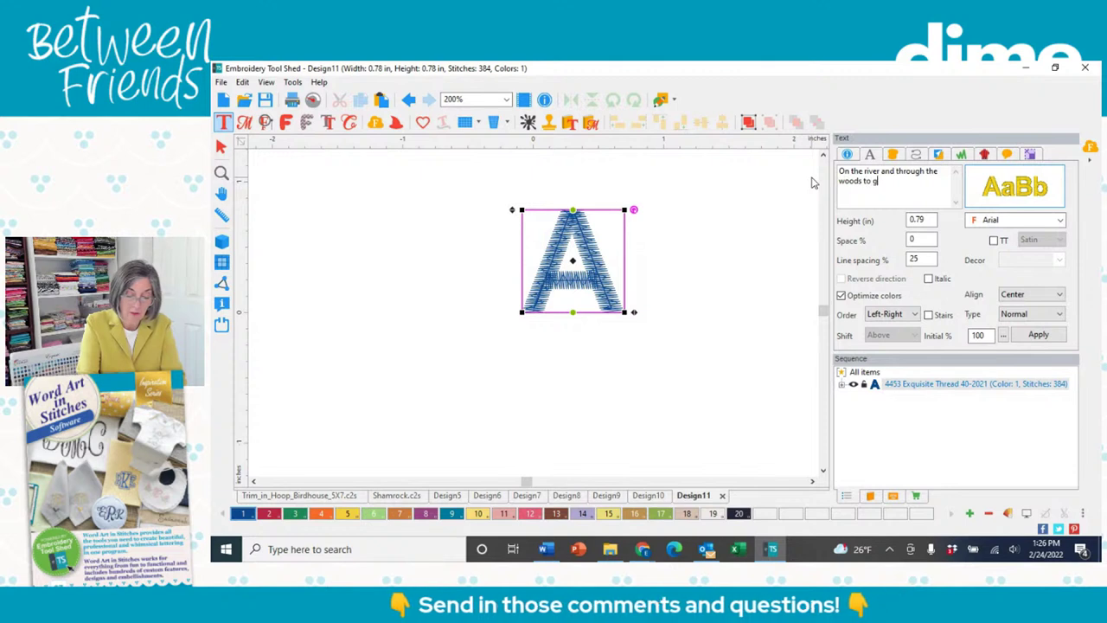
type("randmothers hou")
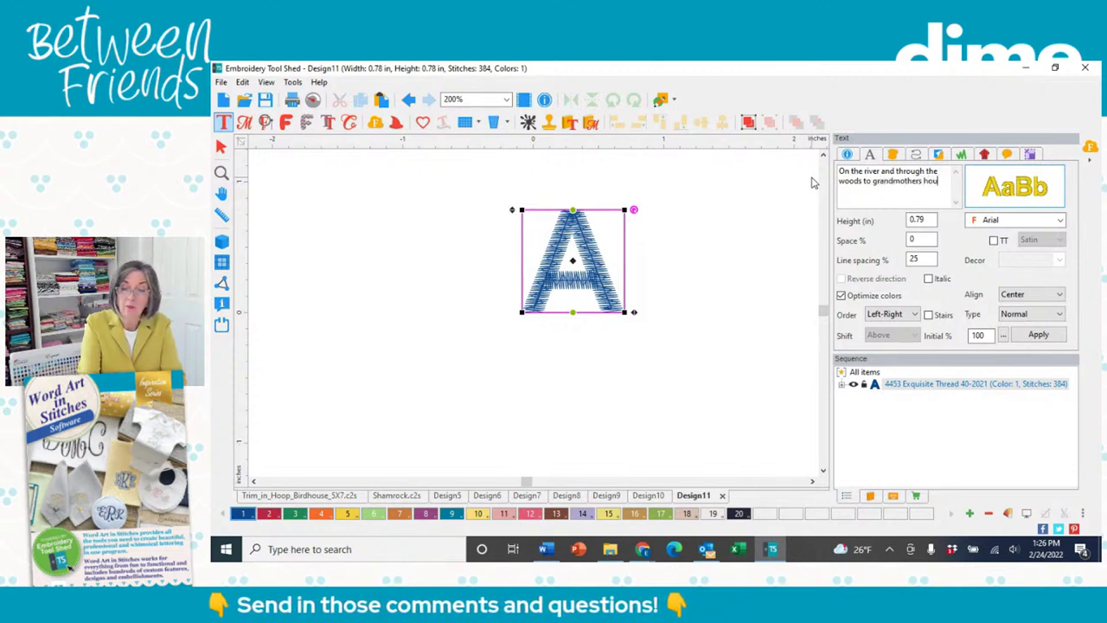
type("se we go")
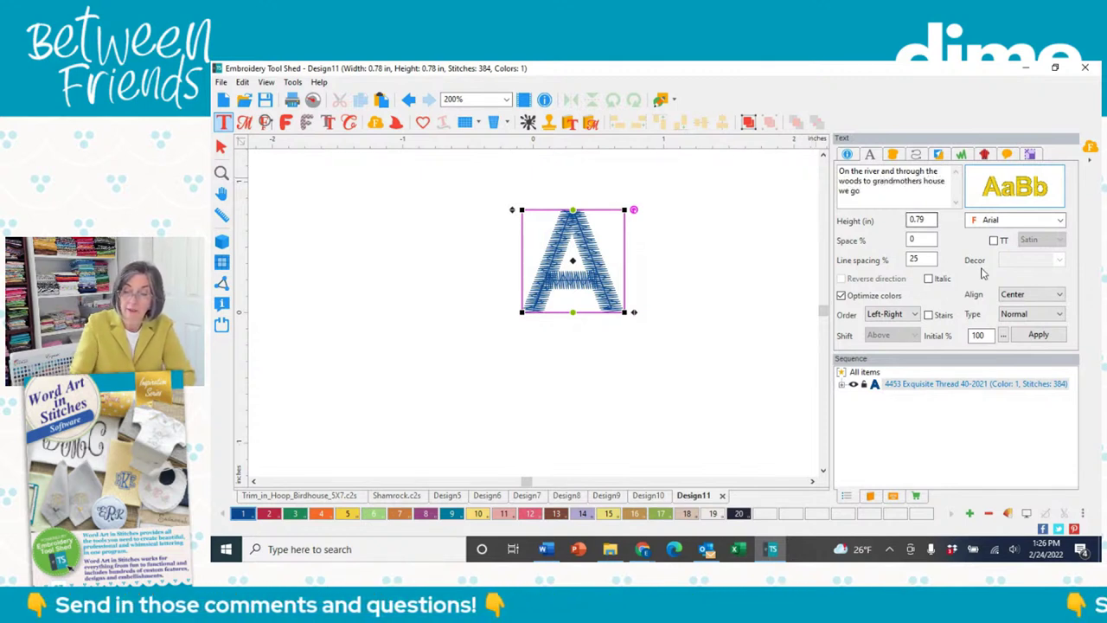
left_click(1038, 333)
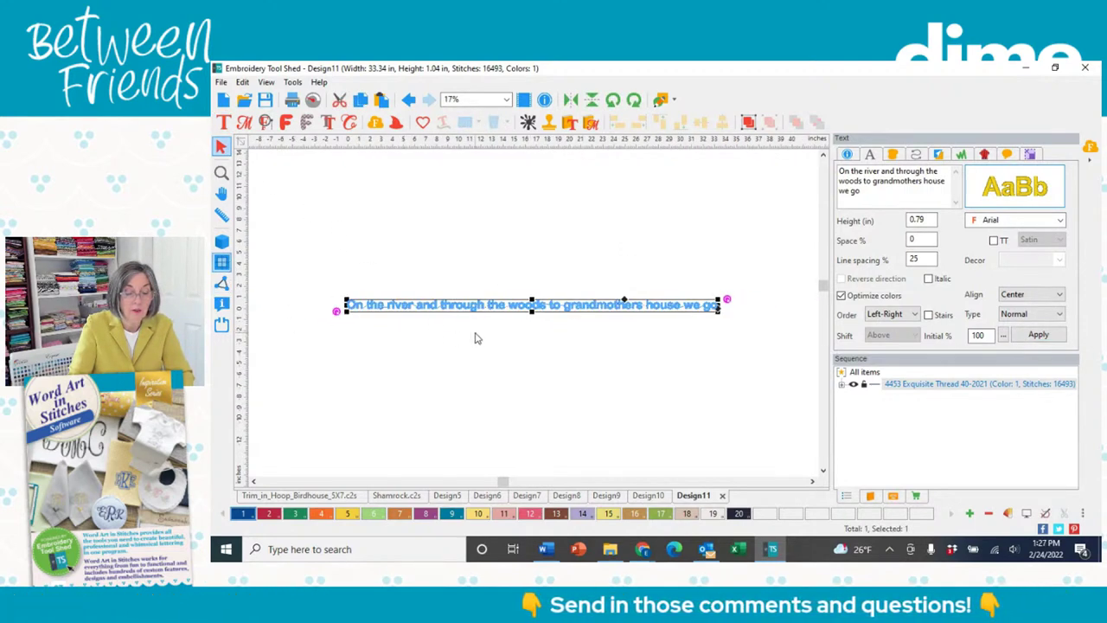
Draw an open wavy artwork line with the Pen tool below the lettering, about 34 in long with evenly spaced crests and troughs
scroll(475, 338, "up", 2)
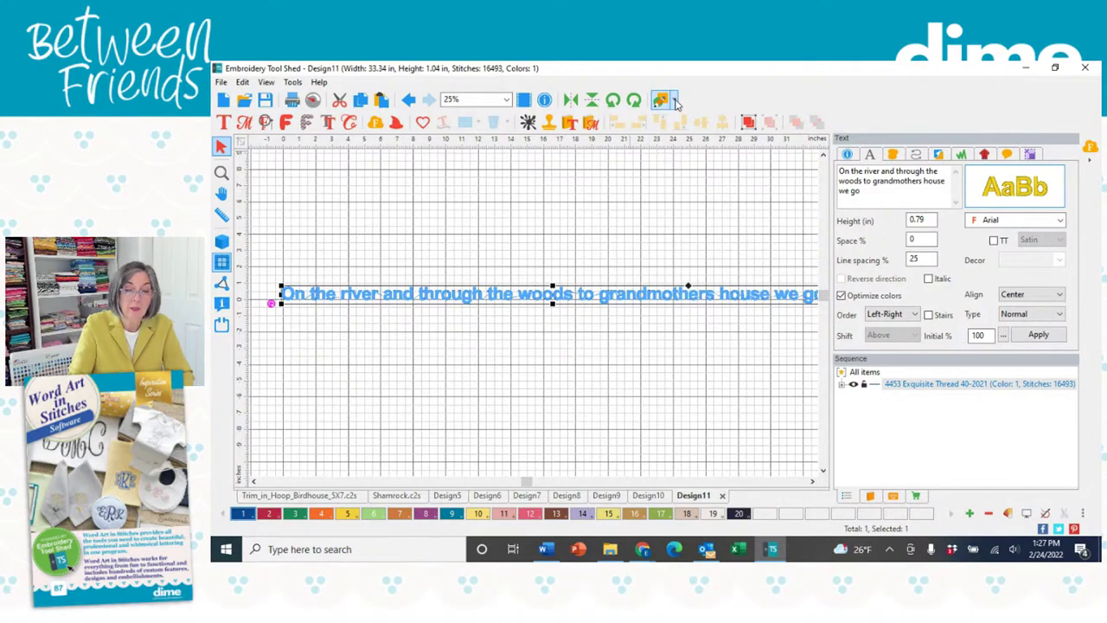
left_click(677, 102)
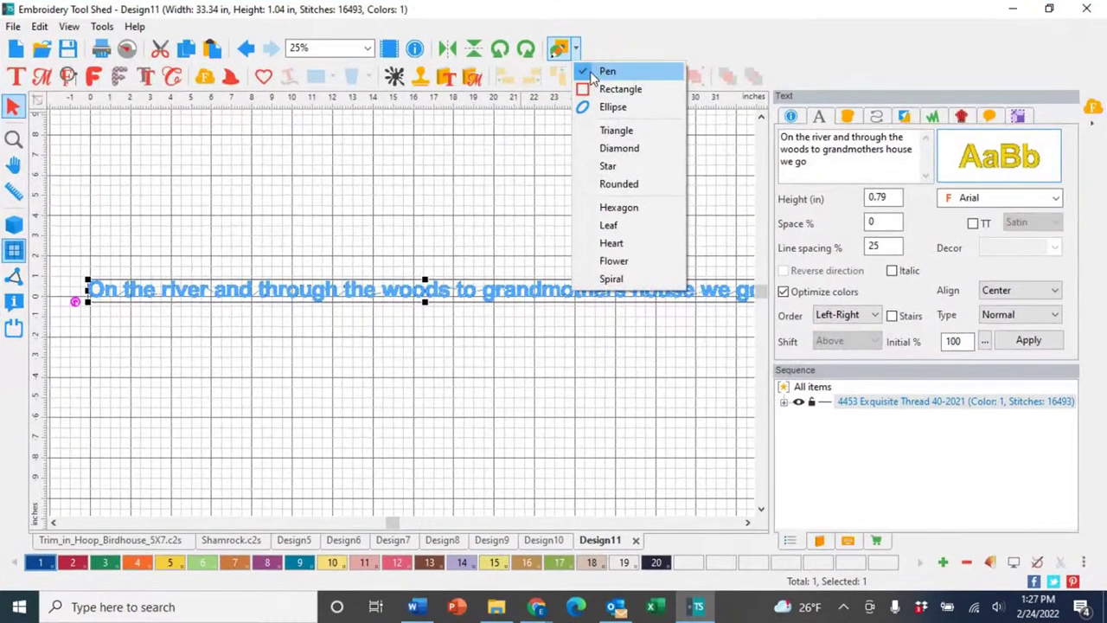
left_click(692, 116)
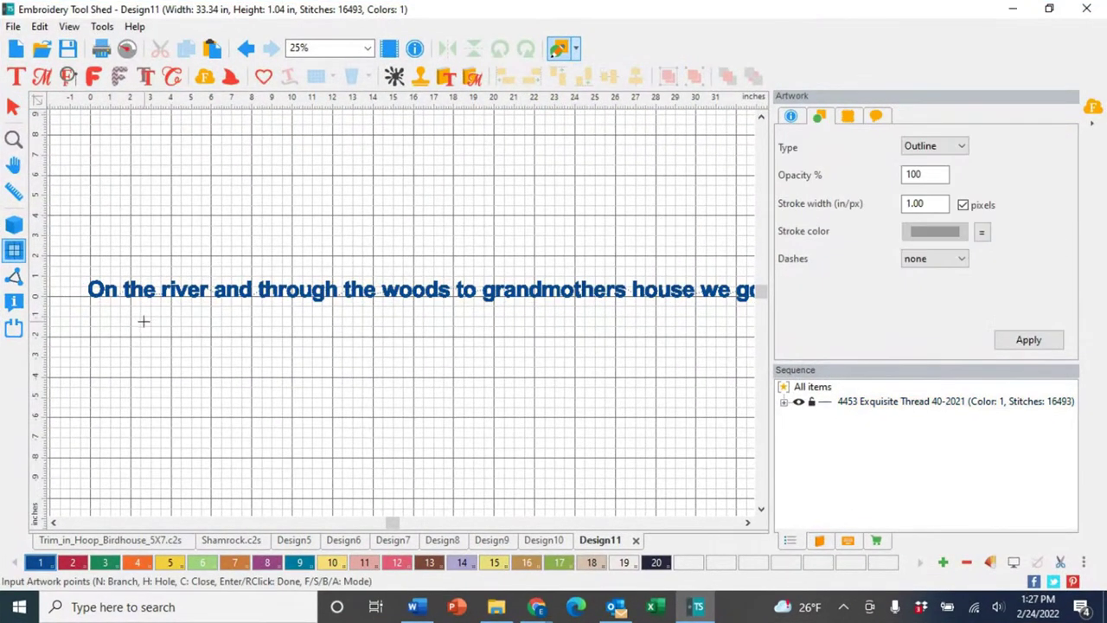
left_click(92, 337)
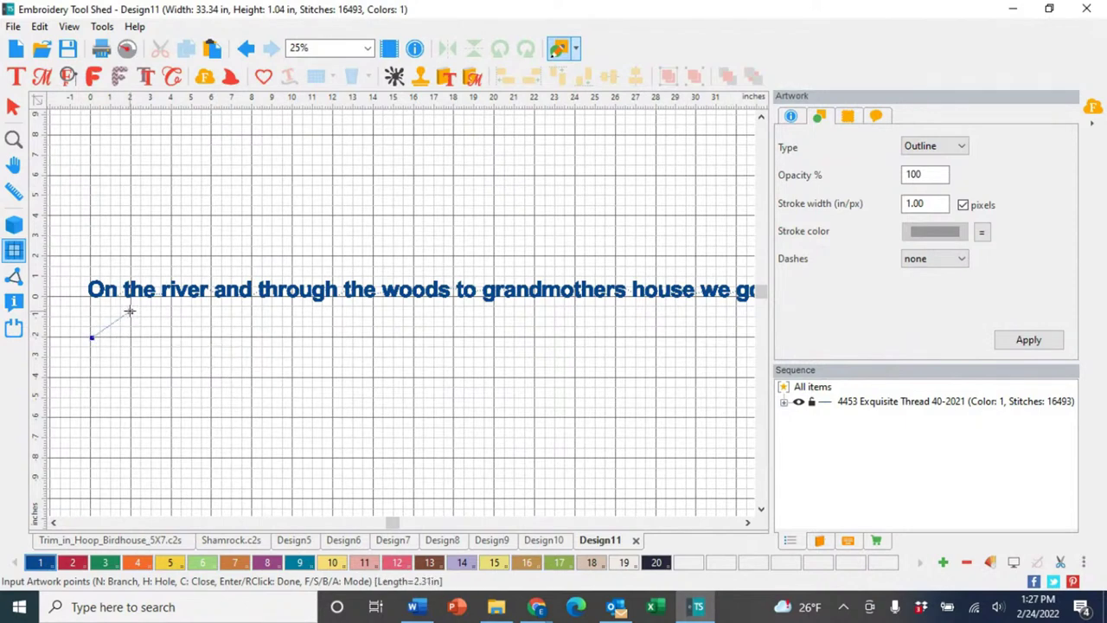
left_click(130, 311)
left_click(169, 338)
left_click(210, 308)
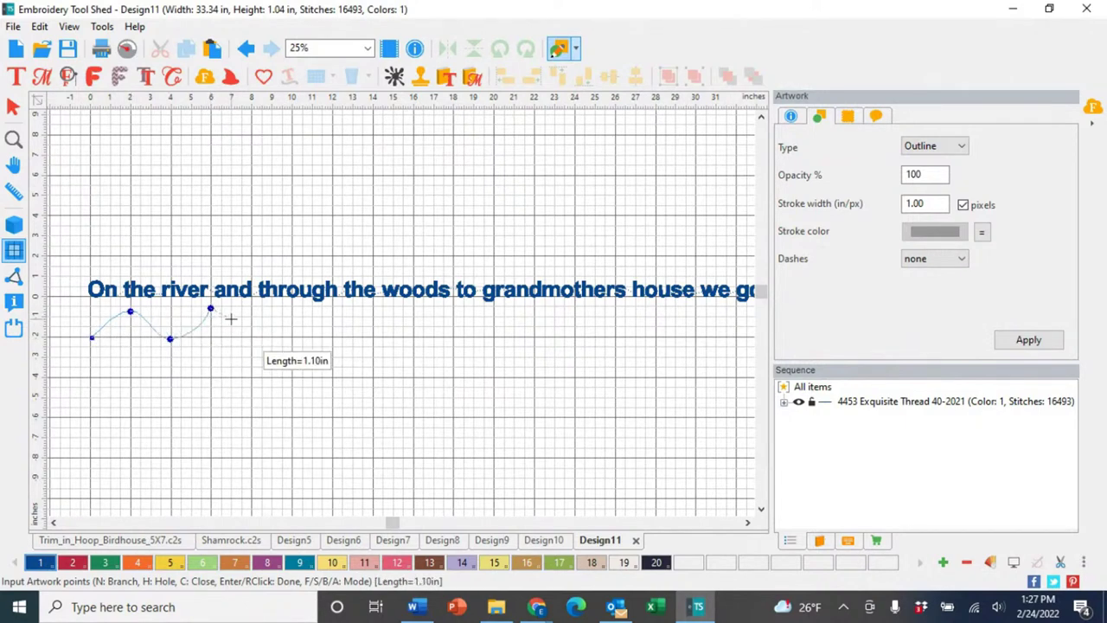
left_click(254, 340)
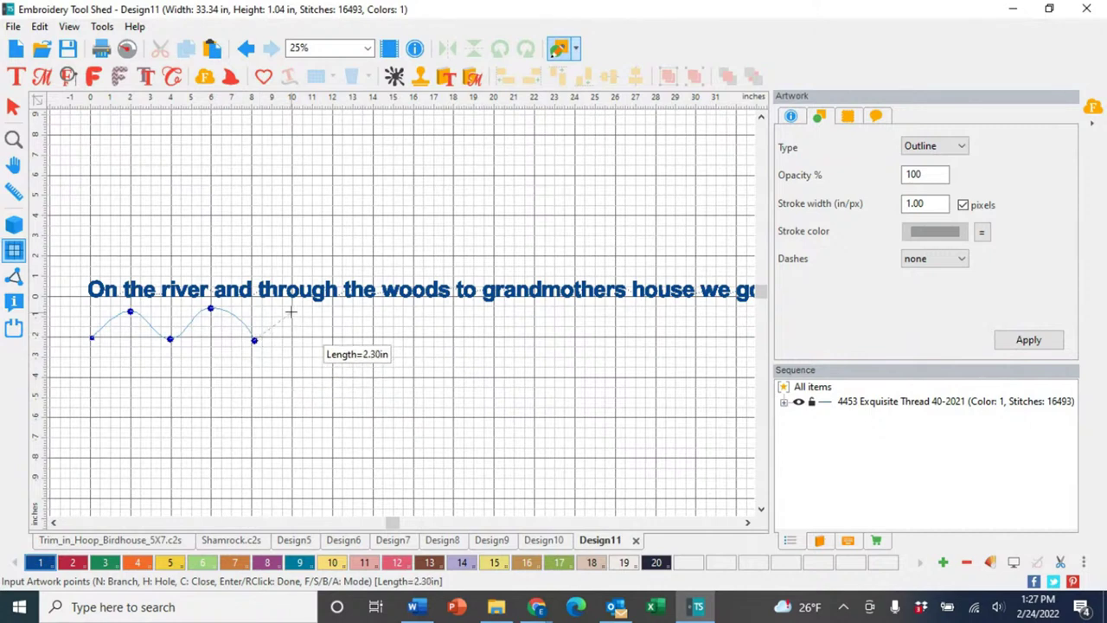
left_click(290, 311)
left_click(333, 337)
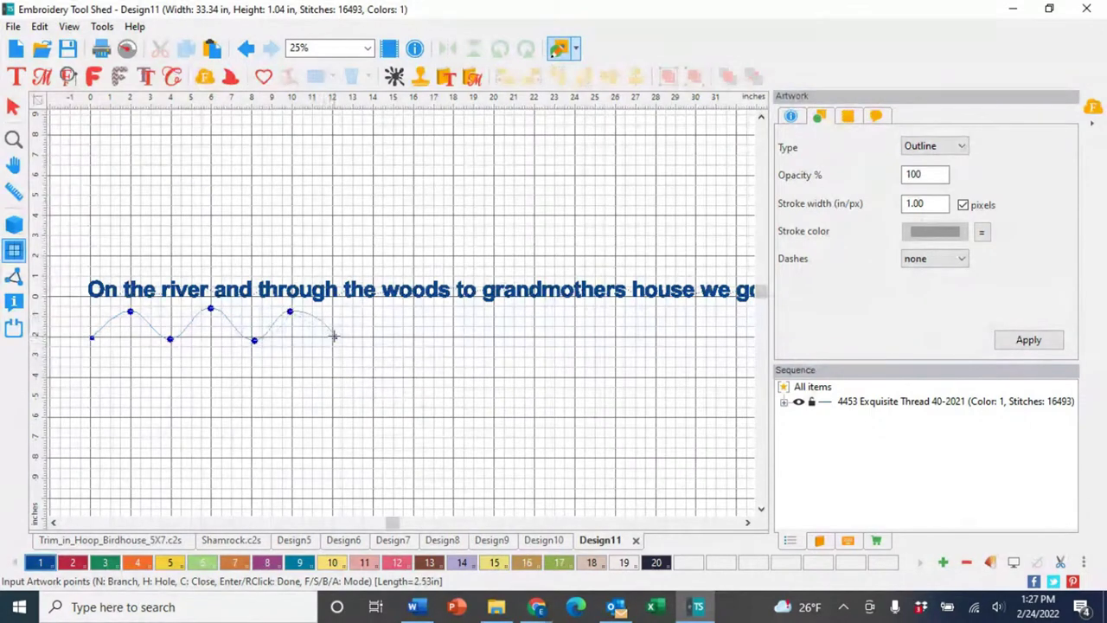
left_click(376, 313)
left_click(414, 339)
left_click(454, 314)
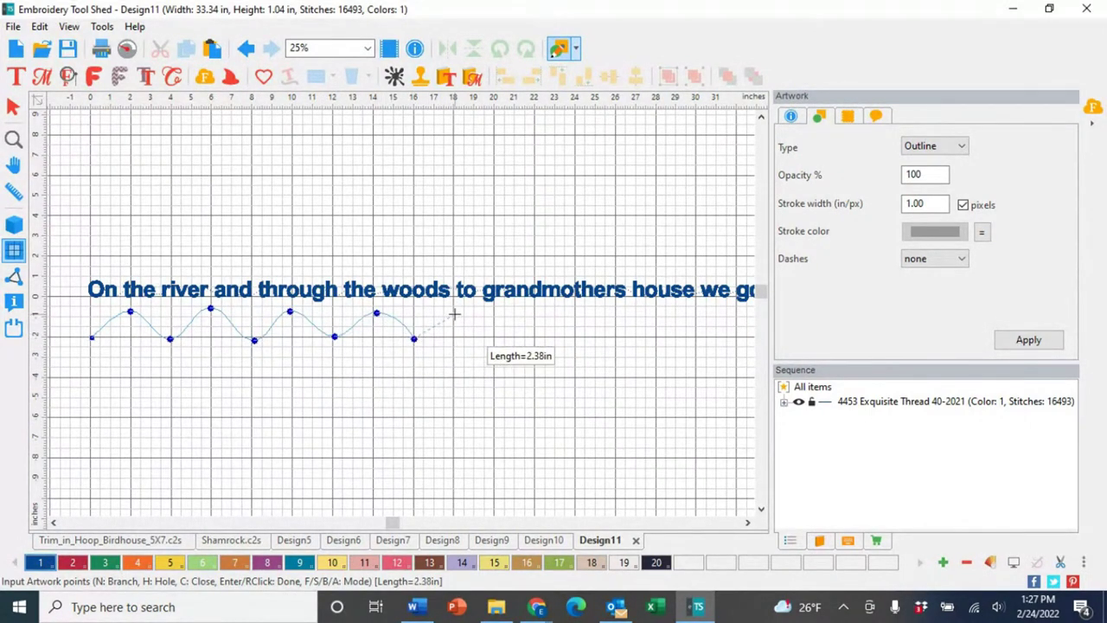
left_click(495, 339)
left_click(534, 314)
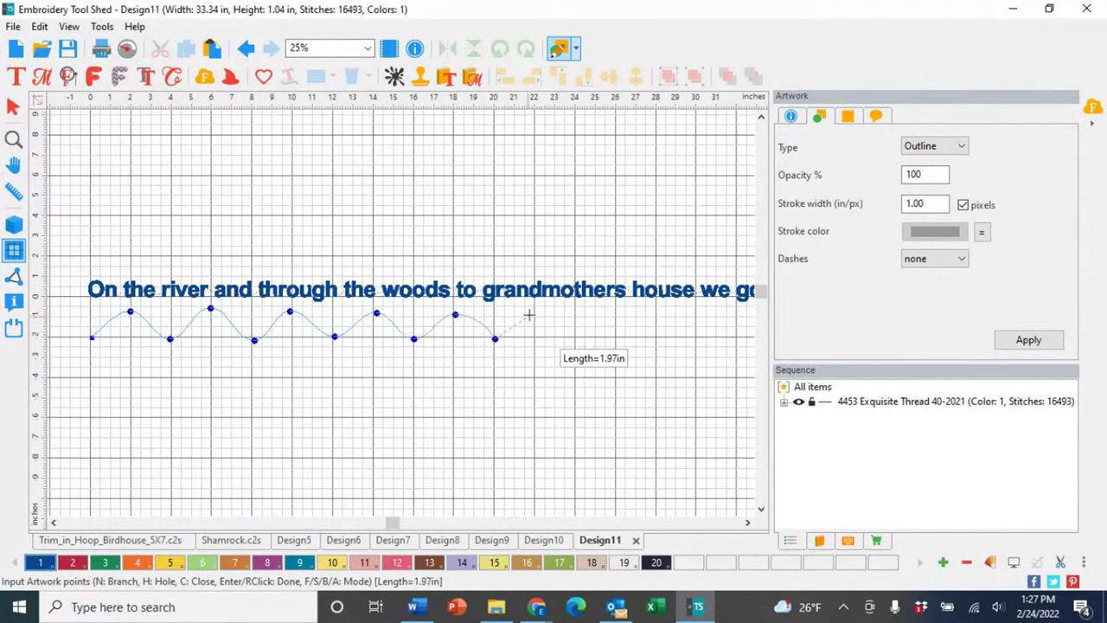
left_click(579, 339)
left_click(615, 314)
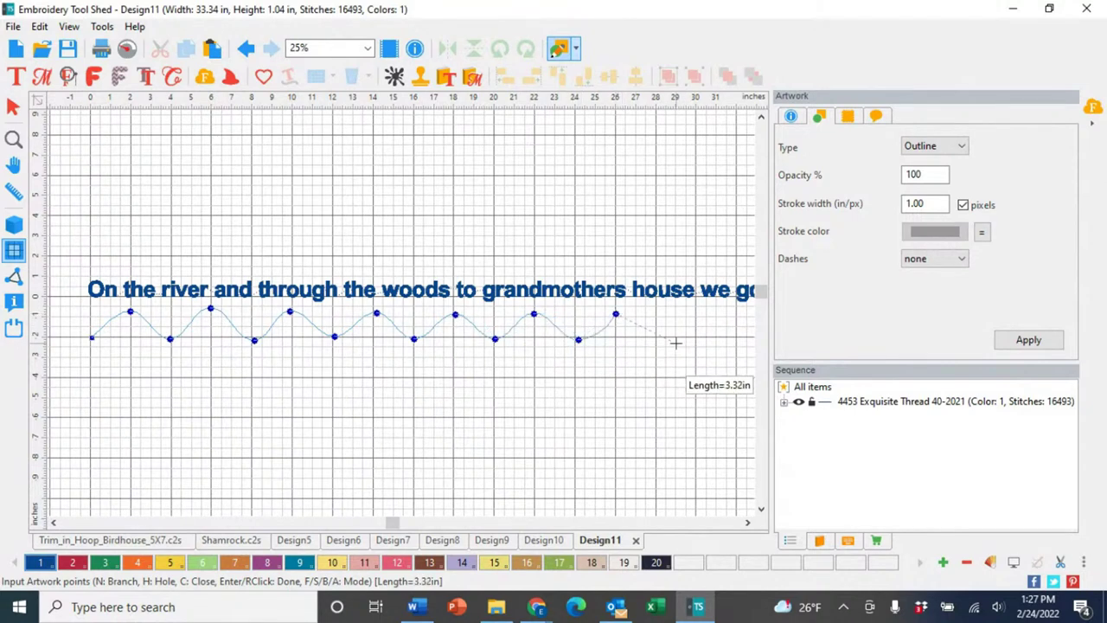
left_click(656, 340)
left_click(693, 313)
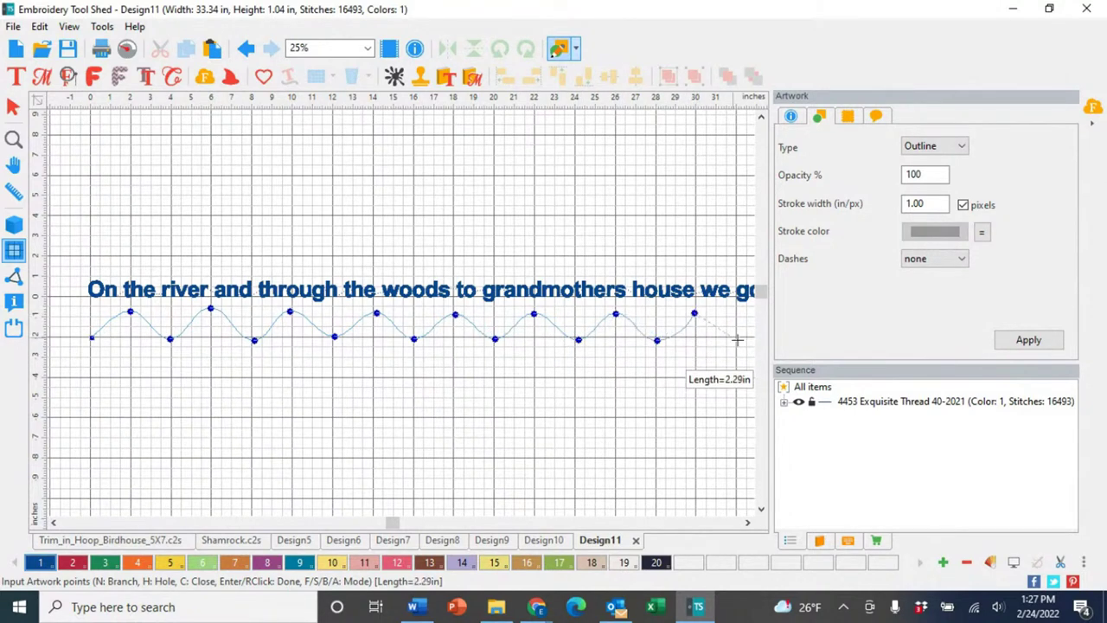
scroll(735, 339, "down", 2)
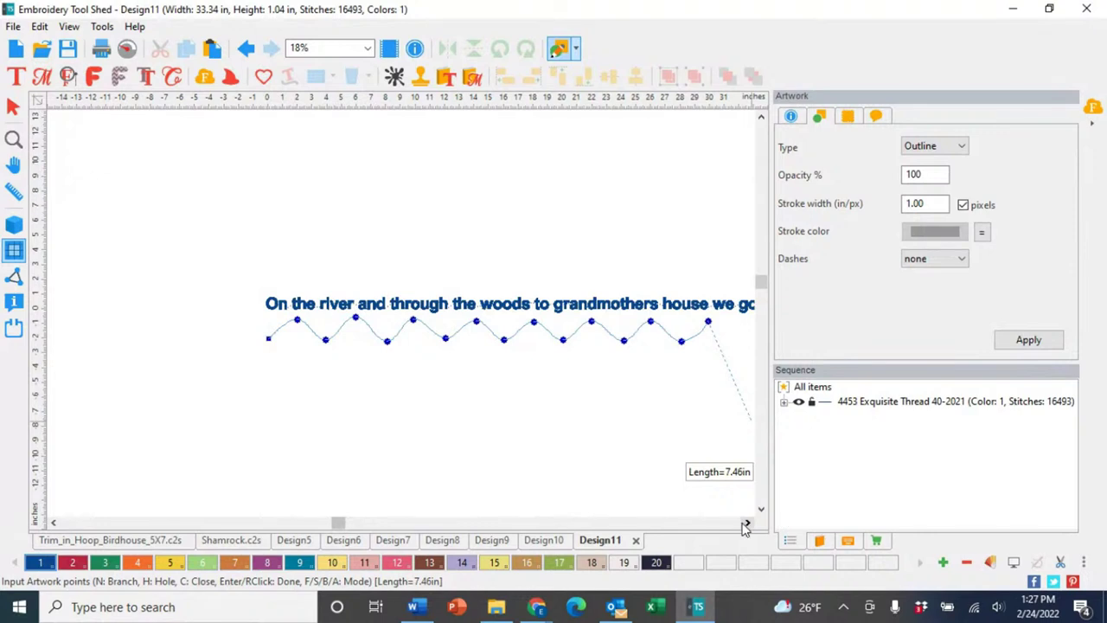
left_click(747, 522)
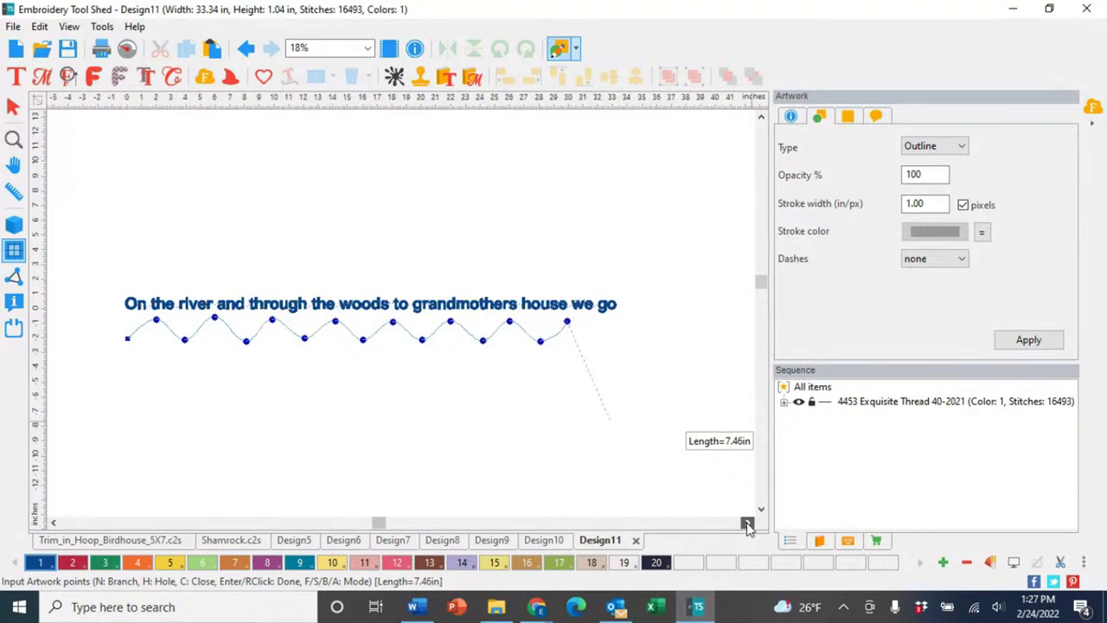
left_click(597, 342)
left_click(622, 318)
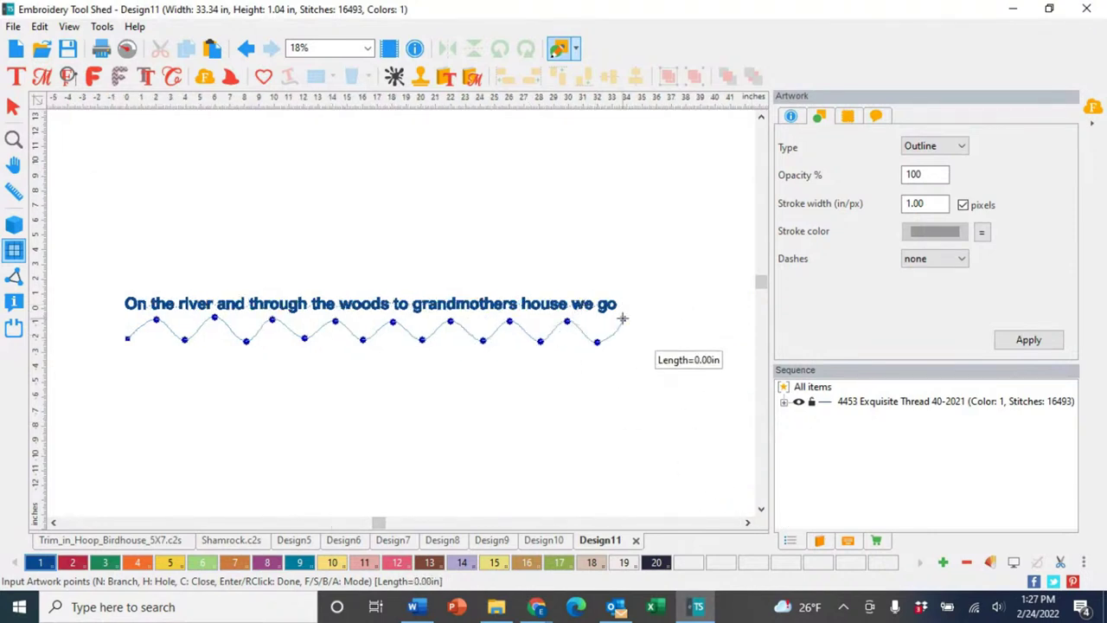
right_click(622, 318)
left_click(13, 106)
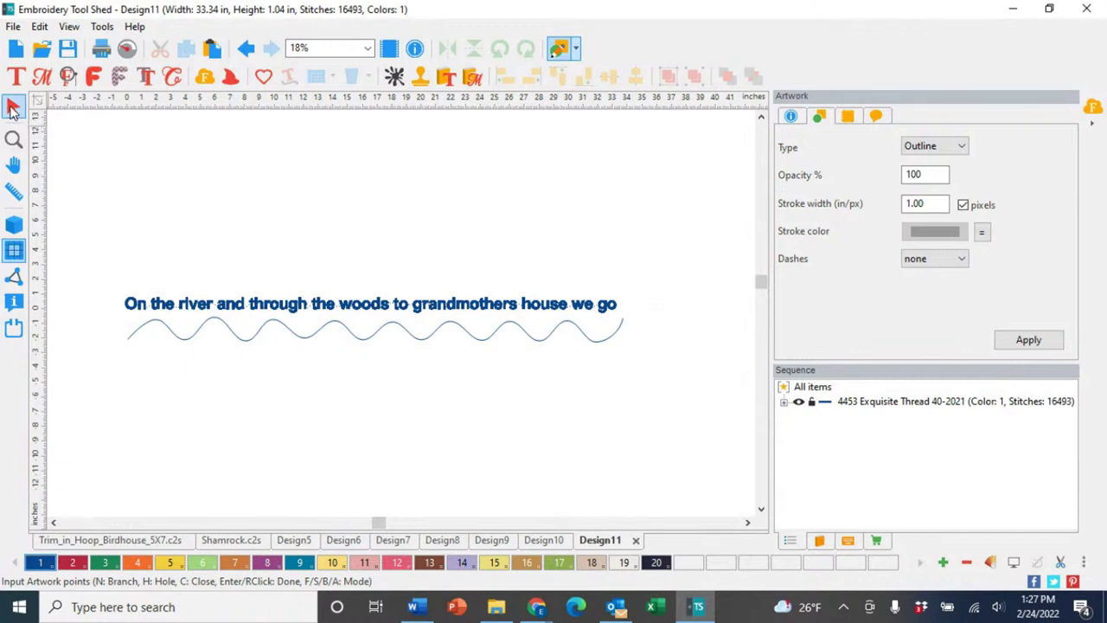
Select the wavy line together with the lettering and fit the text to that path
left_click(270, 317)
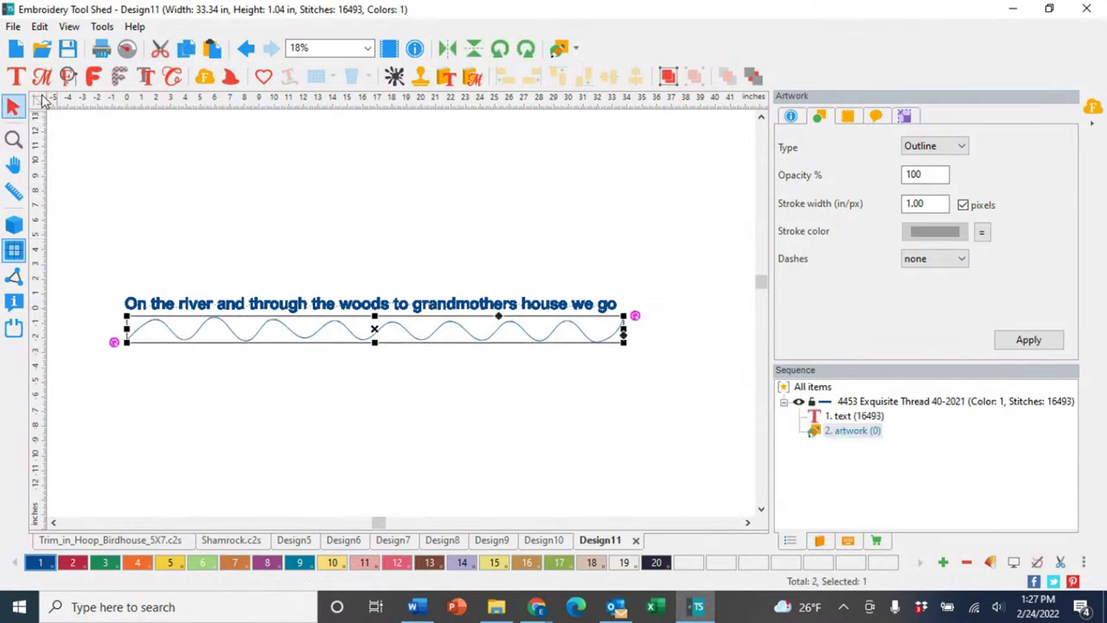
left_click(186, 305, "shift")
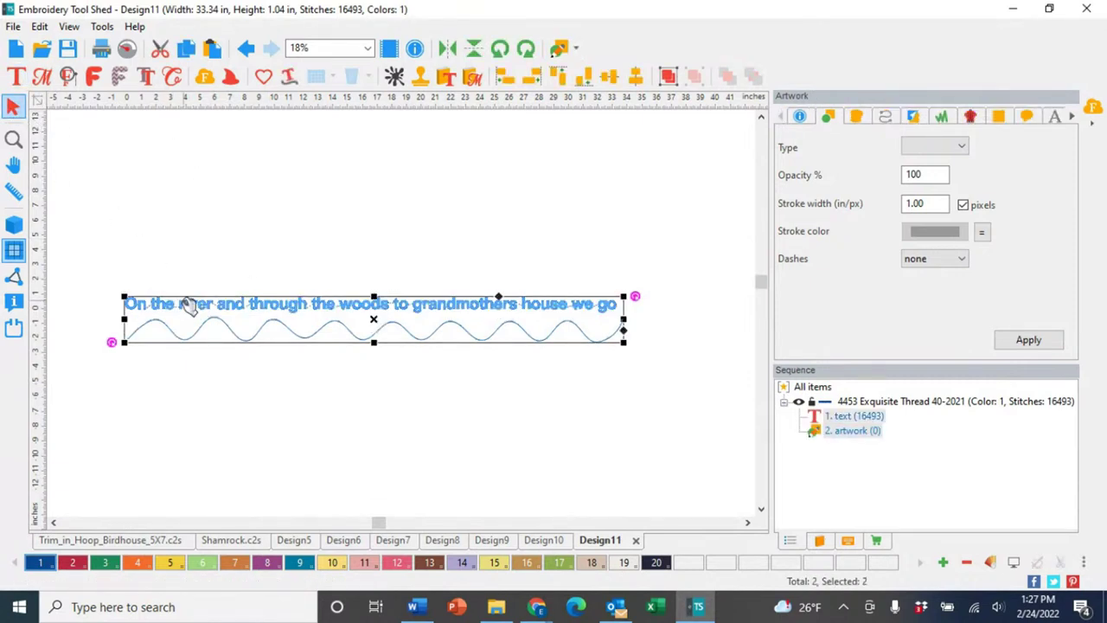
scroll(275, 123, "up", 1)
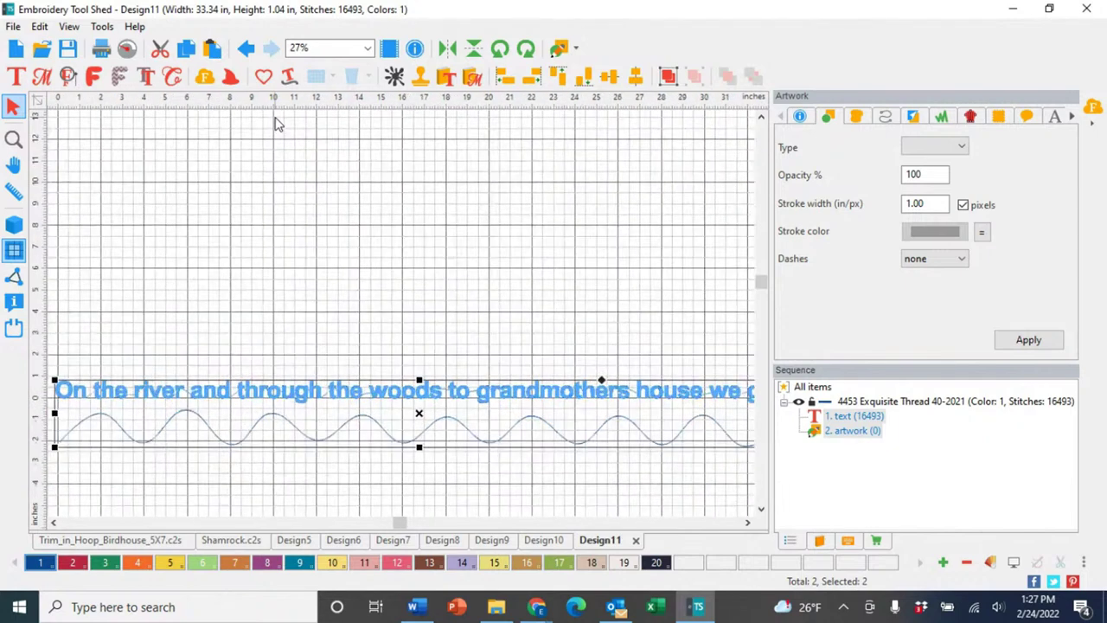
scroll(303, 186, "down", 1)
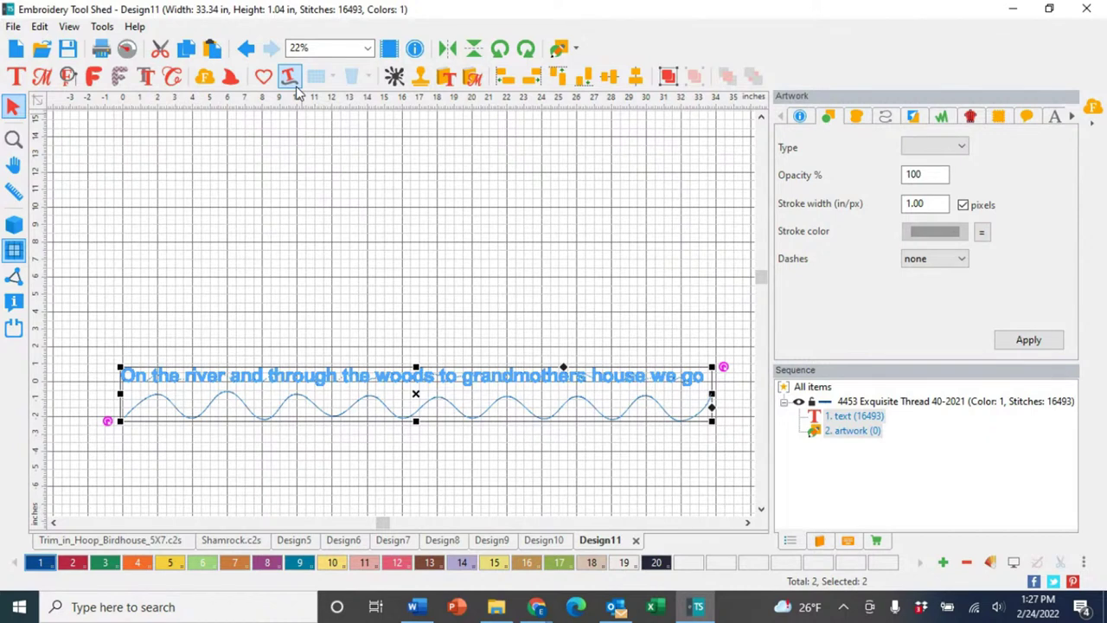
left_click(294, 79)
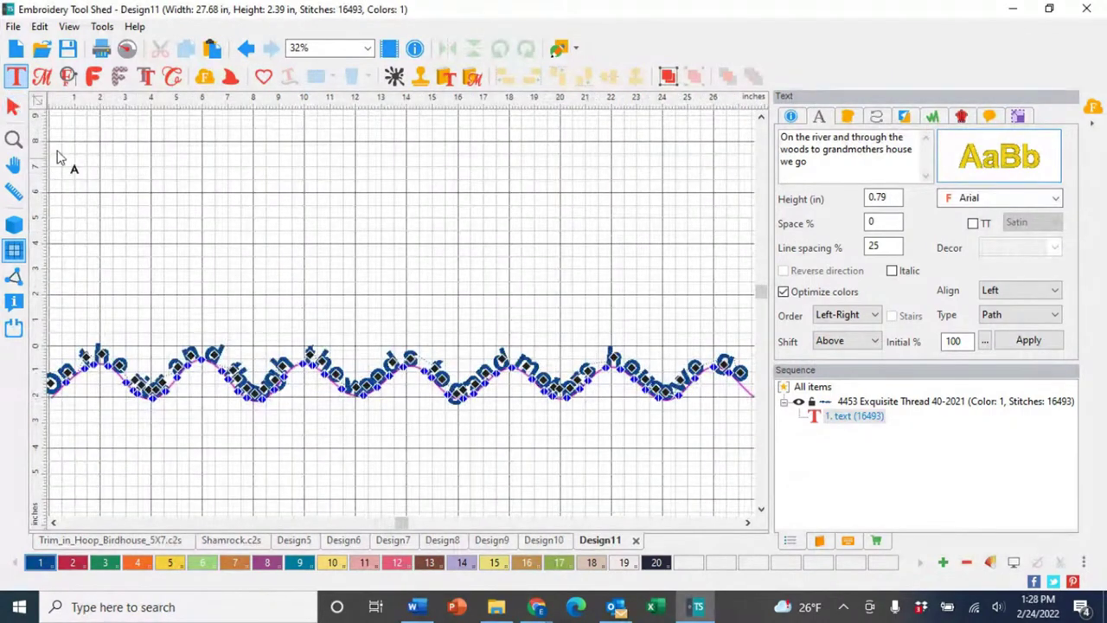
left_click(92, 190)
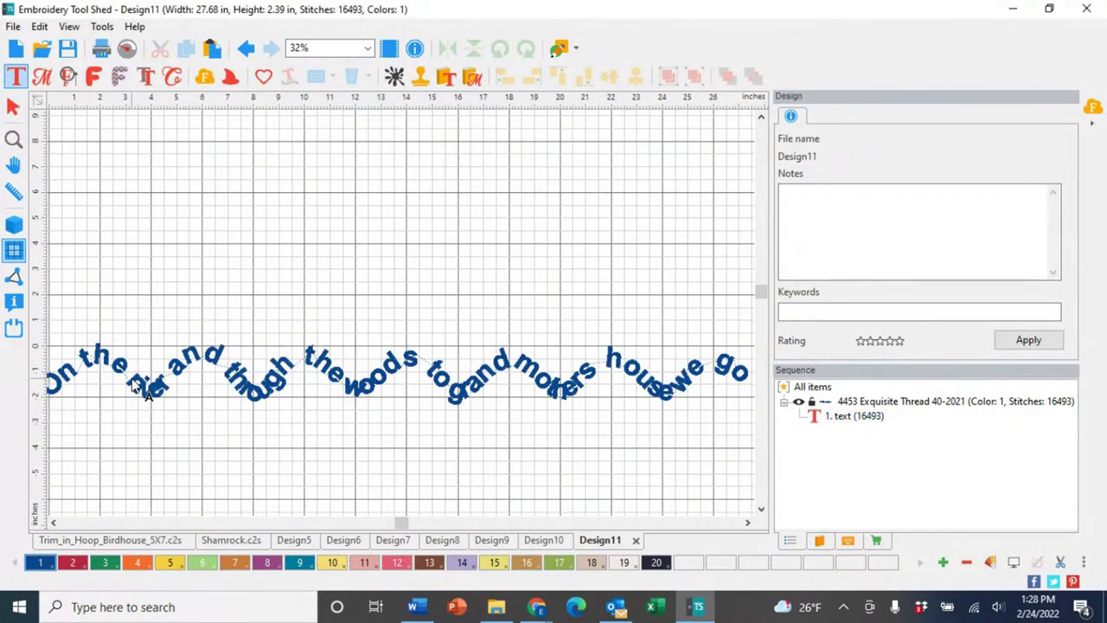
left_click(13, 109)
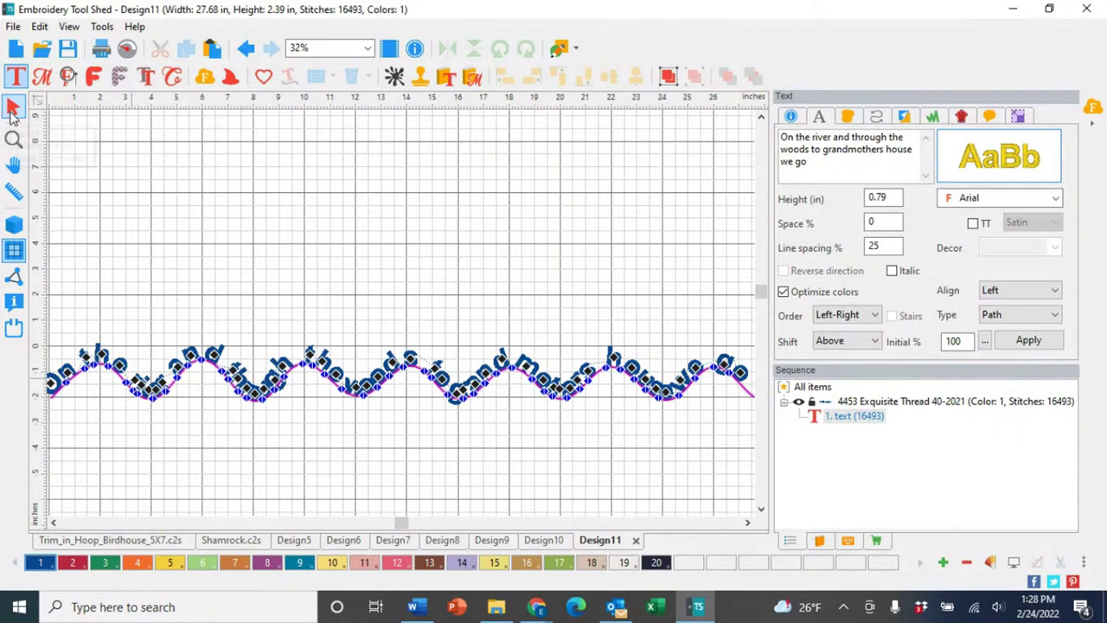
Undo fitting the lettering to the wavy path
left_click(245, 48)
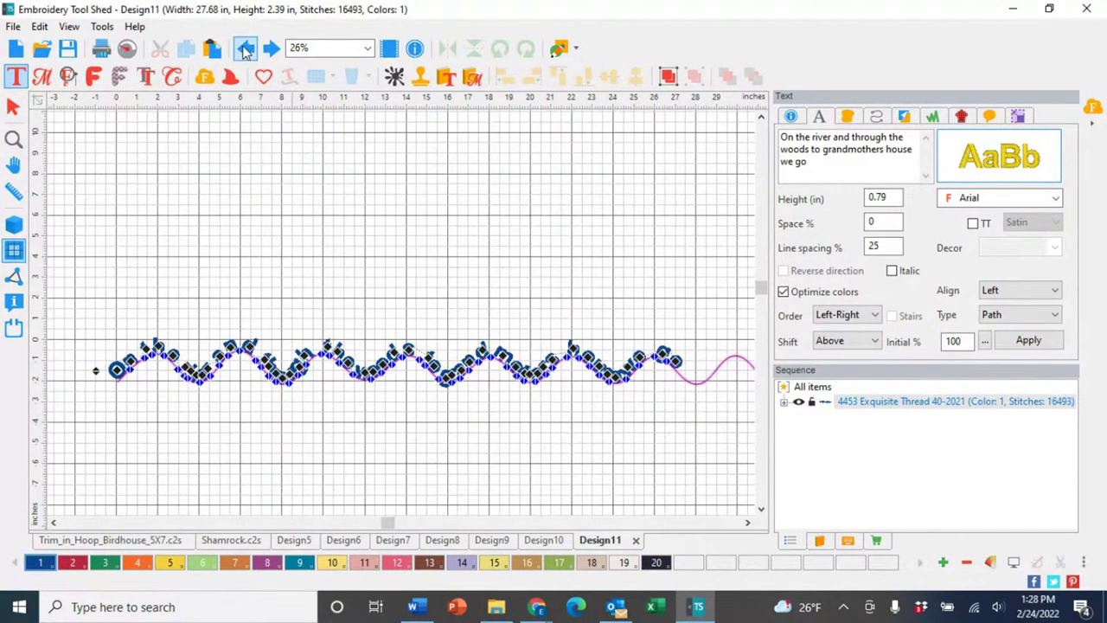
left_click(245, 49)
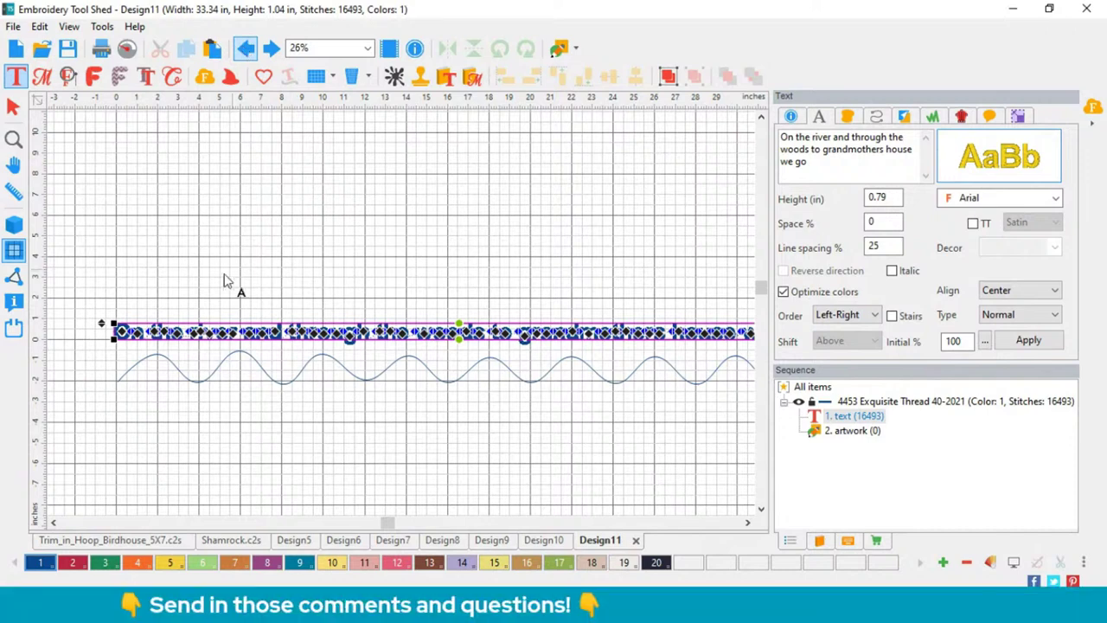
Stretch the wavy artwork line horizontally to about 48 in, keeping its starting end in place
left_click(15, 107)
left_click(227, 362)
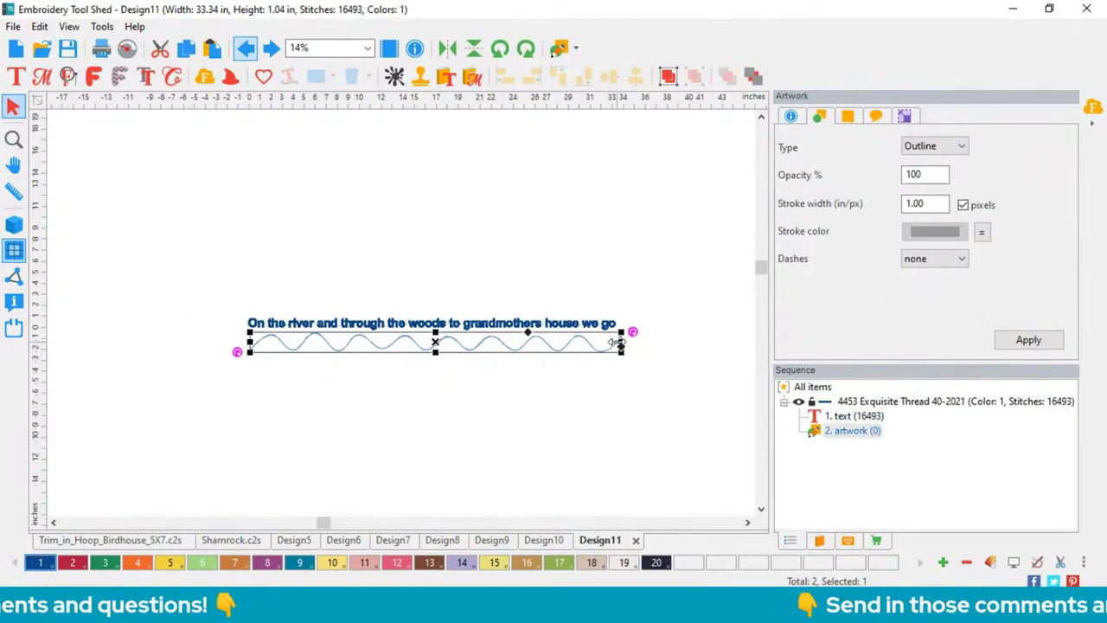
left_click_drag(620, 344, 772, 344)
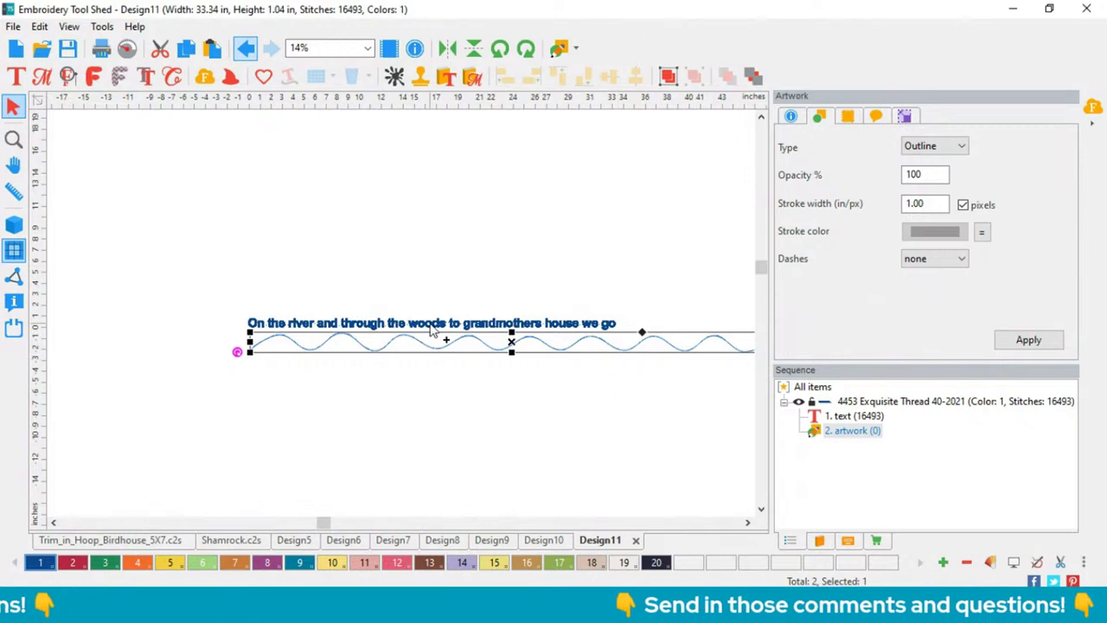
Fit the phrase to the stretched wavy line by selecting both objects, and deselect the resulting path text
key("ctrl+a")
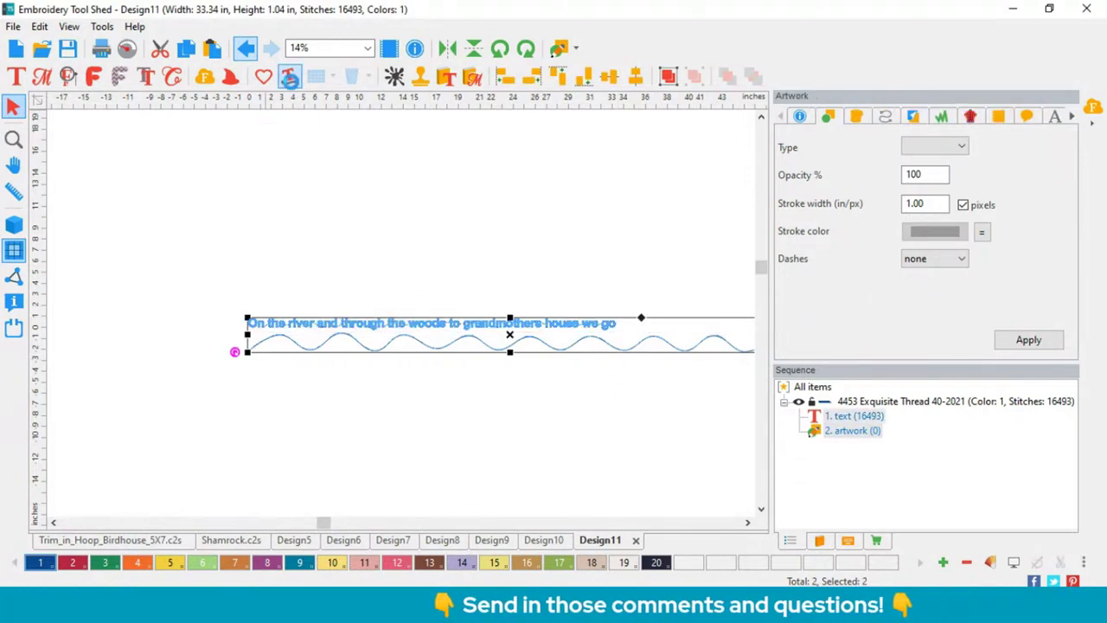
left_click(289, 76)
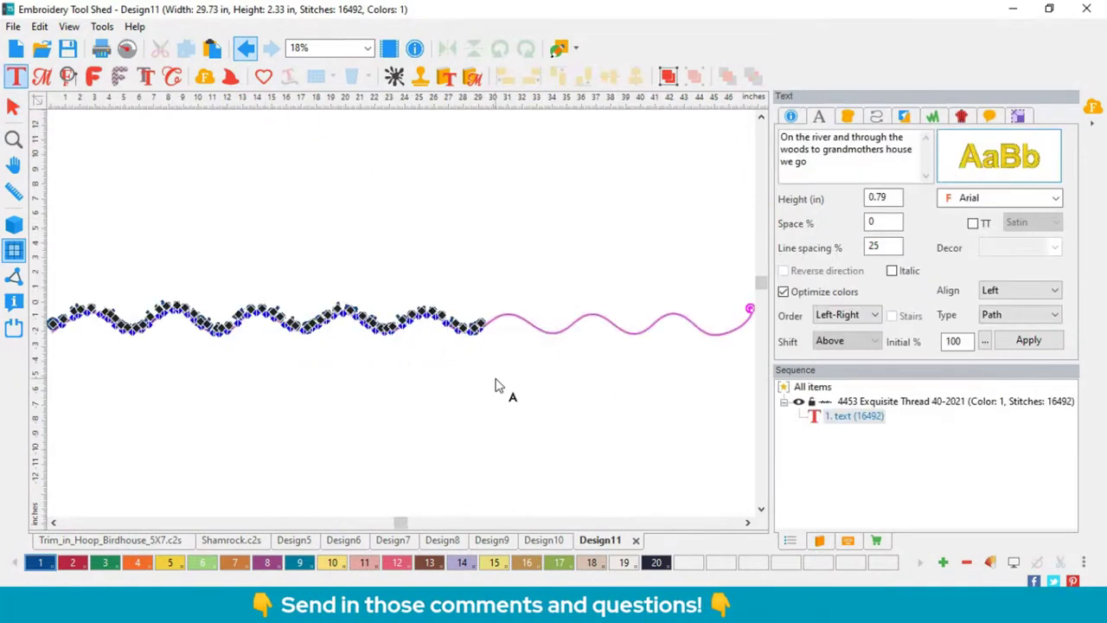
scroll(412, 400, "up", 2)
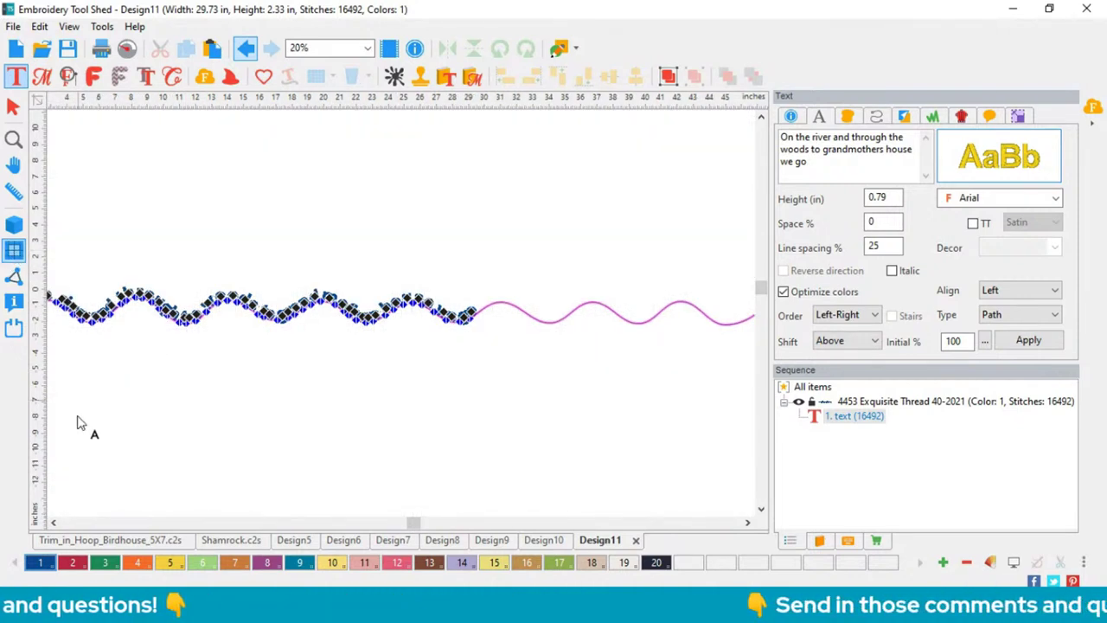
left_click(52, 521)
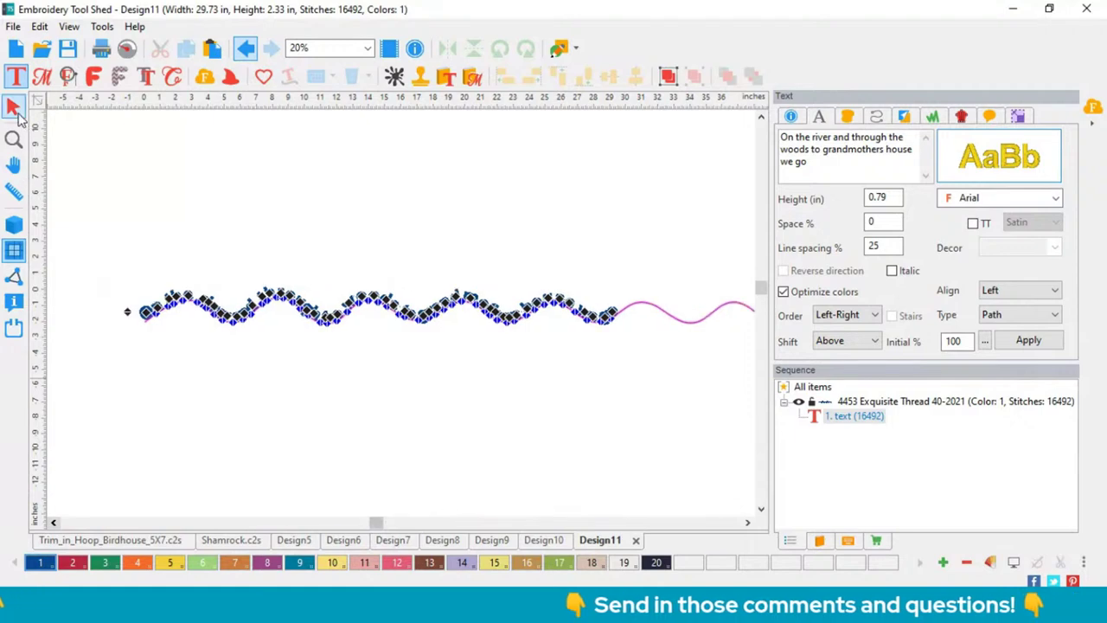
scroll(271, 351, "up", 1)
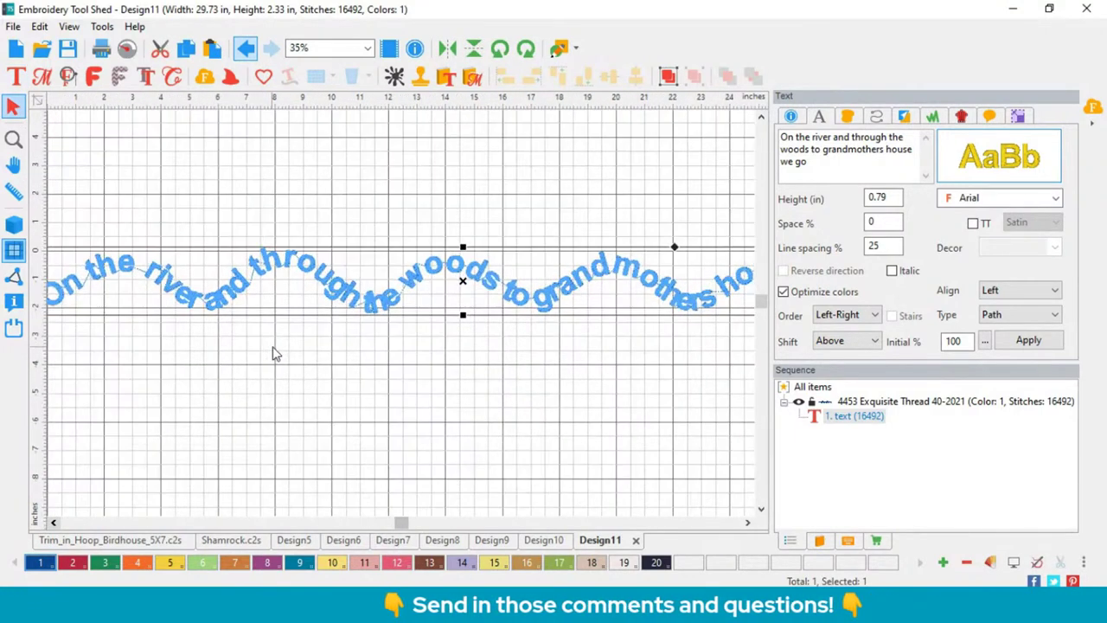
left_click(272, 351)
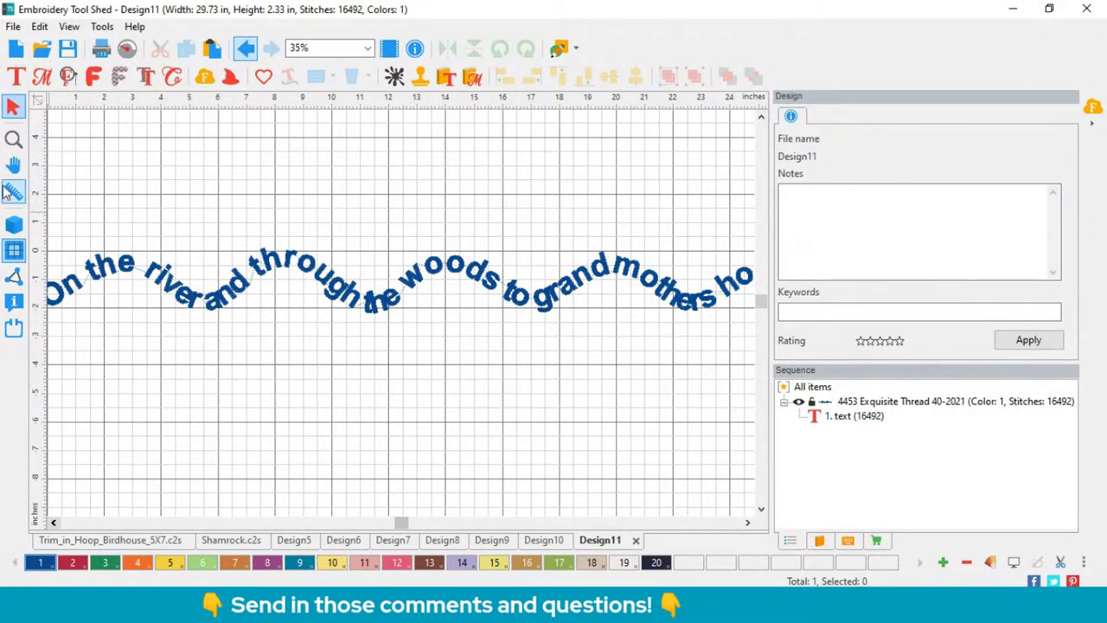
Open the path text for letter spacing and spread the crowded letters in "the" and "grandmothers" where the path dips
left_click(16, 76)
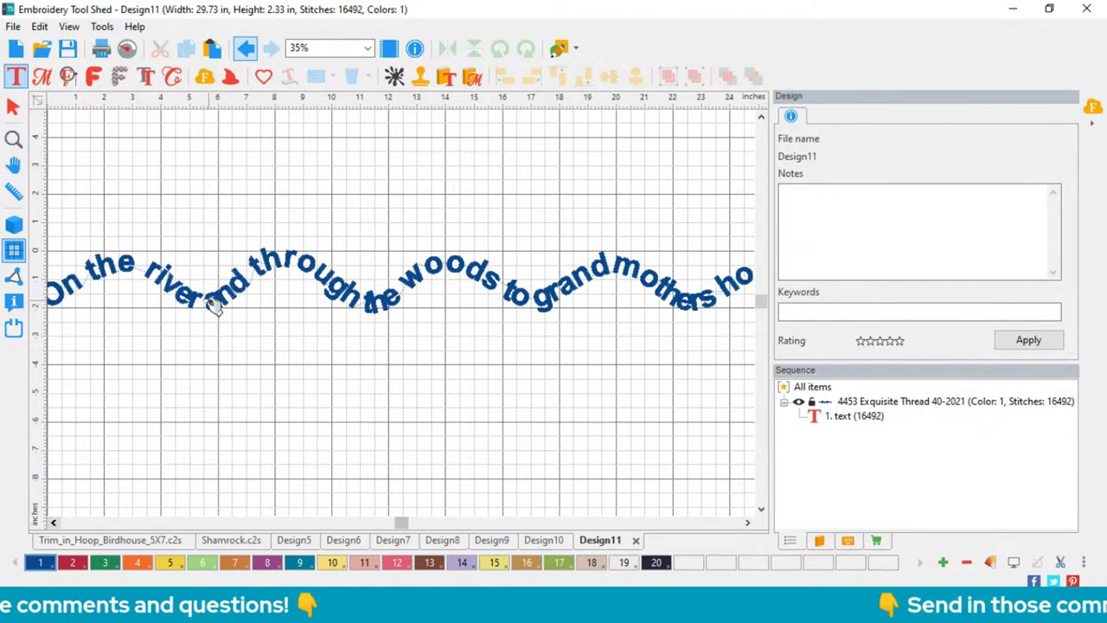
left_click(359, 305)
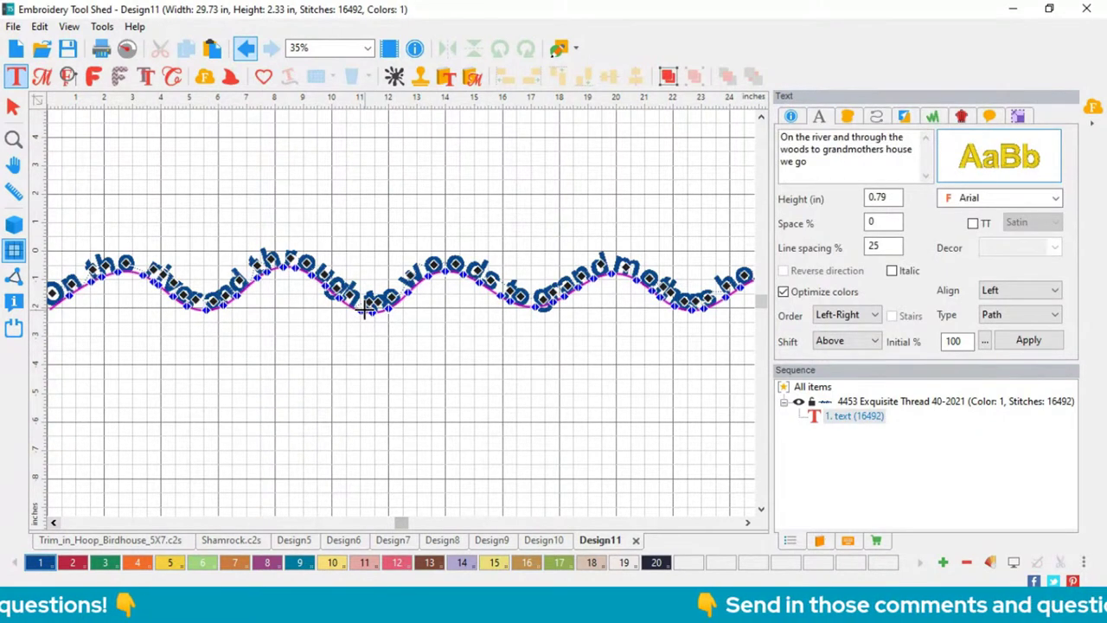
left_click(536, 317)
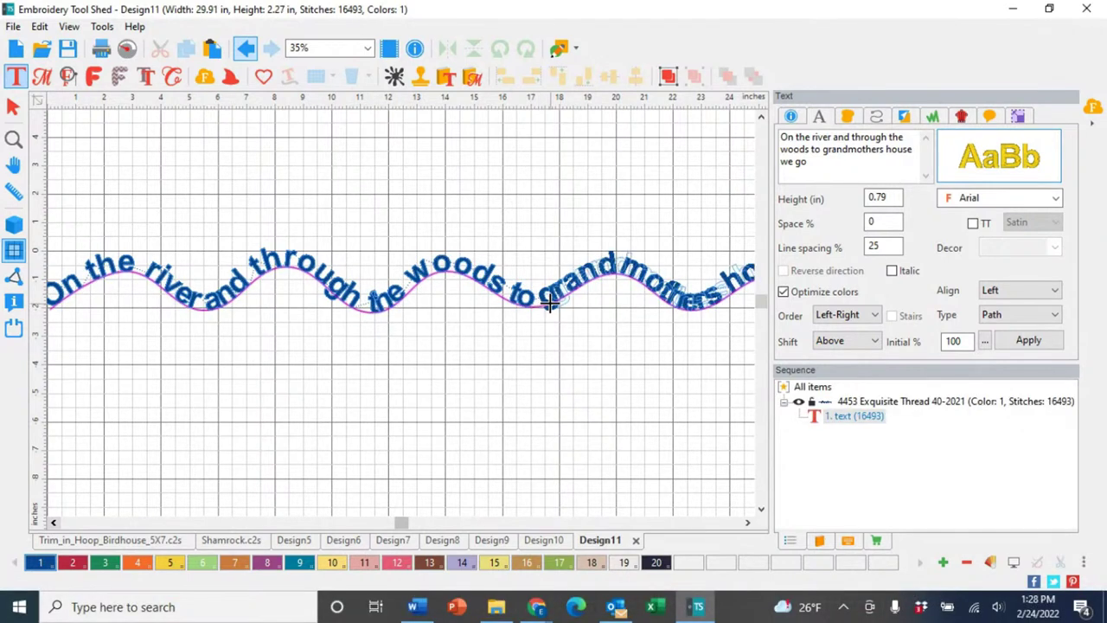
left_click(679, 312)
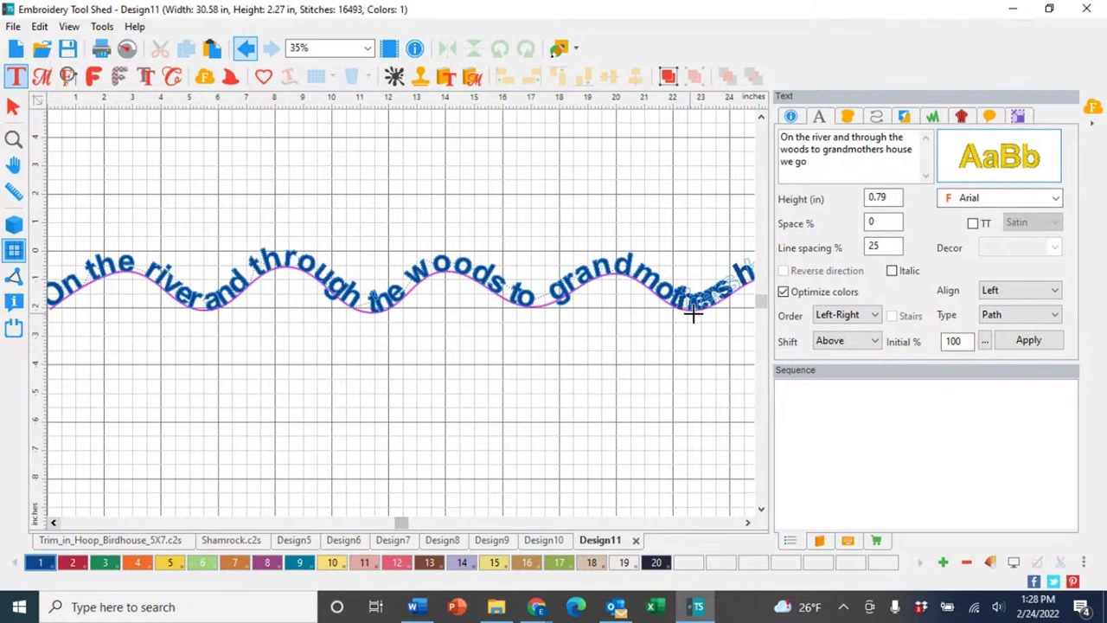
left_click(703, 313)
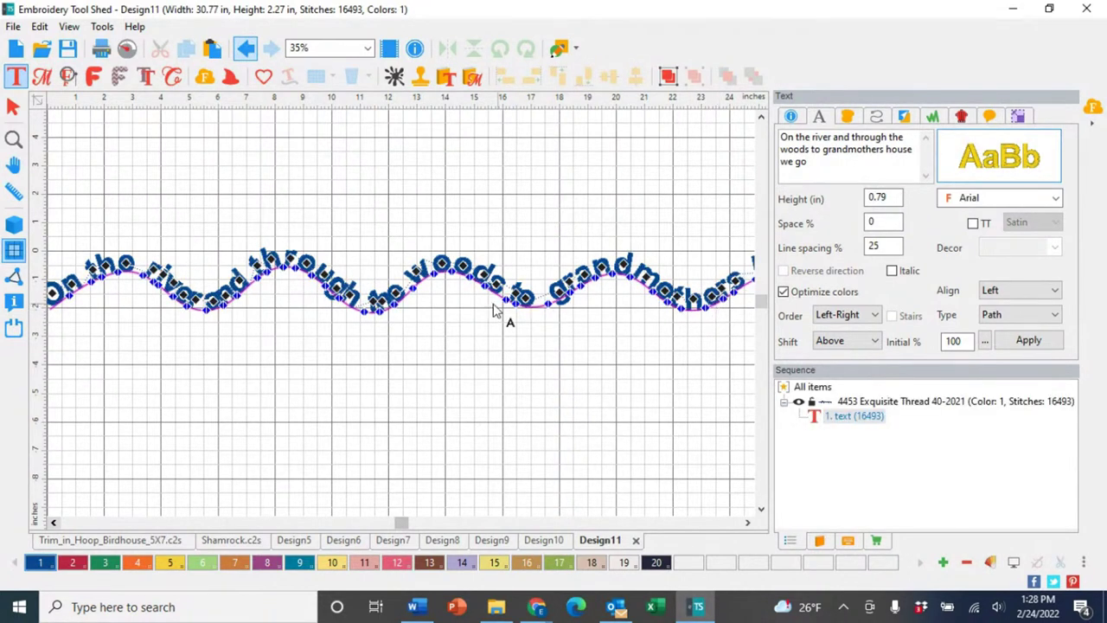
Widen the spacing within "the" before "woods" along the wavy path, and deselect the lettering
left_click_drag(385, 313, 395, 299)
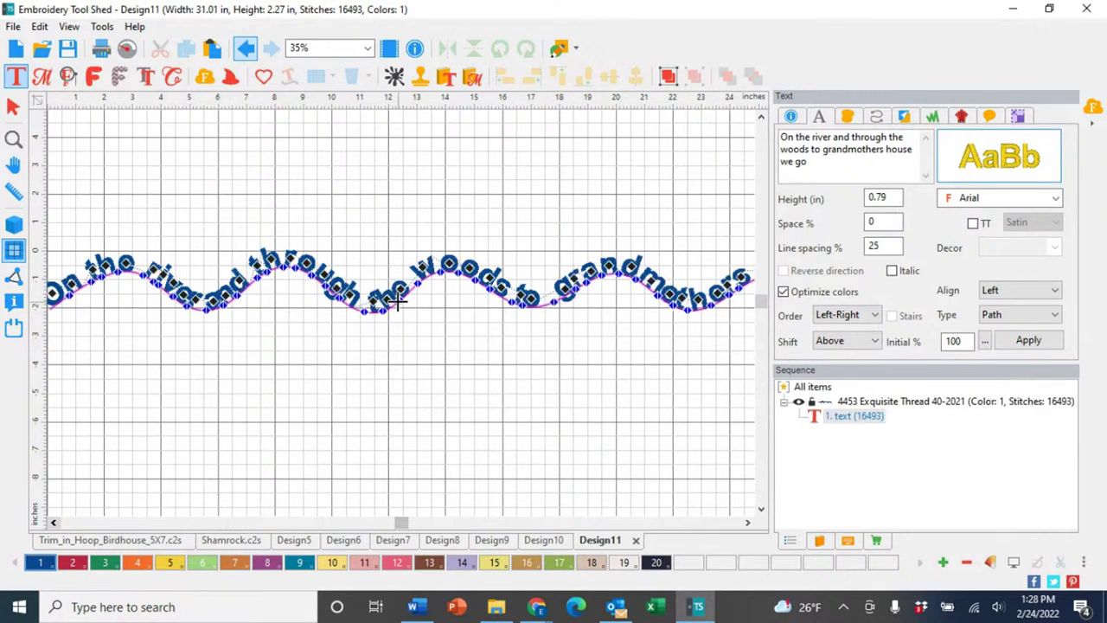
left_click(397, 300)
mouse_move(395, 312)
left_mouse_down()
mouse_move(413, 328)
mouse_move(390, 306)
left_mouse_up()
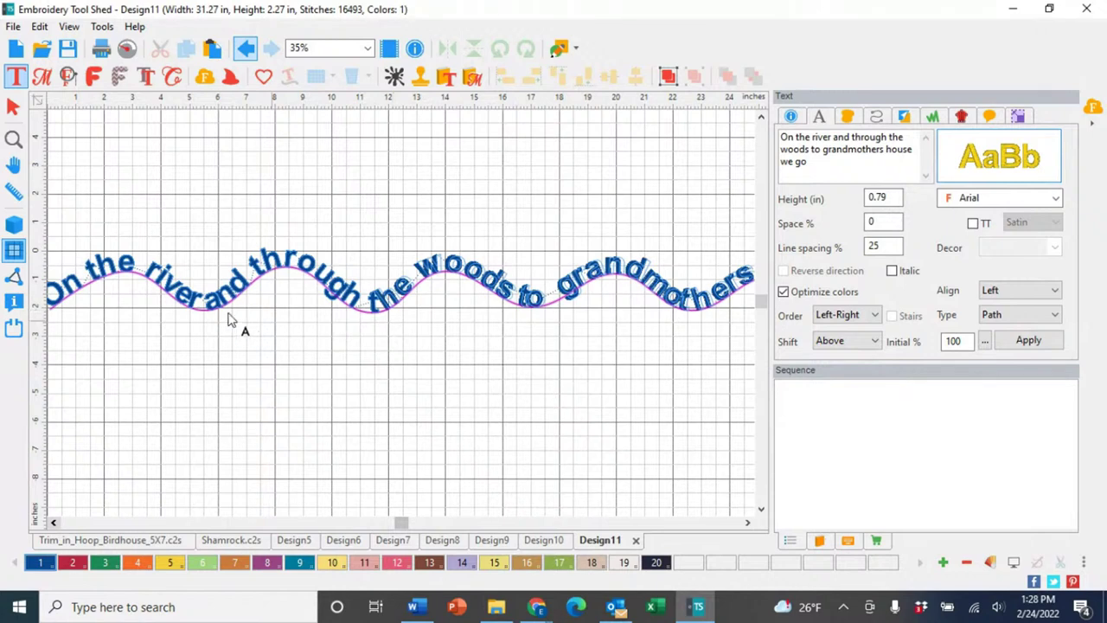
left_click(393, 380)
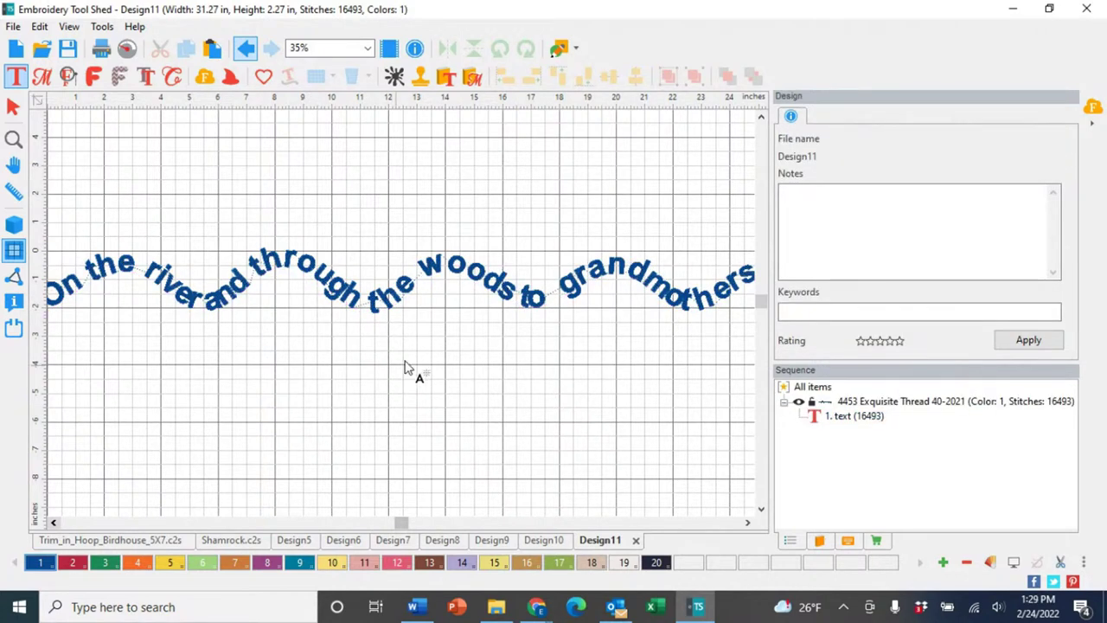
scroll(425, 342, "down", 1)
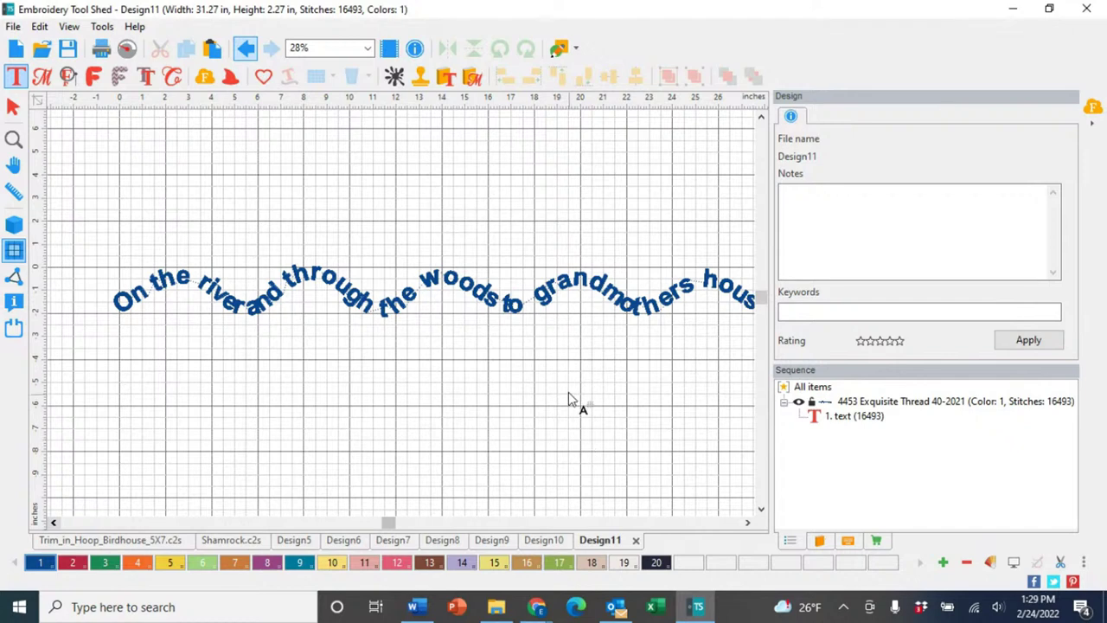
scroll(485, 314, "up", 2)
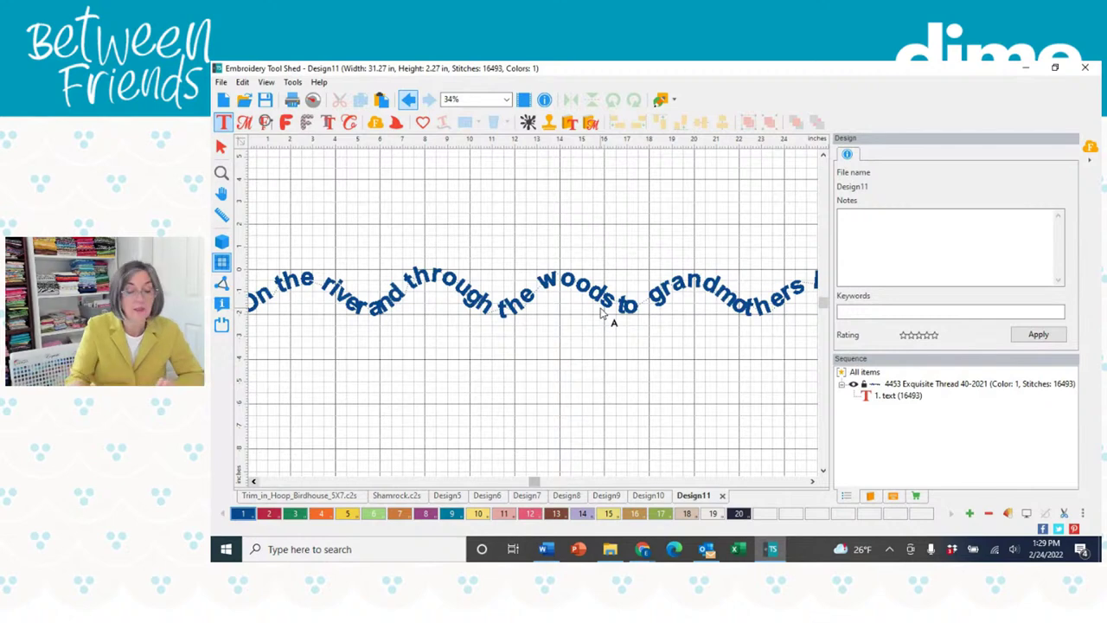
Create a new design and add the word "Medley" in the Colorplay font
left_click(224, 100)
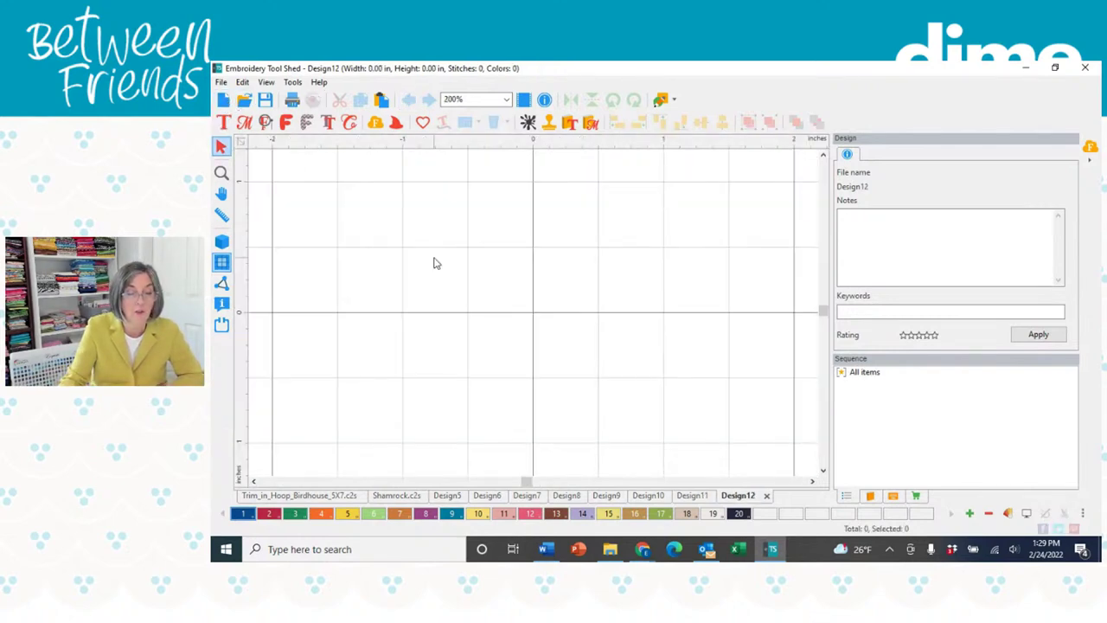
left_click(501, 317)
left_click(1041, 199)
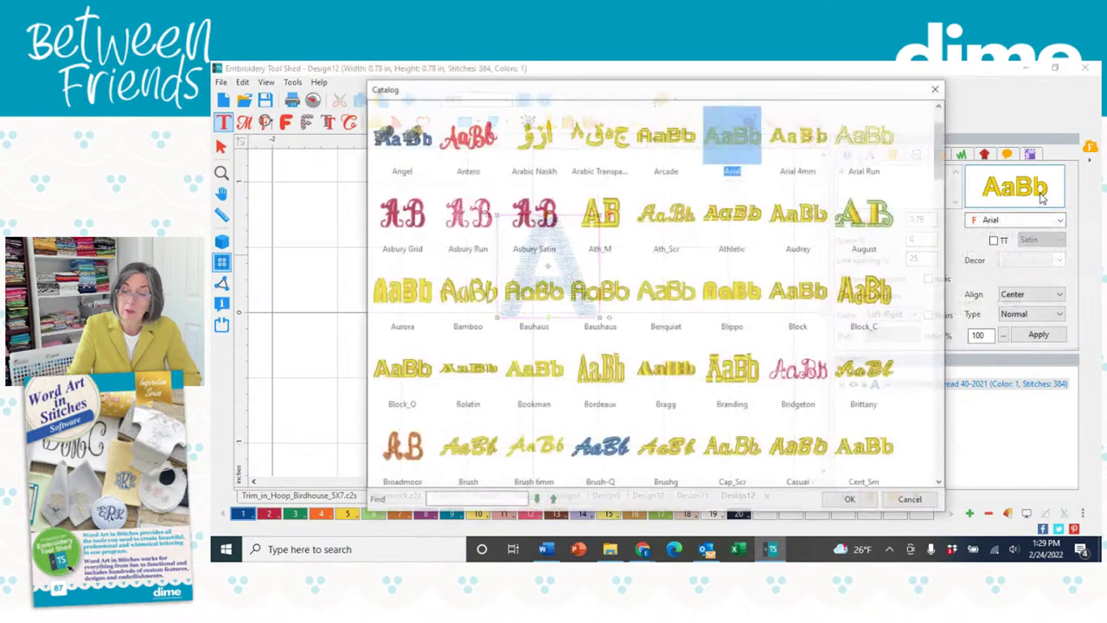
left_click_drag(937, 155, 945, 210)
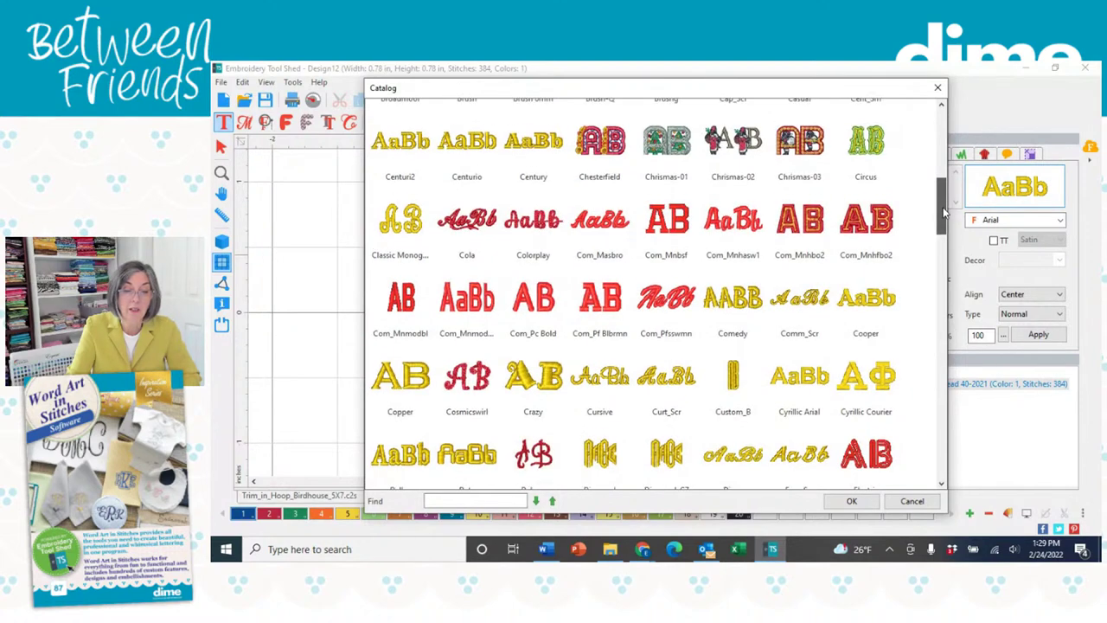
left_click(538, 231)
left_click(843, 503)
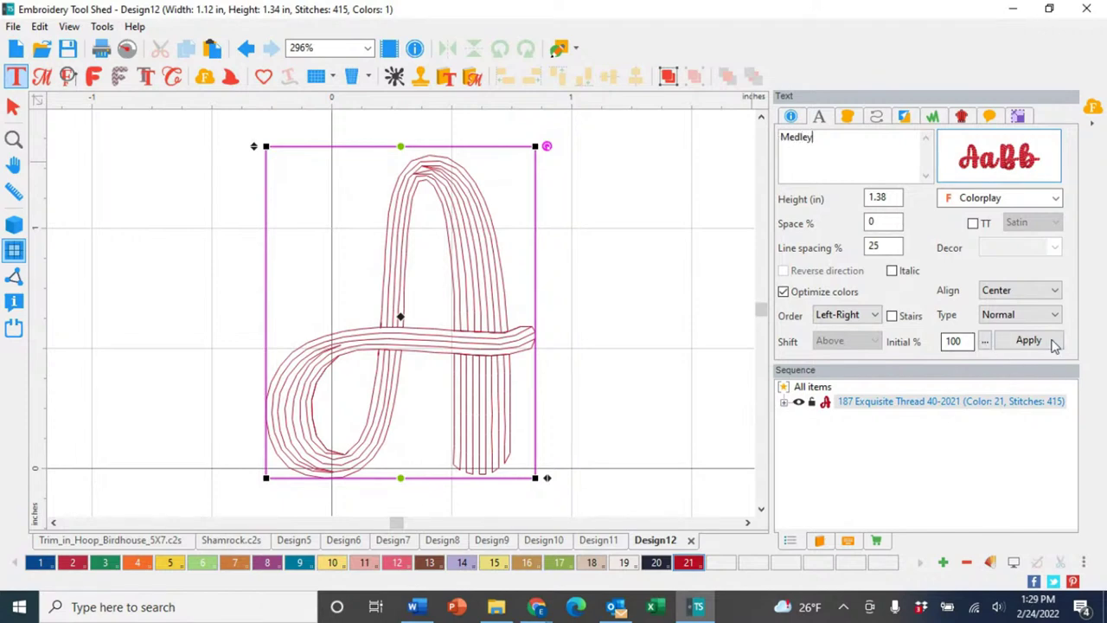
left_click(1028, 341)
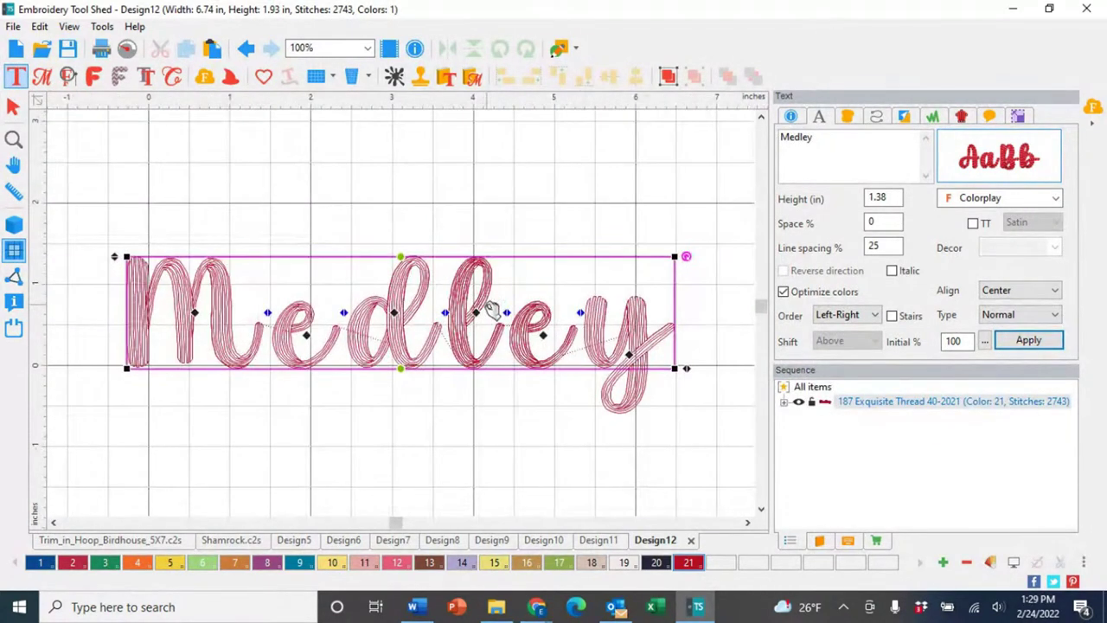
Change the Medley lettering's thread colour to V102 Forest Green #40 from the Exquisite Medley brand
double_click(692, 563)
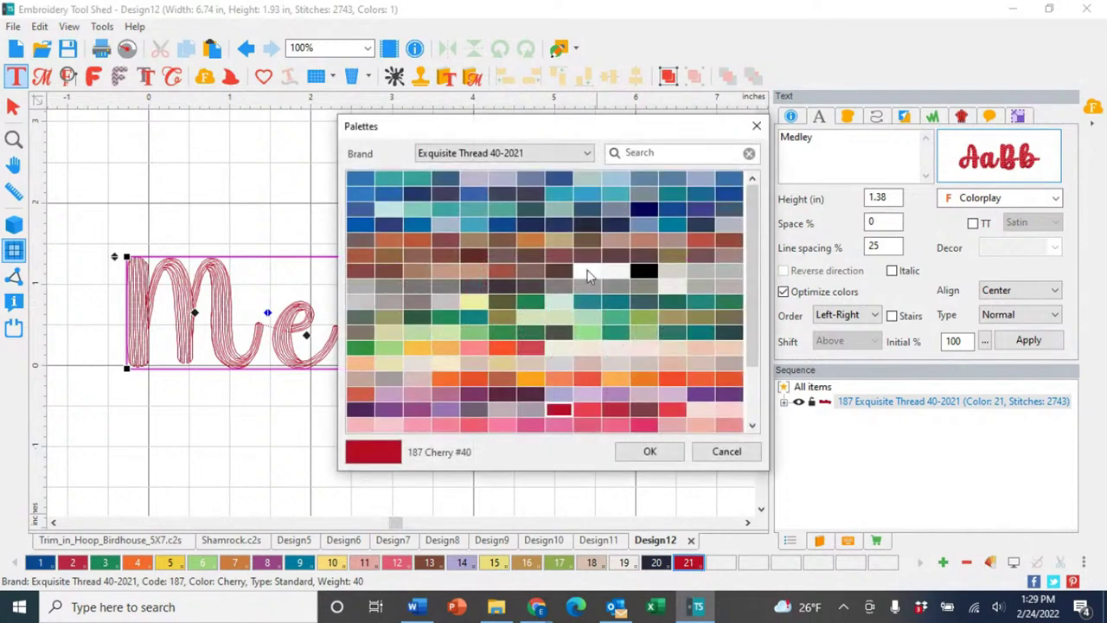
left_click(585, 162)
left_click(587, 172)
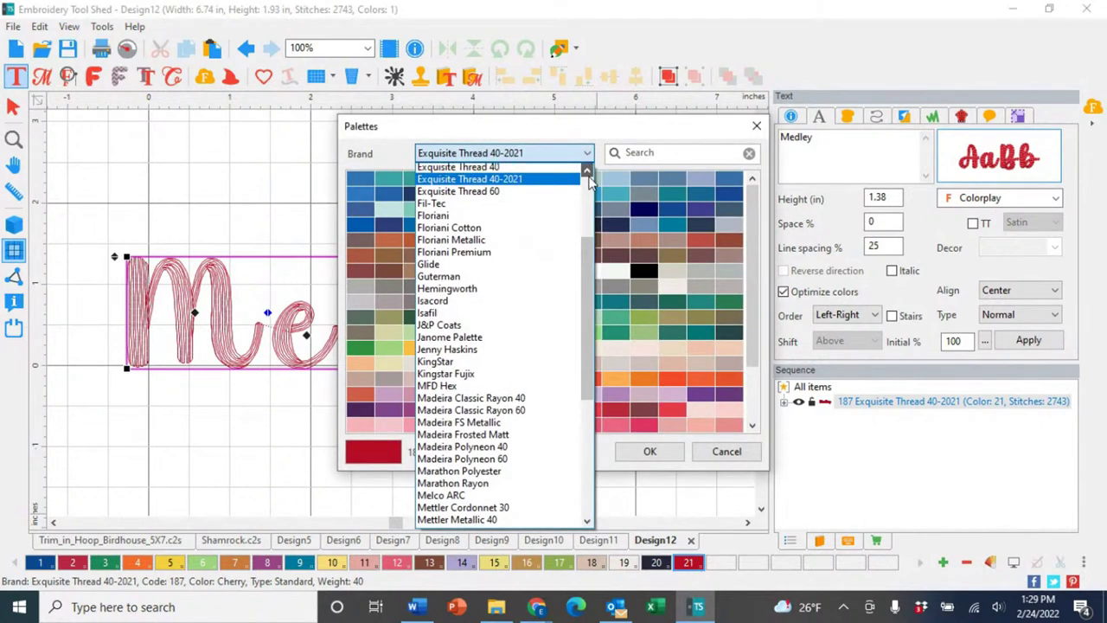
left_click(587, 172)
left_click(587, 172)
left_click(588, 172)
left_click(505, 207)
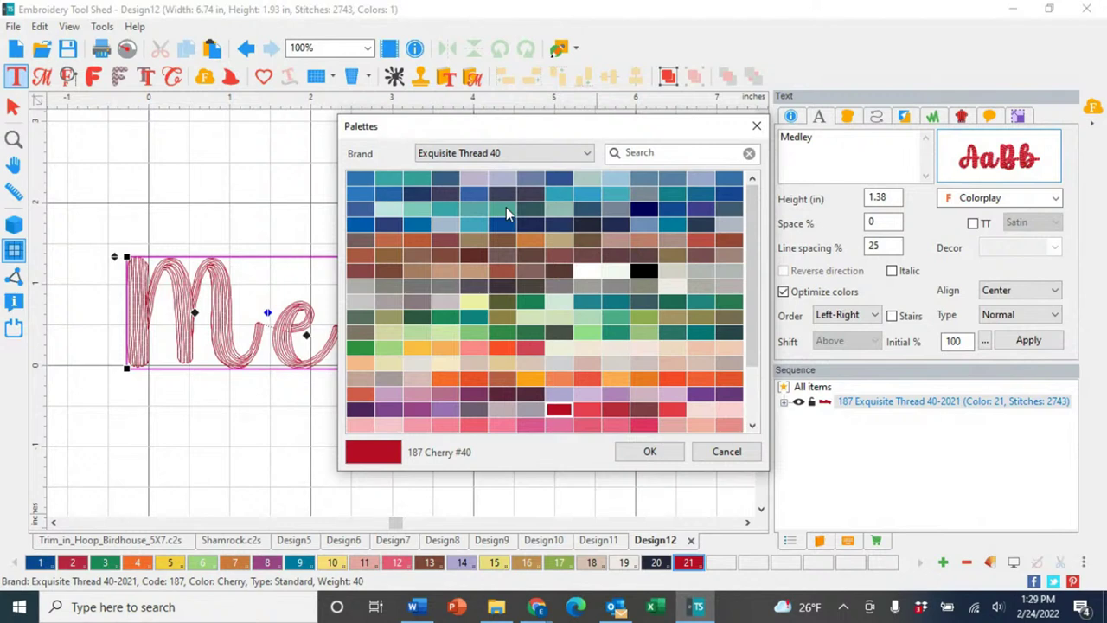
left_click(586, 153)
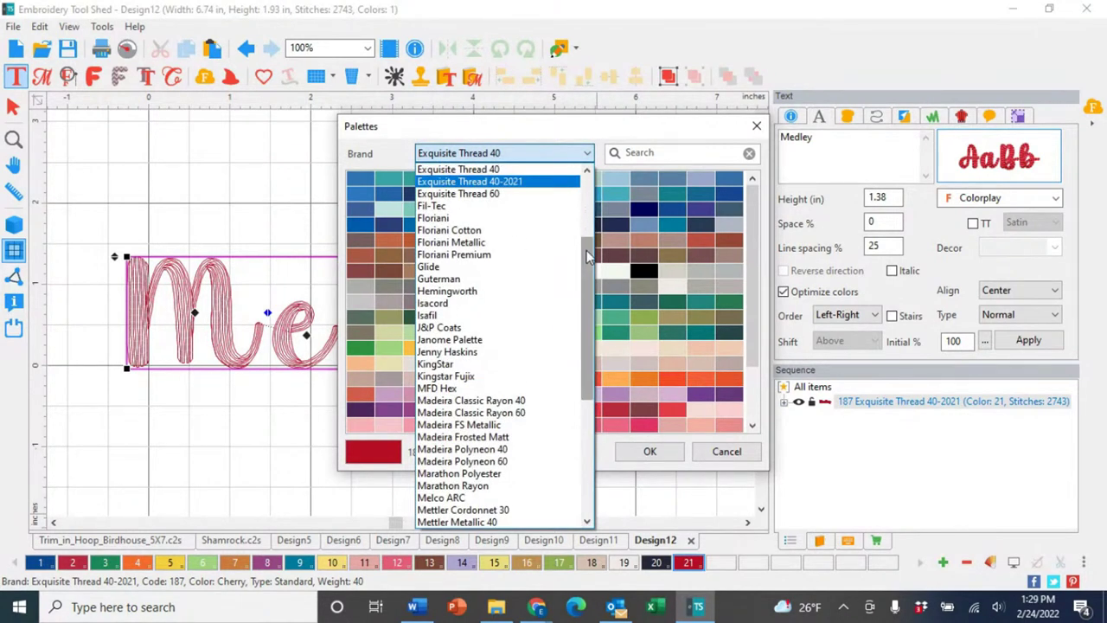
scroll(585, 239, "up", 2)
left_click(467, 208)
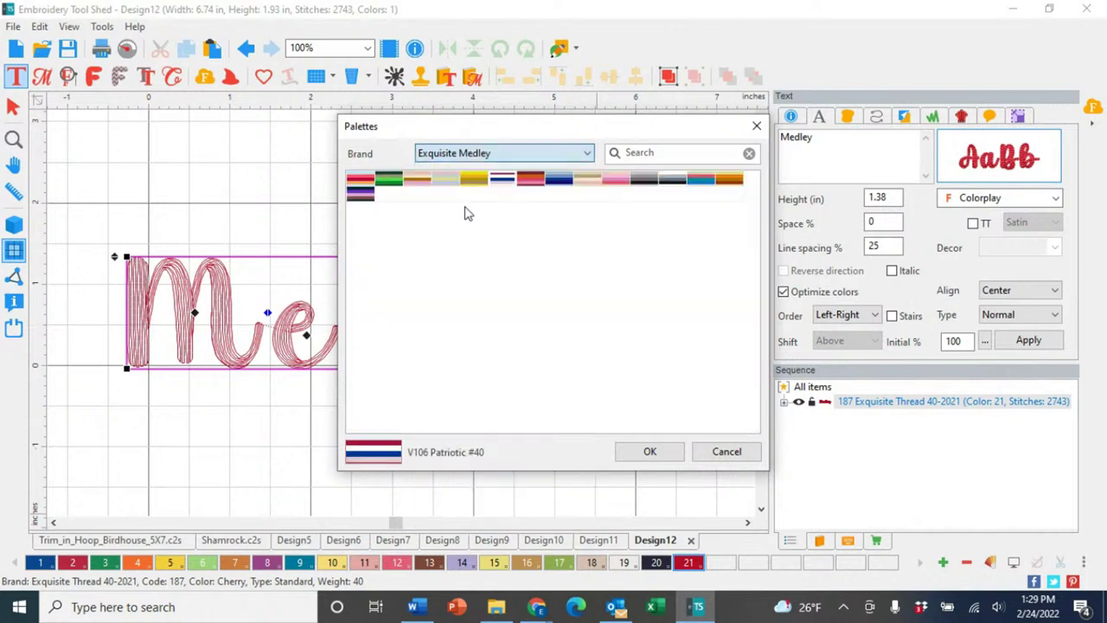
left_click(389, 180)
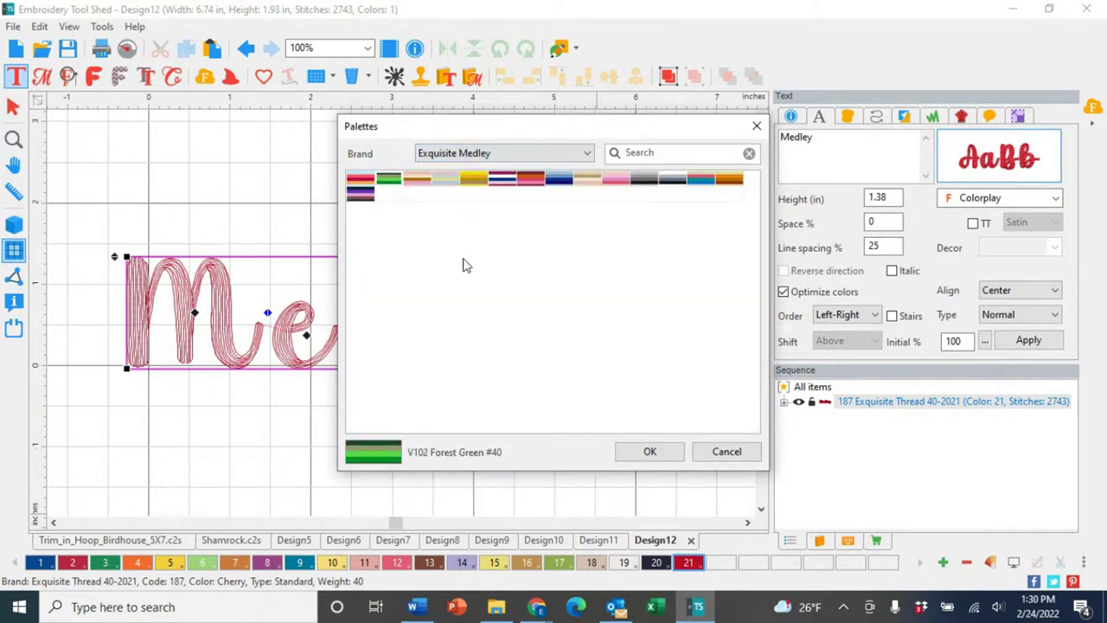
left_click(649, 452)
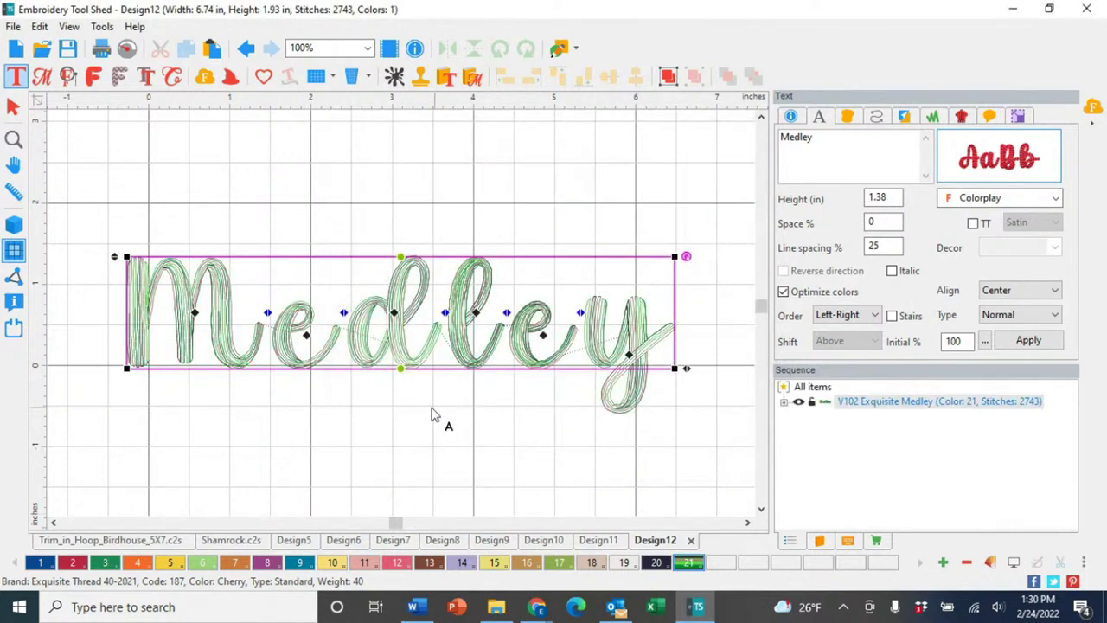
Show the Medley lettering in 3D, deselect it, and examine the variegated stitch lines of the first letters up close
left_click(14, 251)
left_click(217, 438)
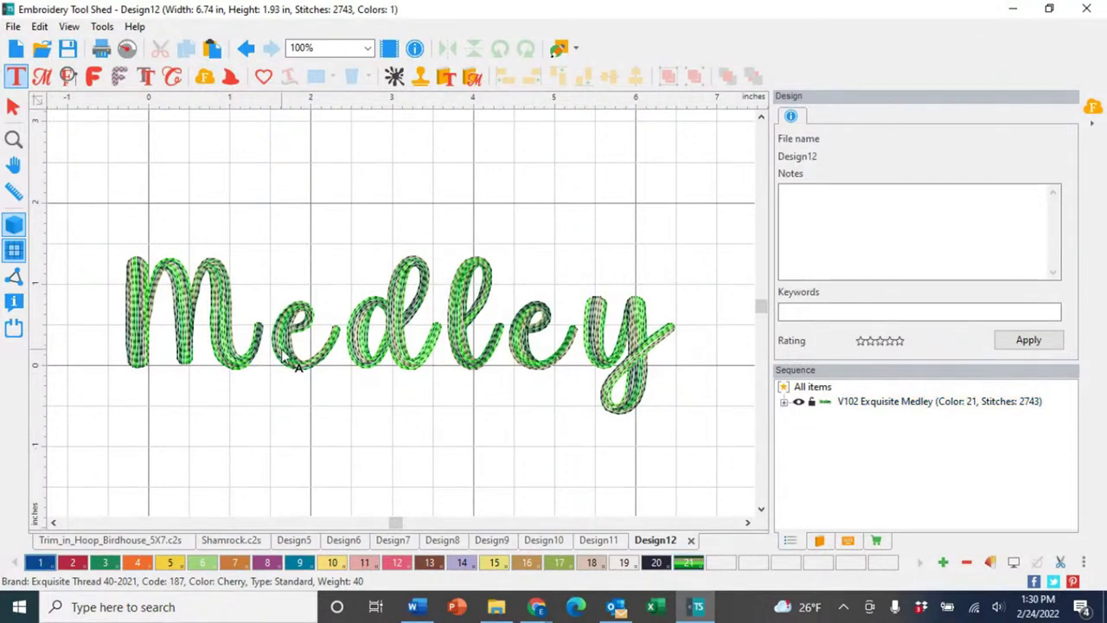
scroll(293, 355, "up", 3)
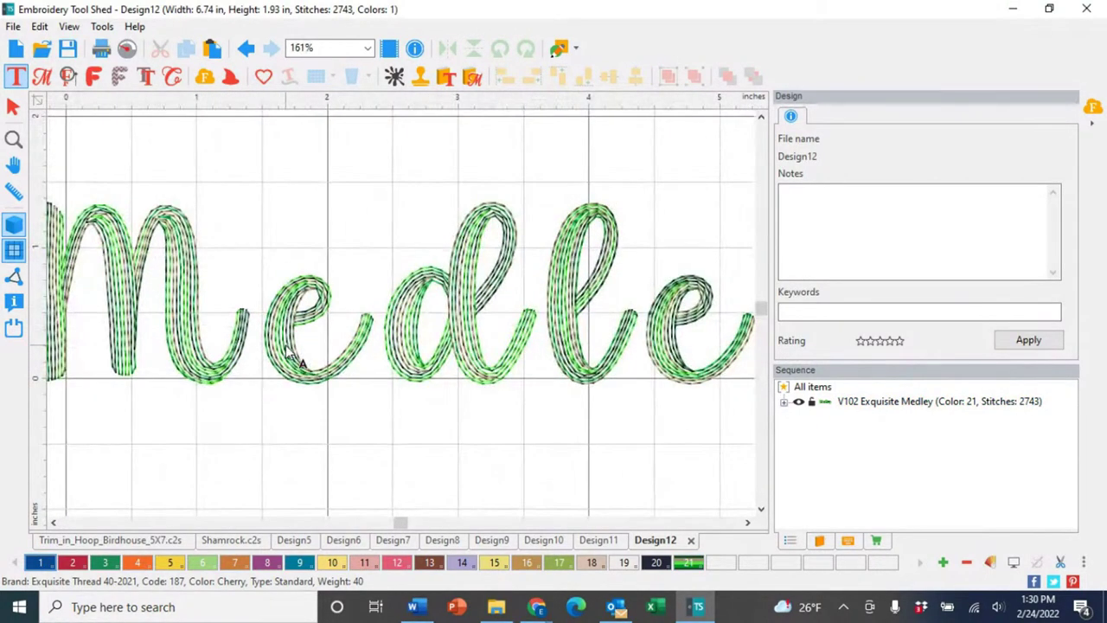
scroll(293, 355, "up", 1)
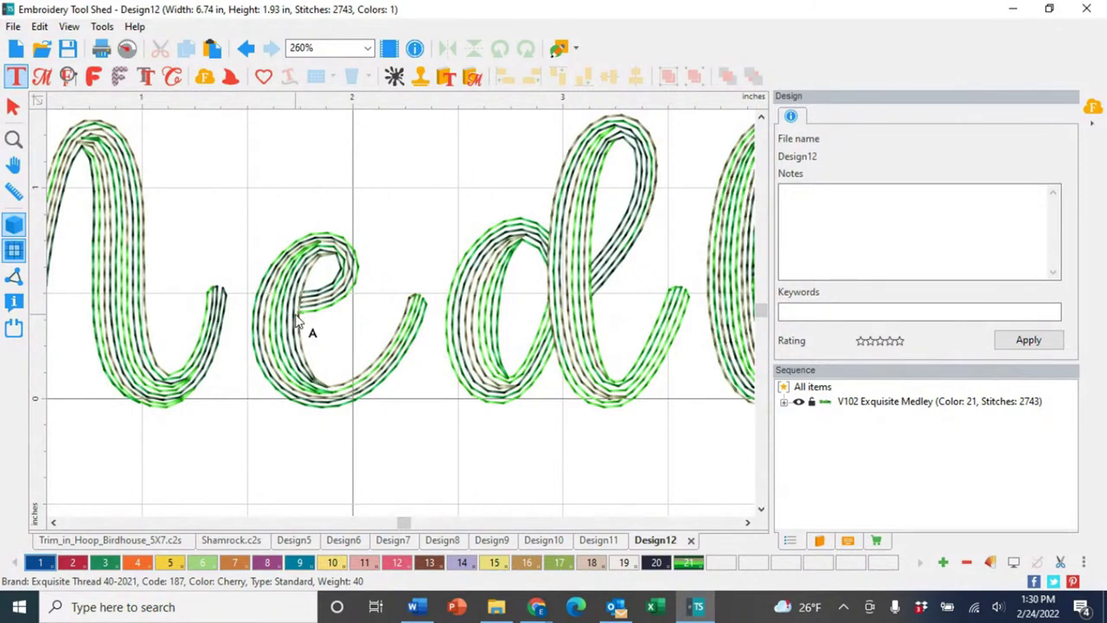
scroll(292, 318, "up", 1)
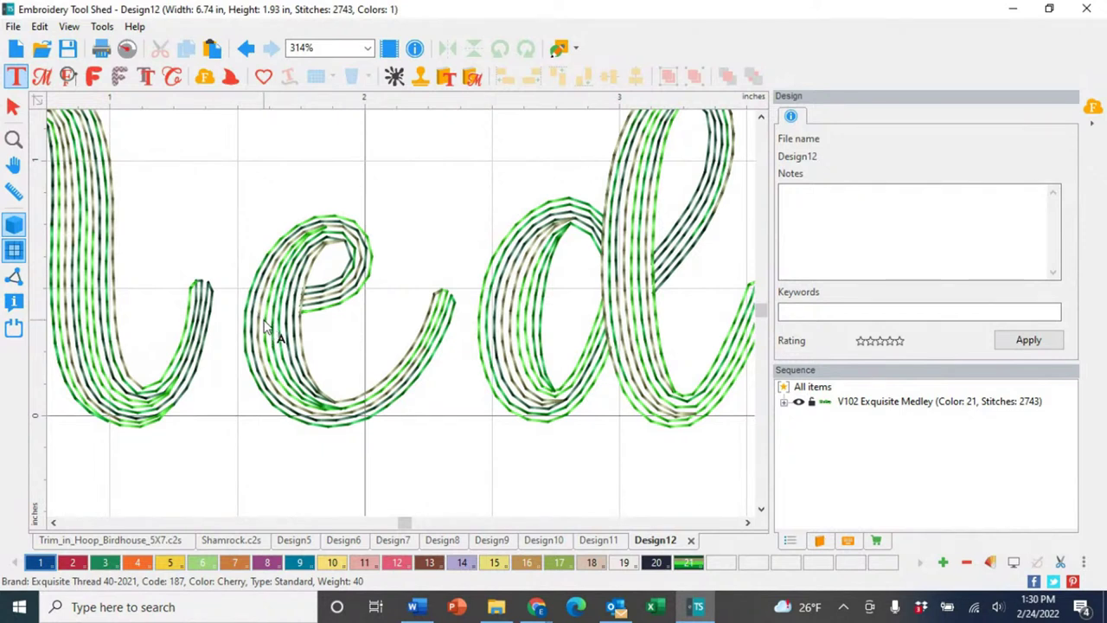
Preview the stitch-out of the lettering in the simulator up to about three quarters, and return to the Text tool
left_click(126, 49)
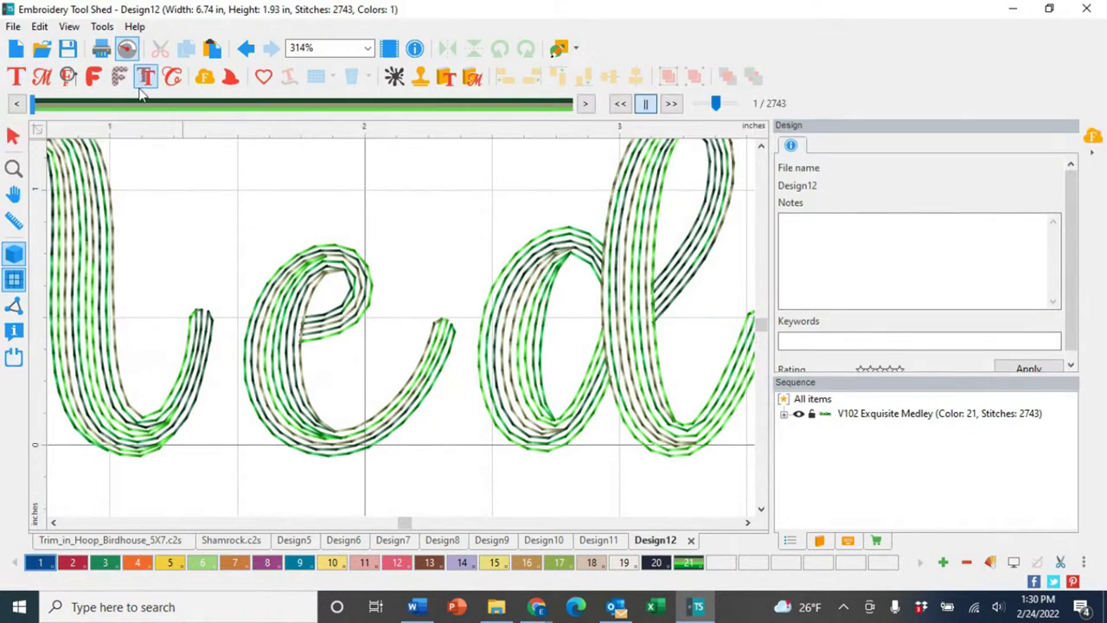
mouse_move(34, 106)
left_mouse_down()
mouse_move(307, 147)
mouse_move(444, 188)
left_mouse_up()
scroll(411, 301, "down", 4)
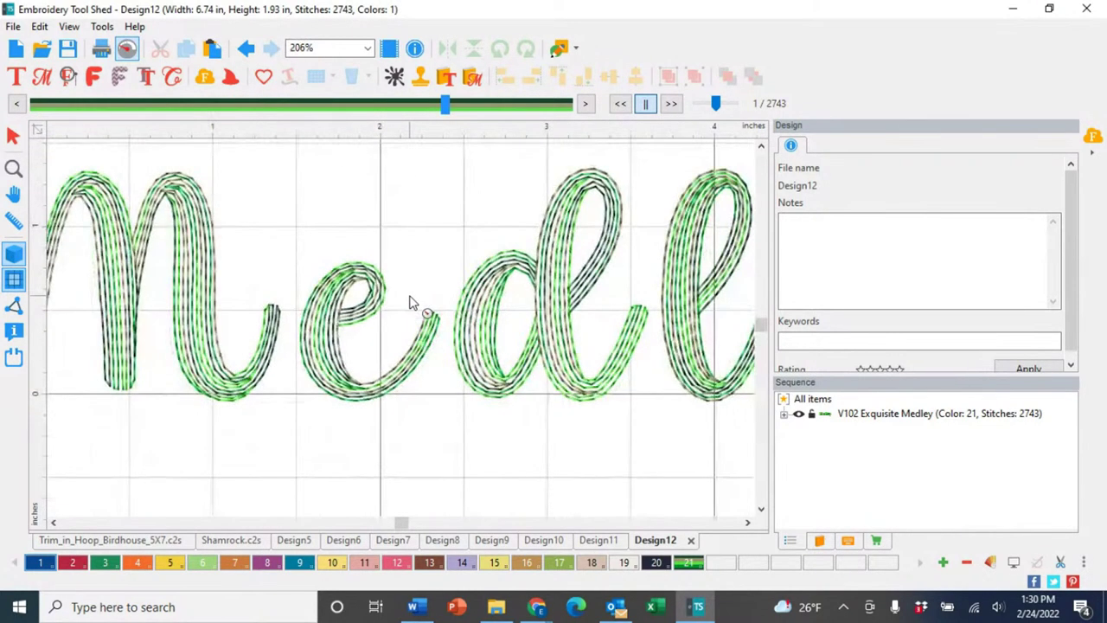
left_click(17, 78)
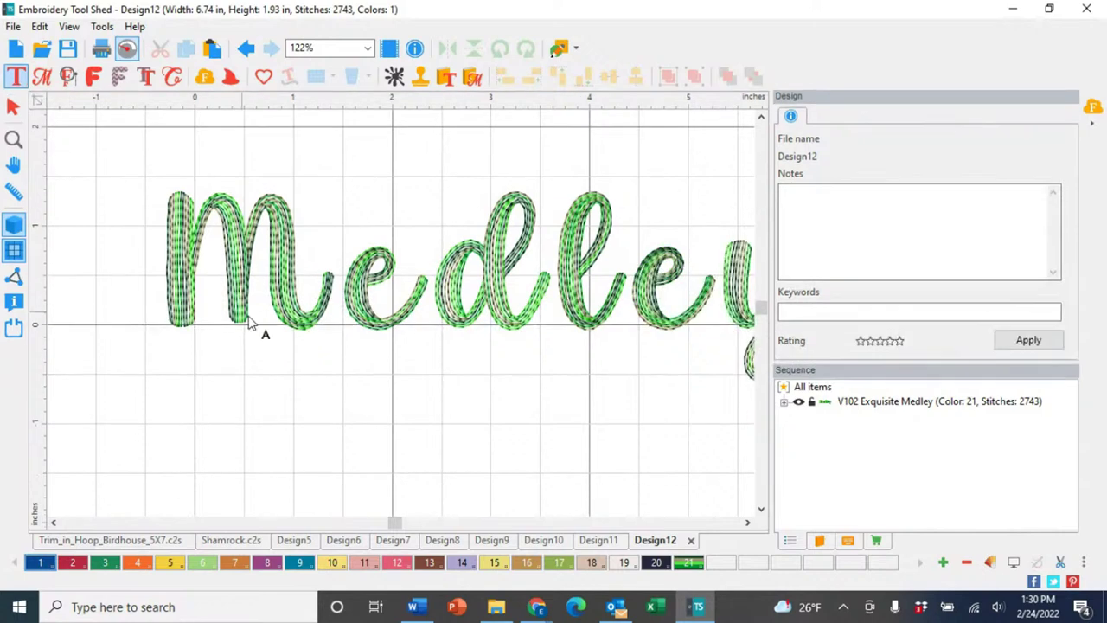
Tighten the Medley lettering by moving the first e, the d and the l each closer to the preceding letter
left_click(354, 298)
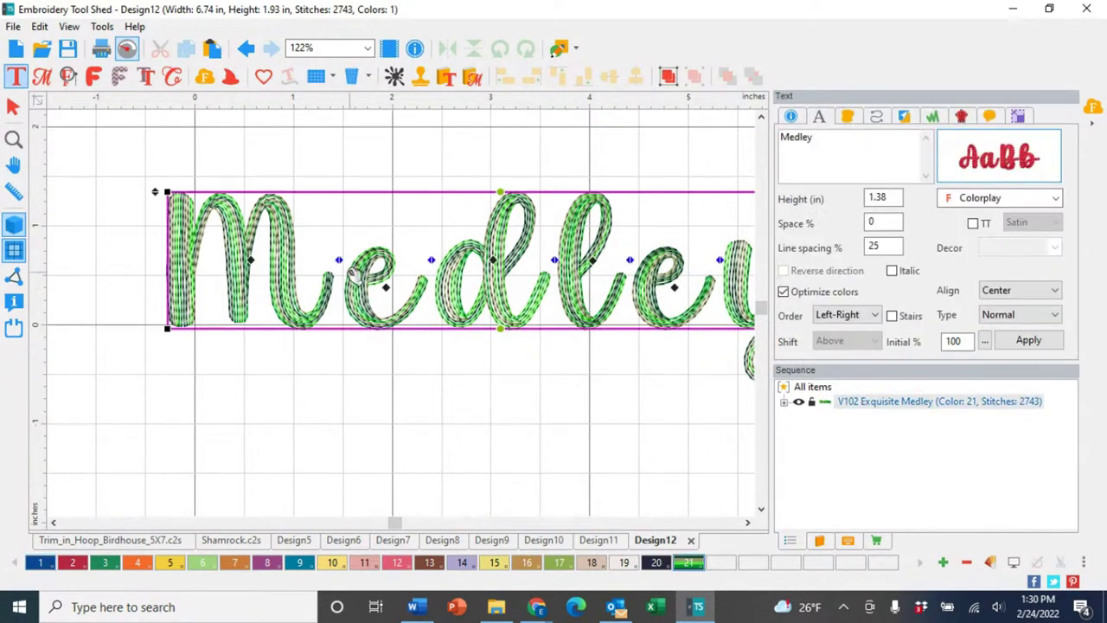
left_click_drag(342, 260, 337, 255)
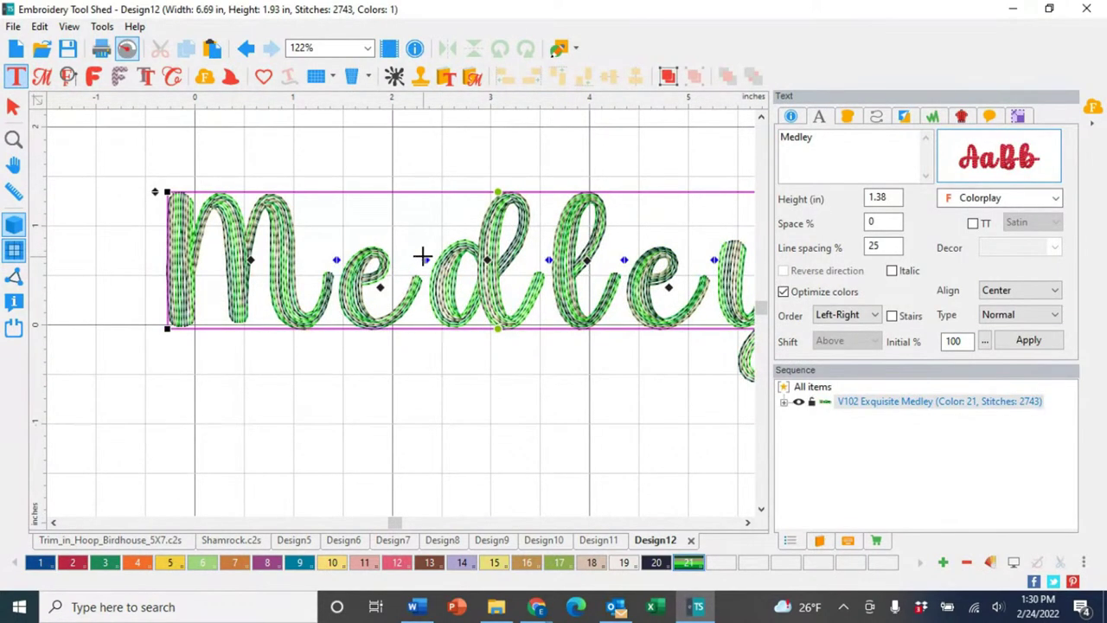
left_click_drag(424, 256, 419, 256)
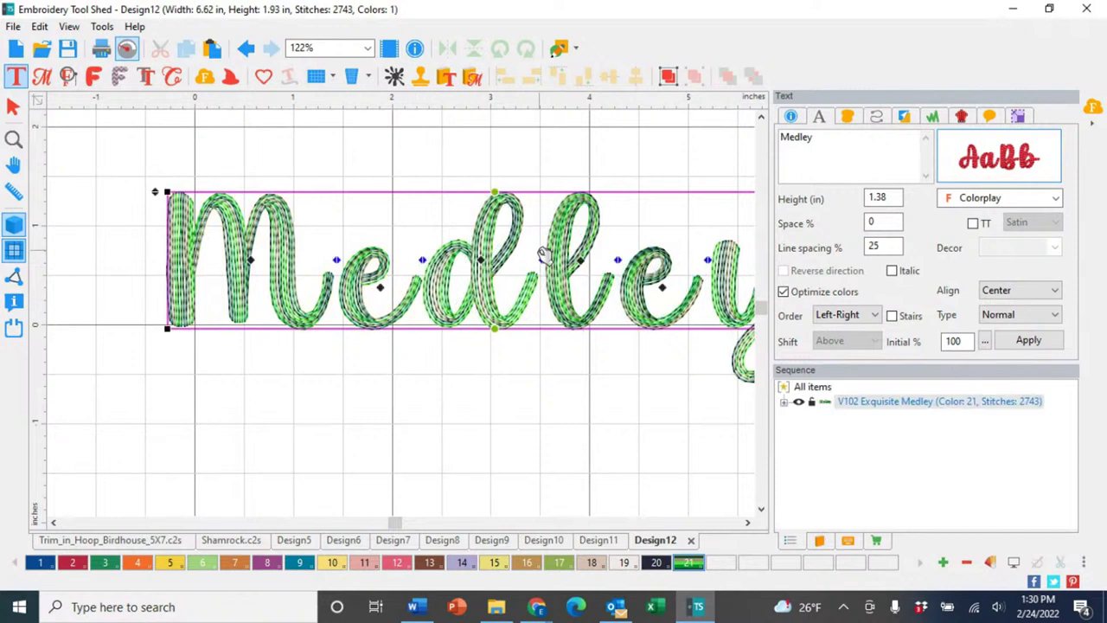
left_click_drag(536, 257, 531, 255)
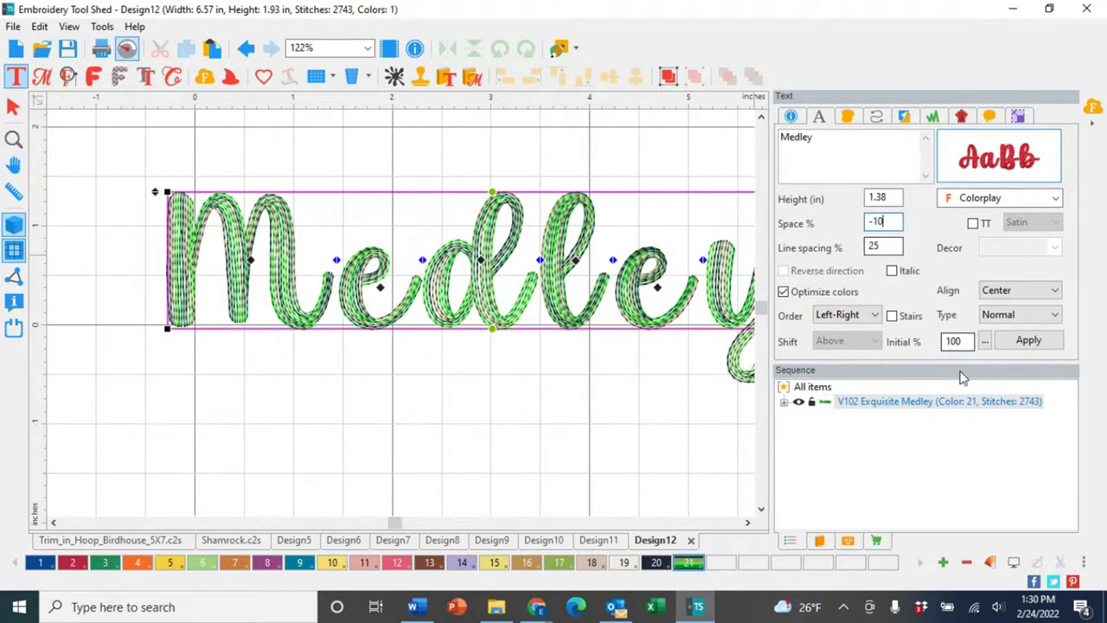
Set the Medley lettering's letter spacing to -10% and deselect the lettering
left_click(1005, 341)
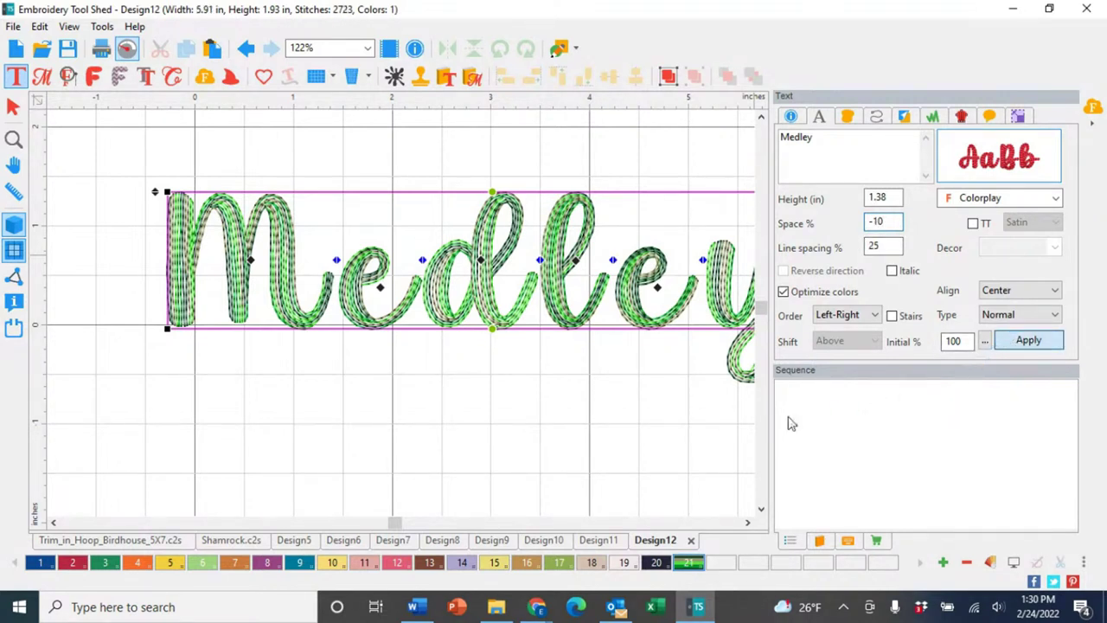
left_click(686, 563)
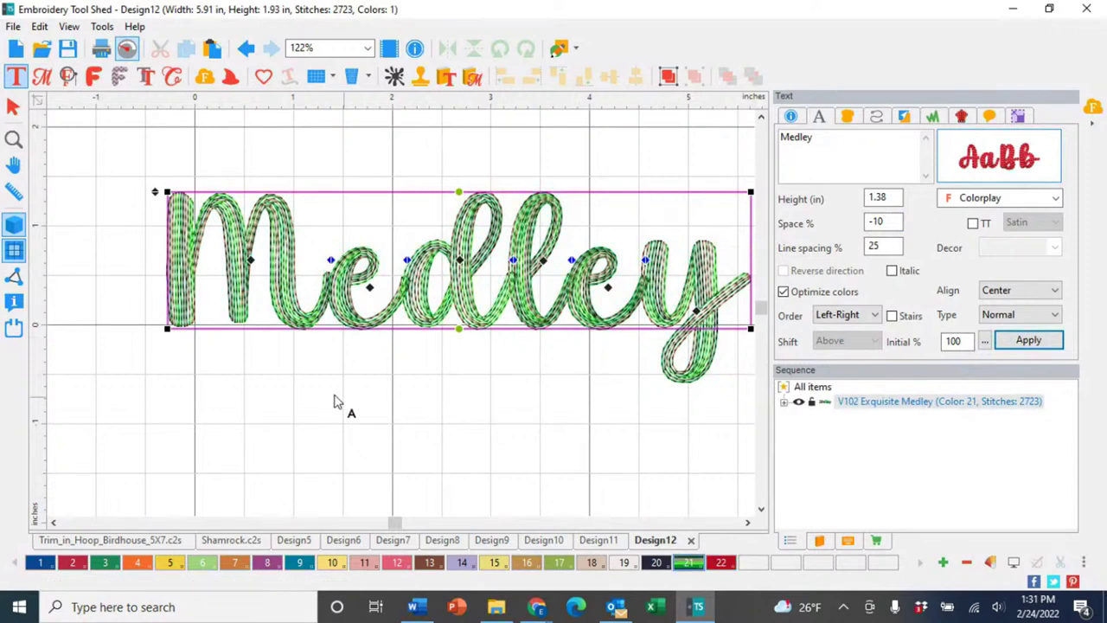
left_click(13, 107)
left_click(442, 459)
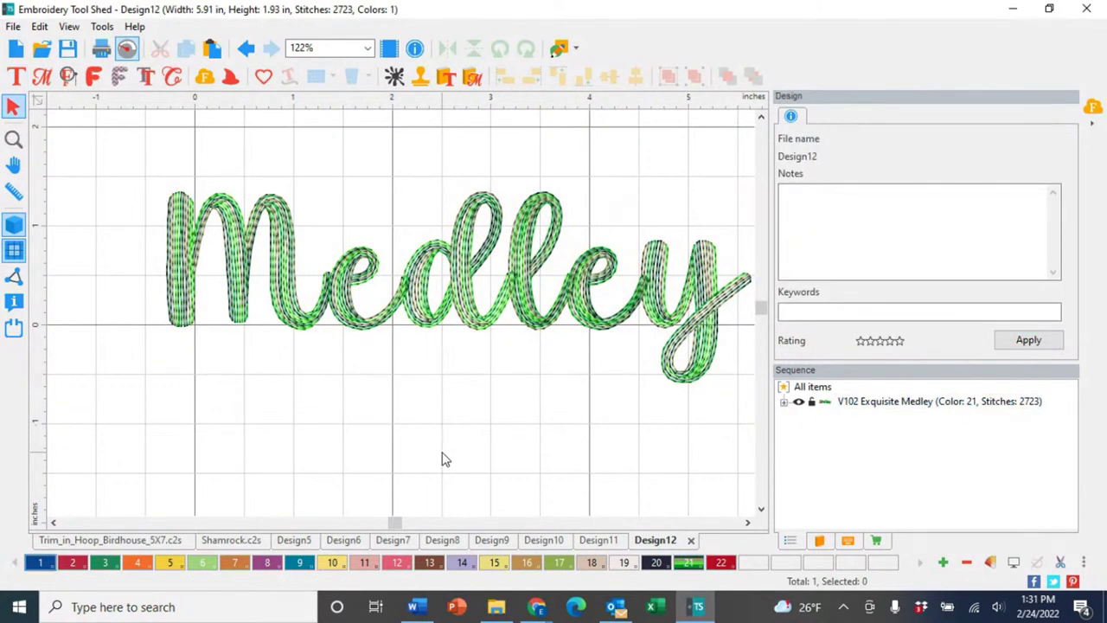
Delete the Medley lettering from the design
scroll(572, 363, "up", 3)
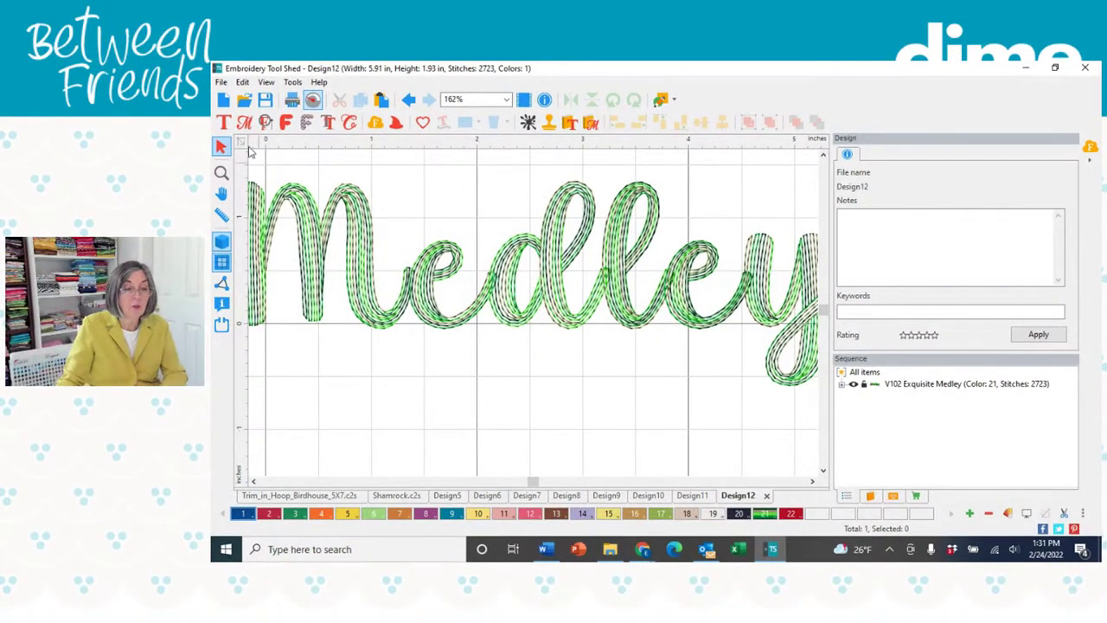
left_click(355, 244)
key("Delete")
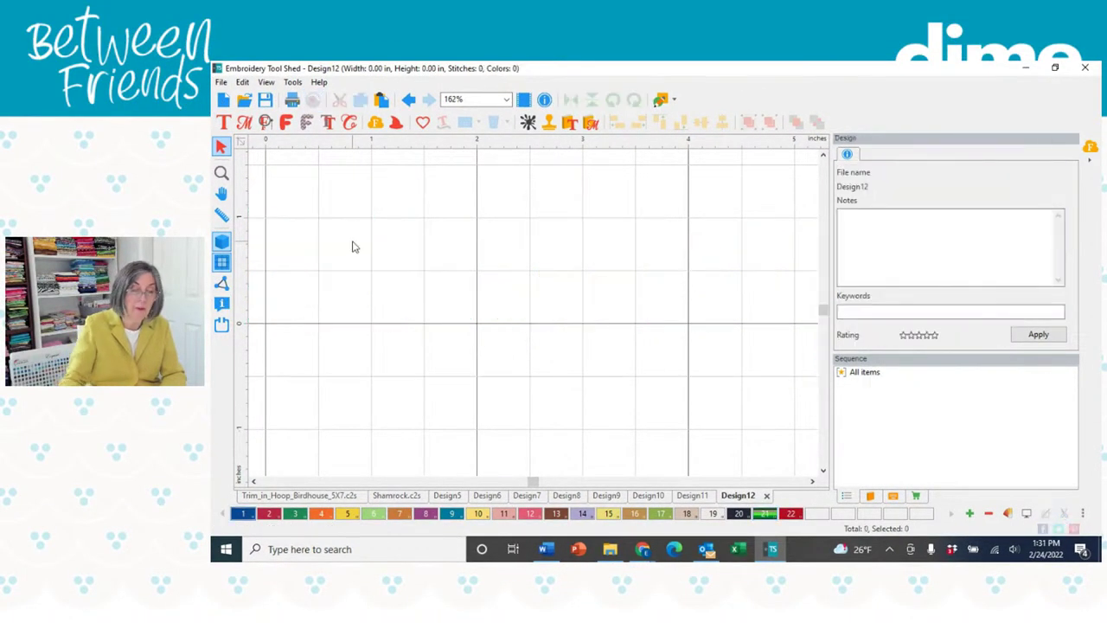
Add a letter A to the emptied design and set its font to Jumbo Ritz
left_click(223, 125)
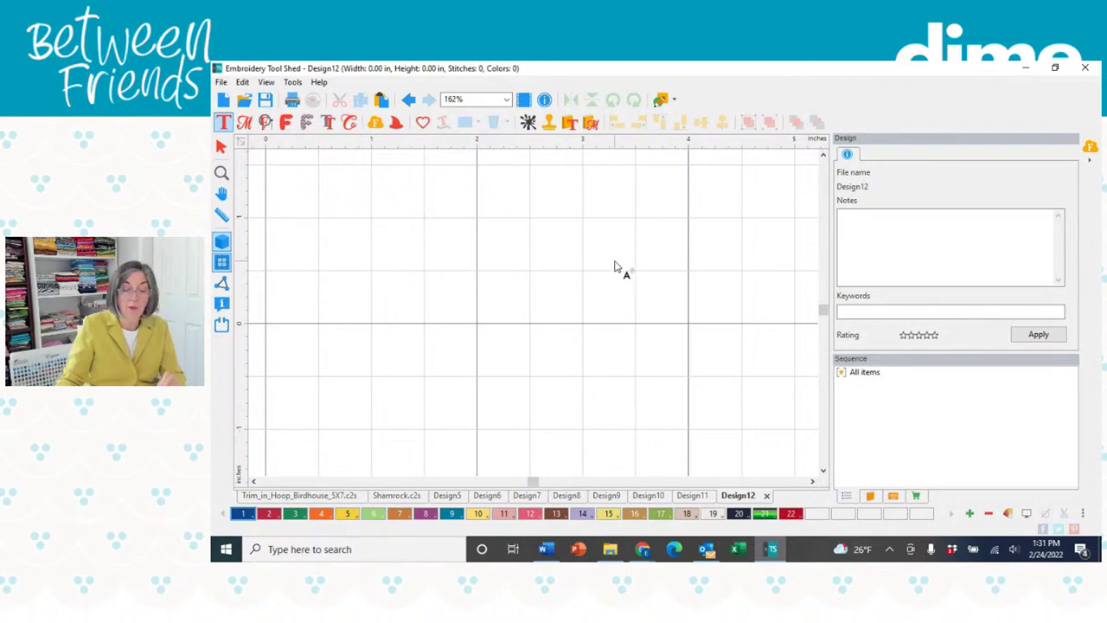
left_click(635, 317)
left_click(1012, 197)
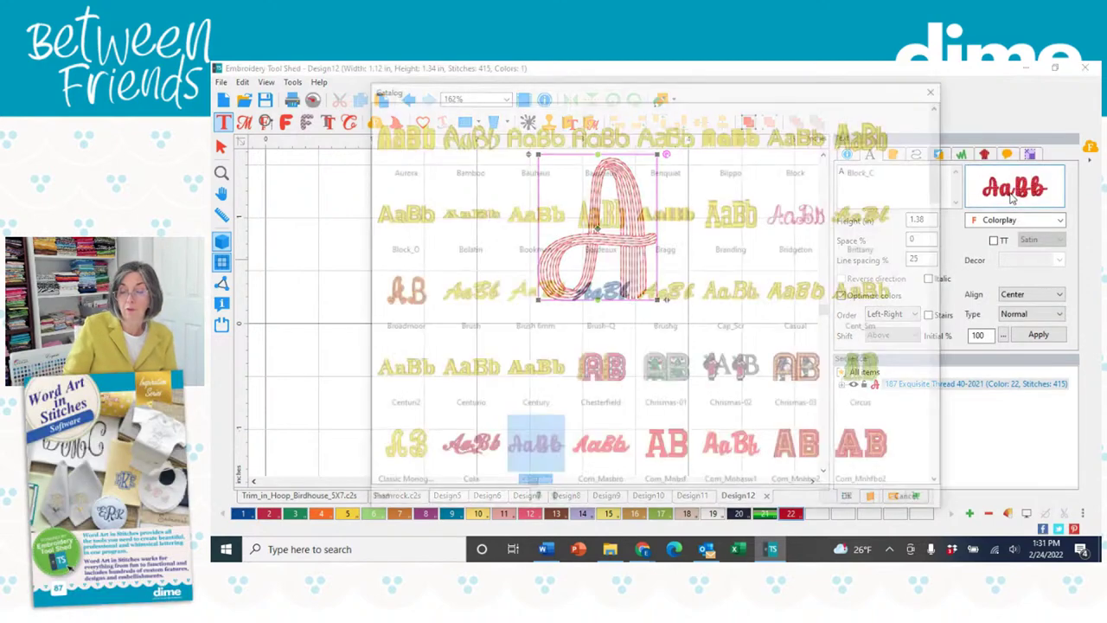
scroll(788, 313, "down", 4)
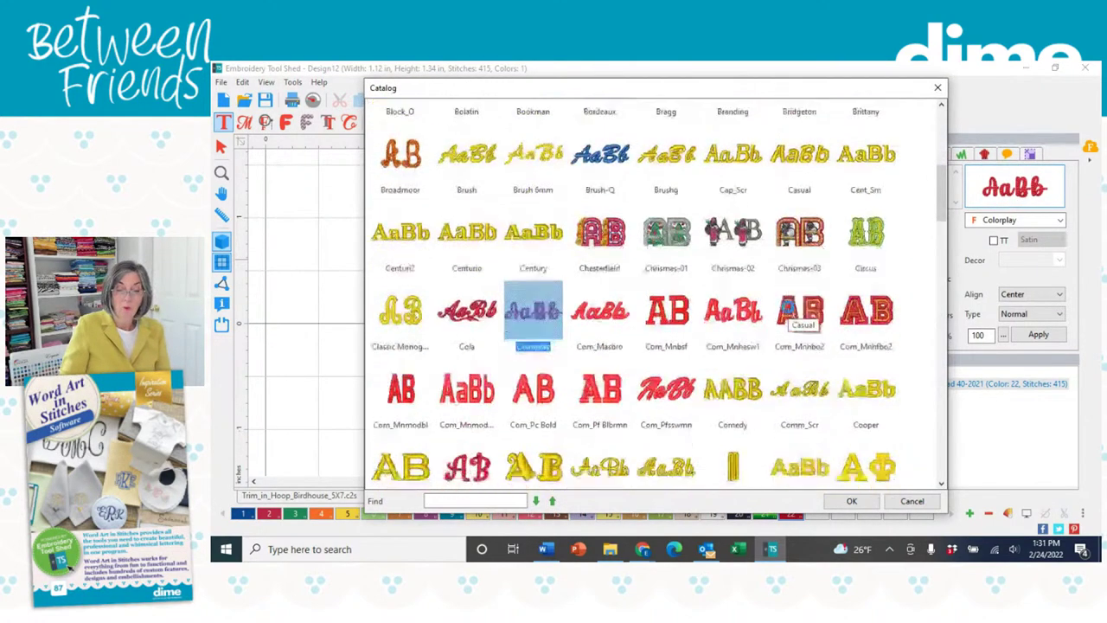
scroll(789, 313, "down", 3)
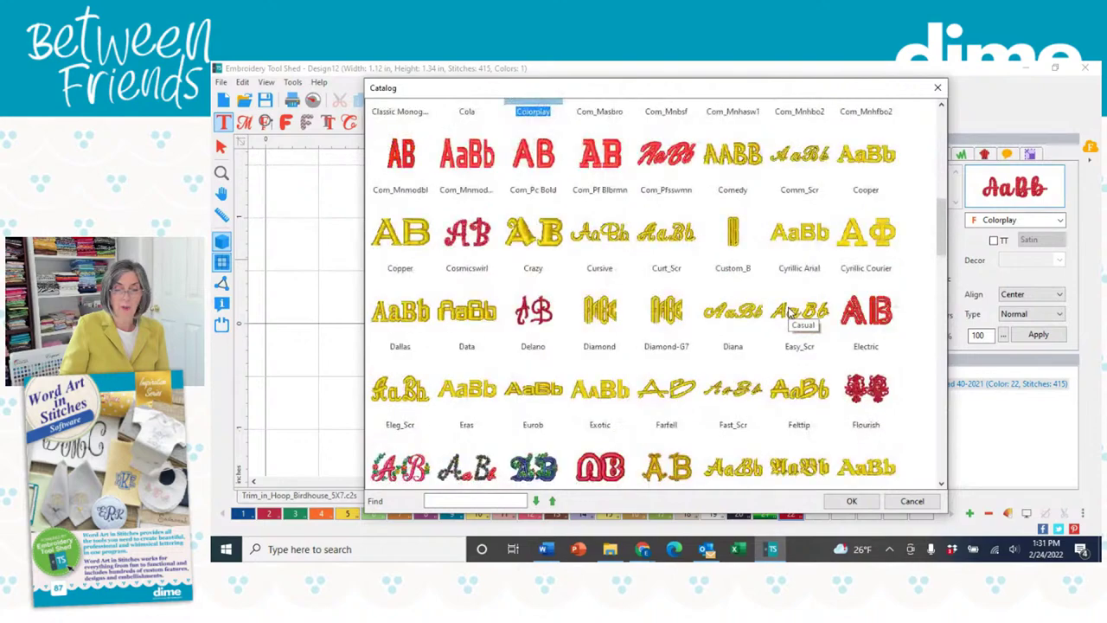
scroll(788, 313, "down", 1)
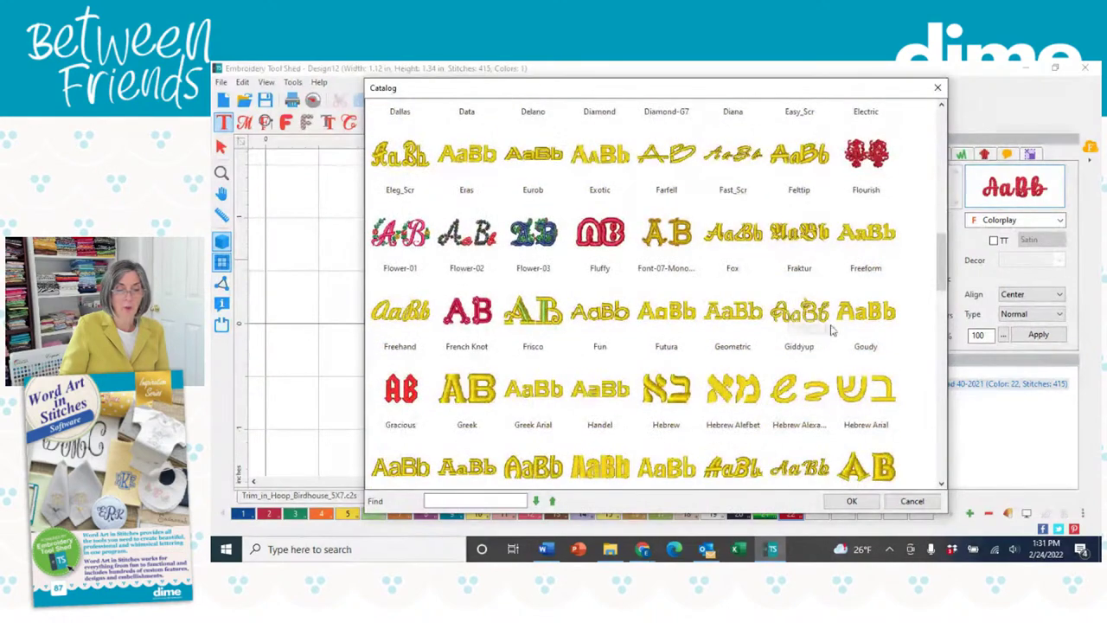
left_click_drag(945, 259, 945, 277)
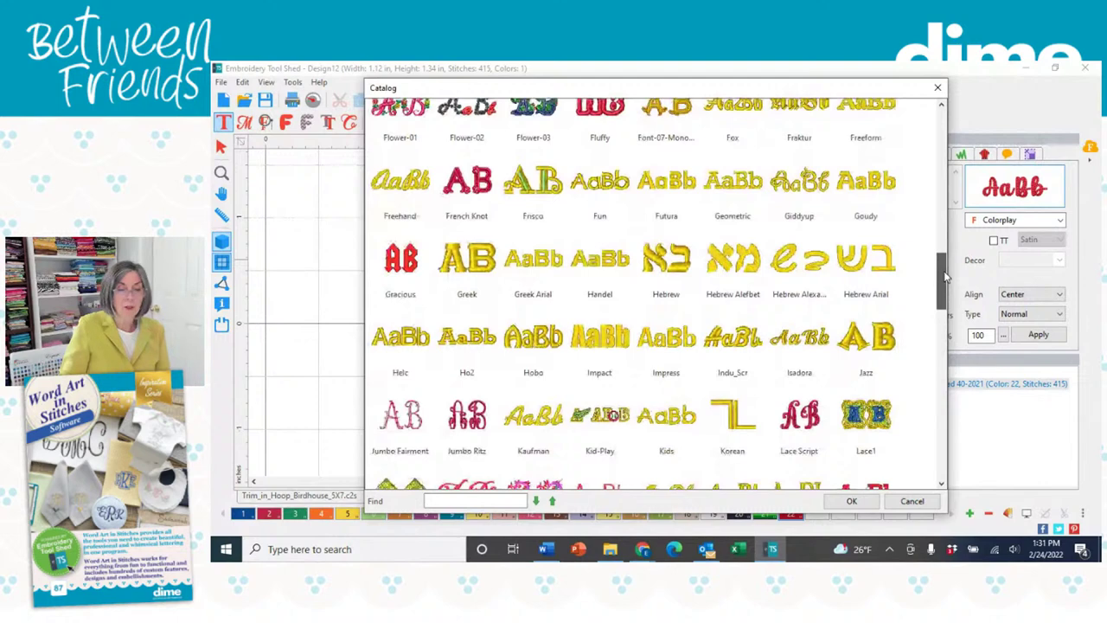
left_click_drag(945, 277, 945, 307)
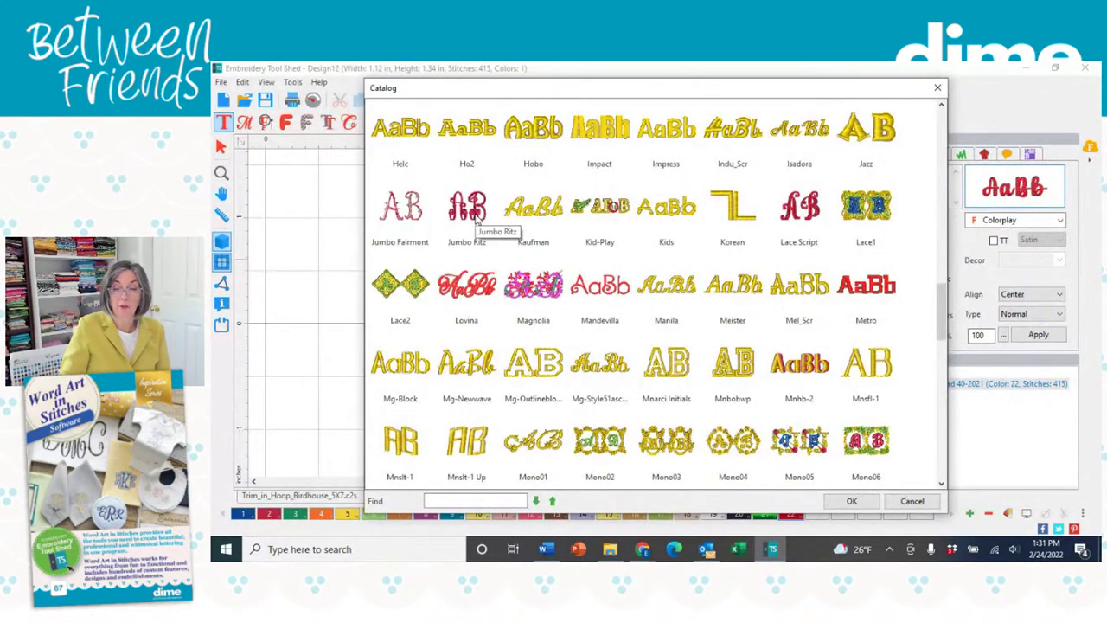
left_click(414, 245)
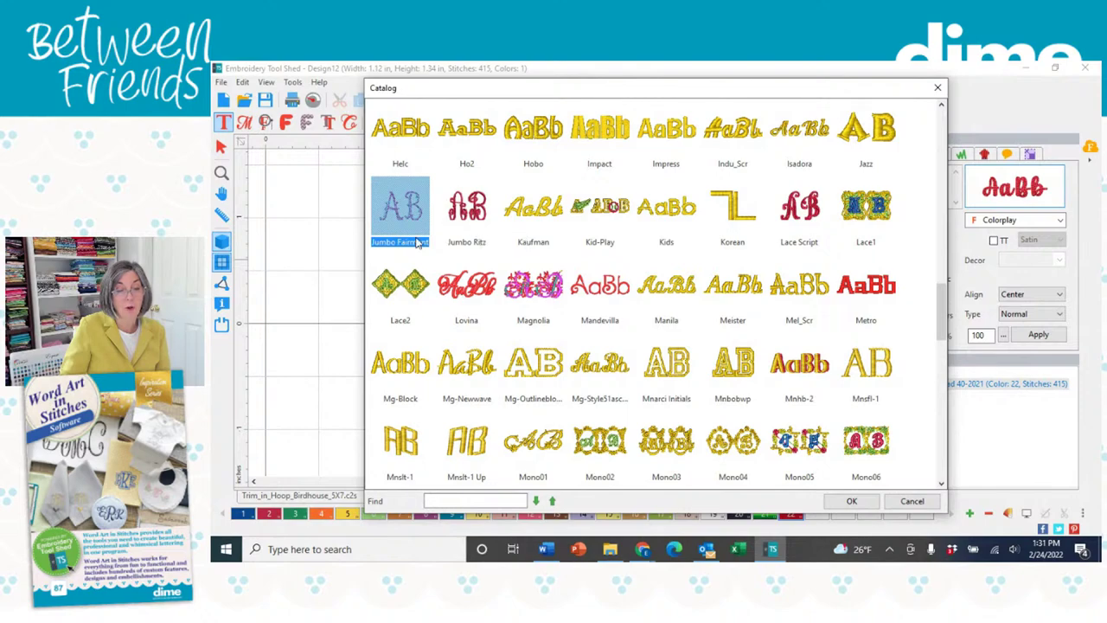
left_click(475, 229)
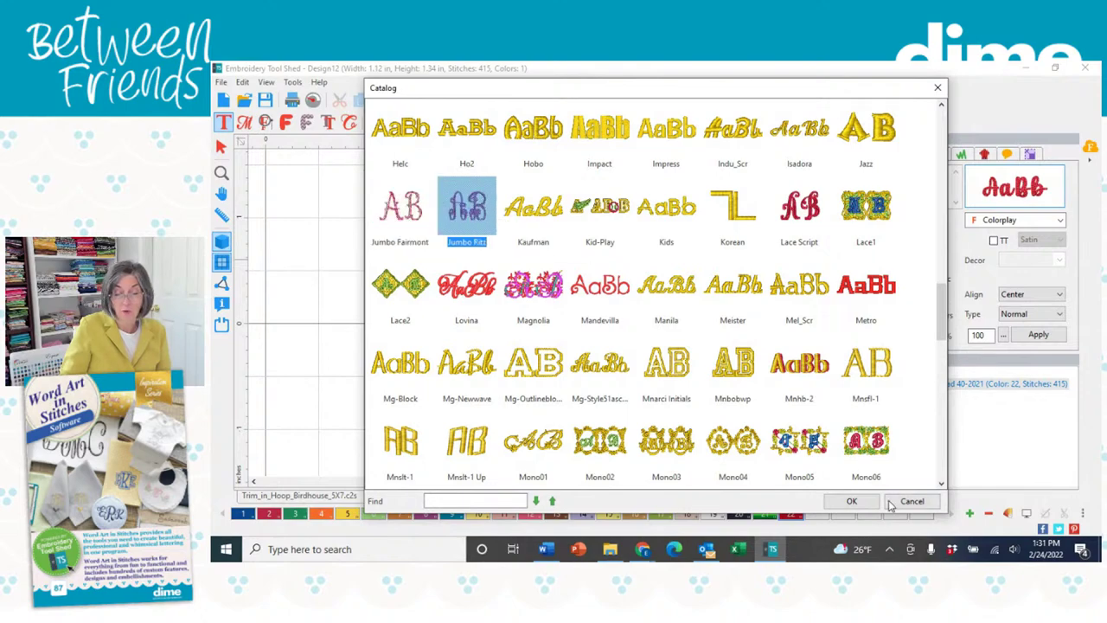
left_click(845, 501)
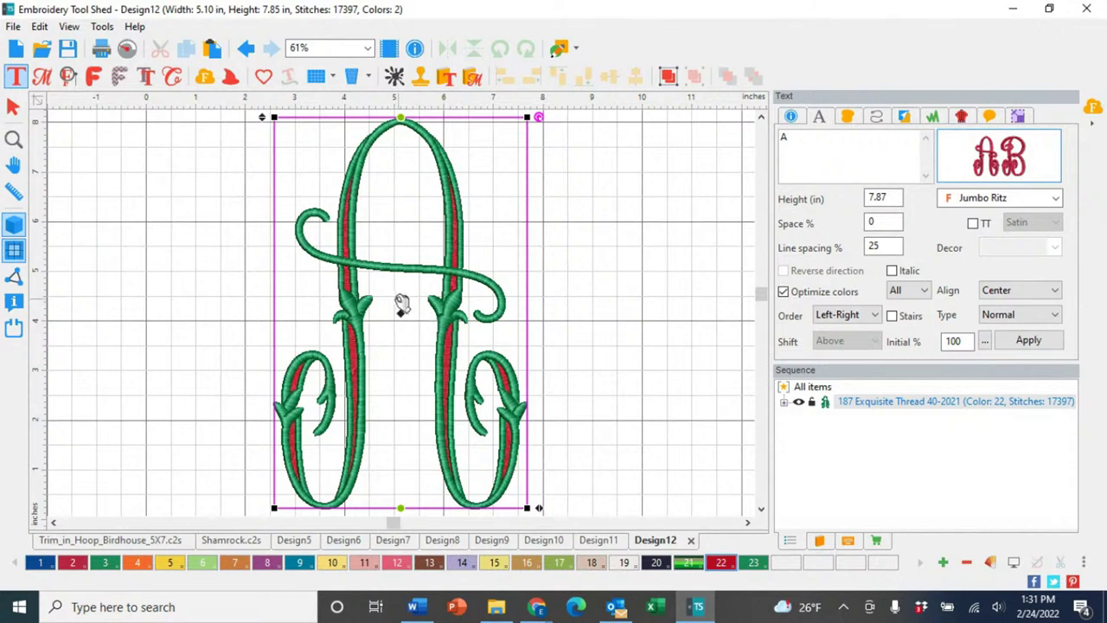
Inspect the Jumbo Ritz stitching, change the letter A's font to Jumbo Fairmont, and deselect it
scroll(373, 288, "up", 5)
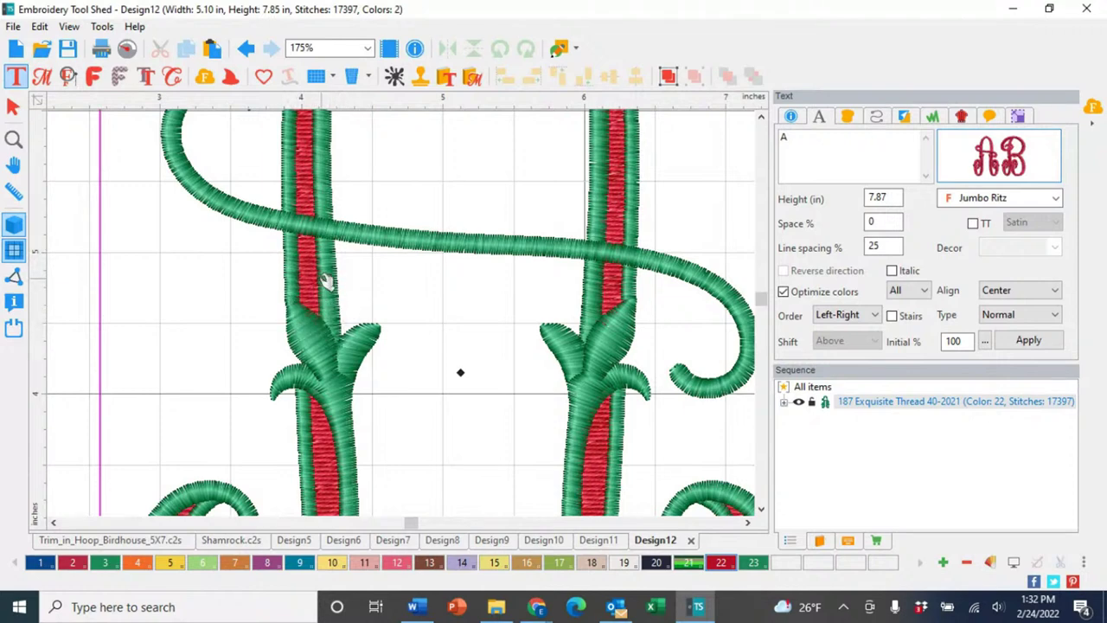
scroll(327, 301, "down", 5)
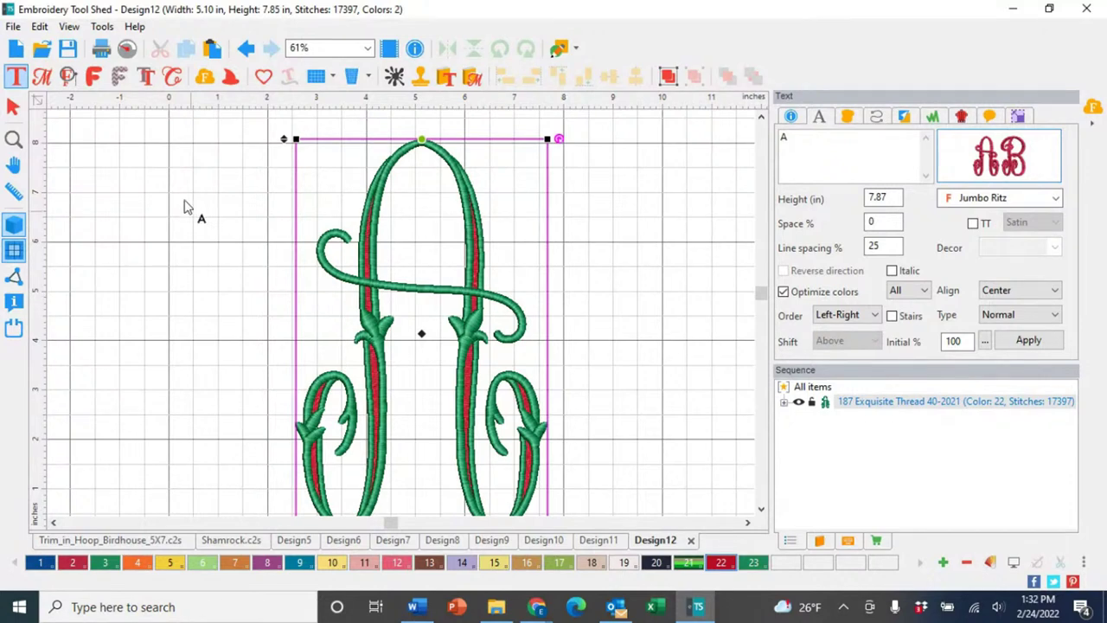
left_click(990, 177)
left_click(237, 491)
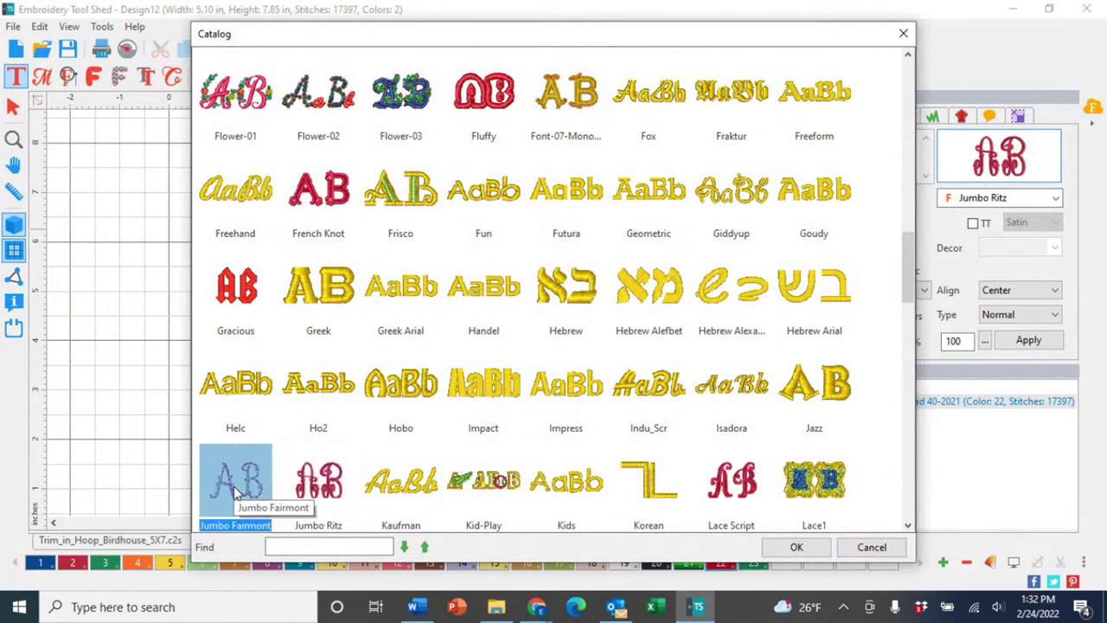
left_click(796, 547)
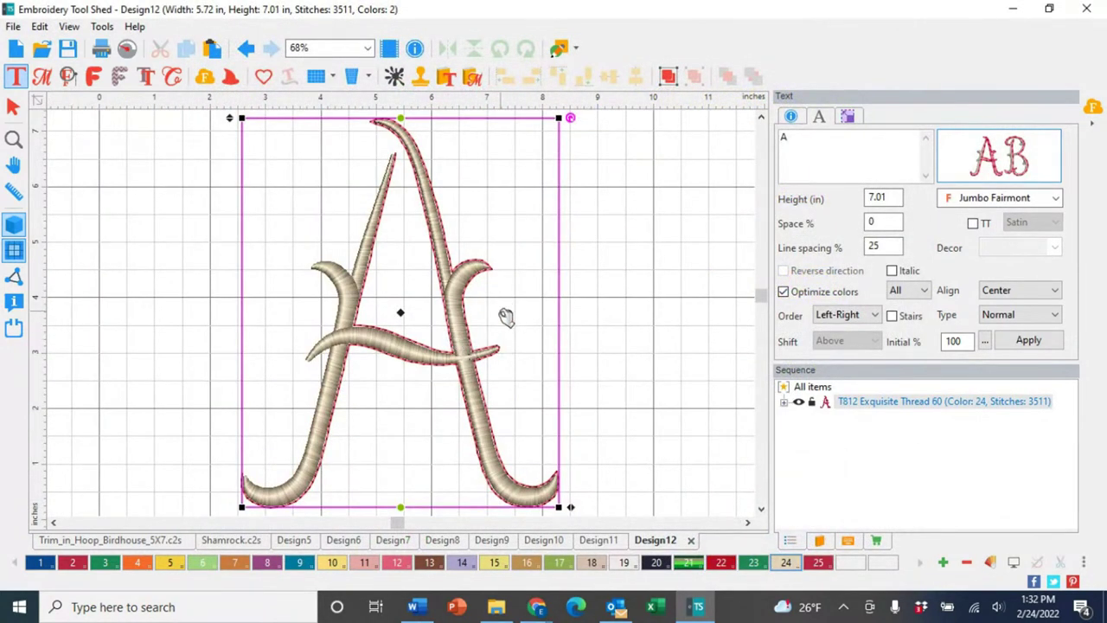
scroll(506, 318, "up", 3)
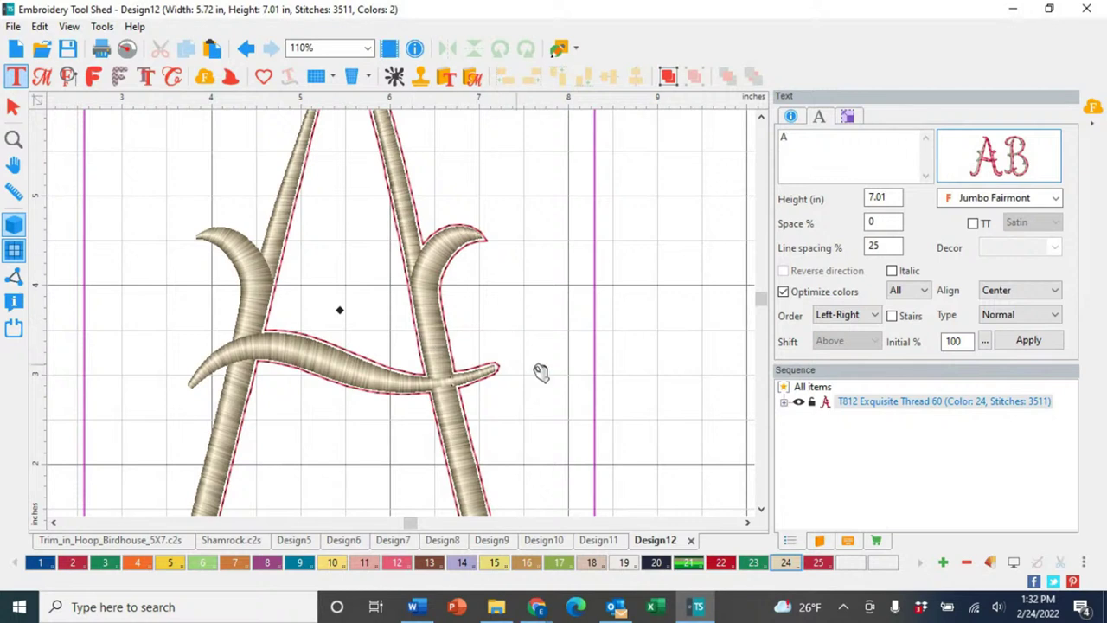
left_click(632, 372)
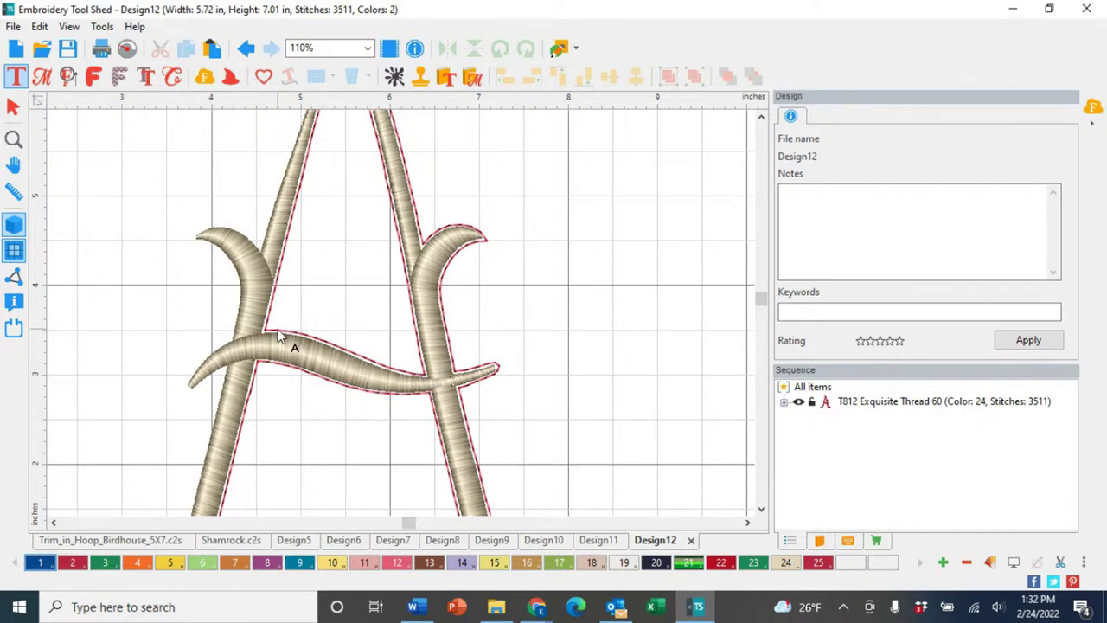
scroll(279, 337, "down", 2)
scroll(278, 337, "down", 1)
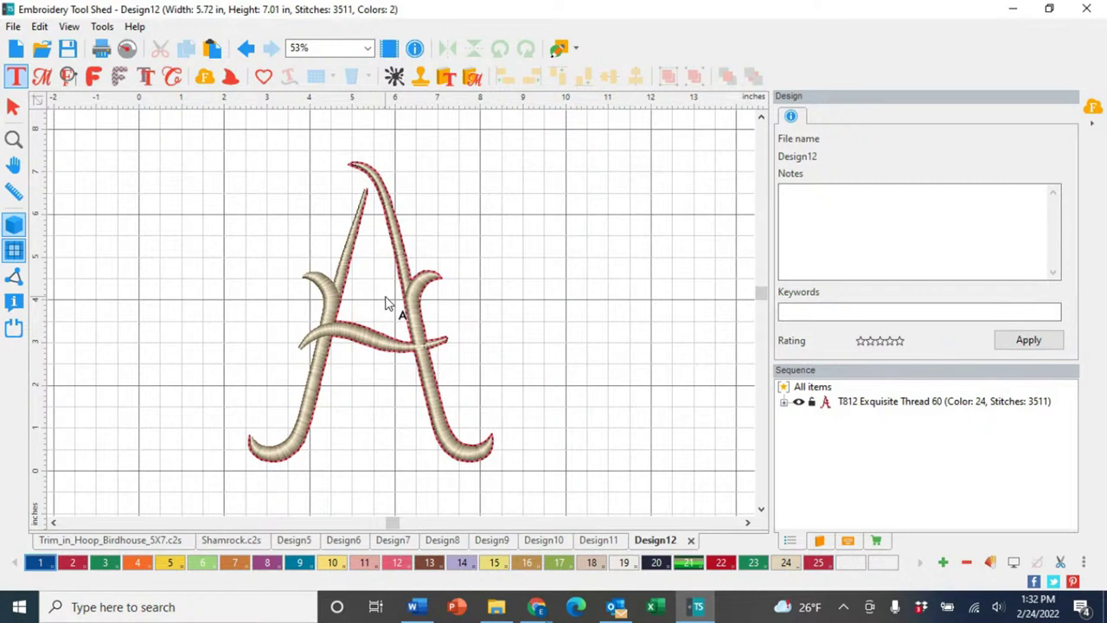
scroll(387, 307, "up", 1)
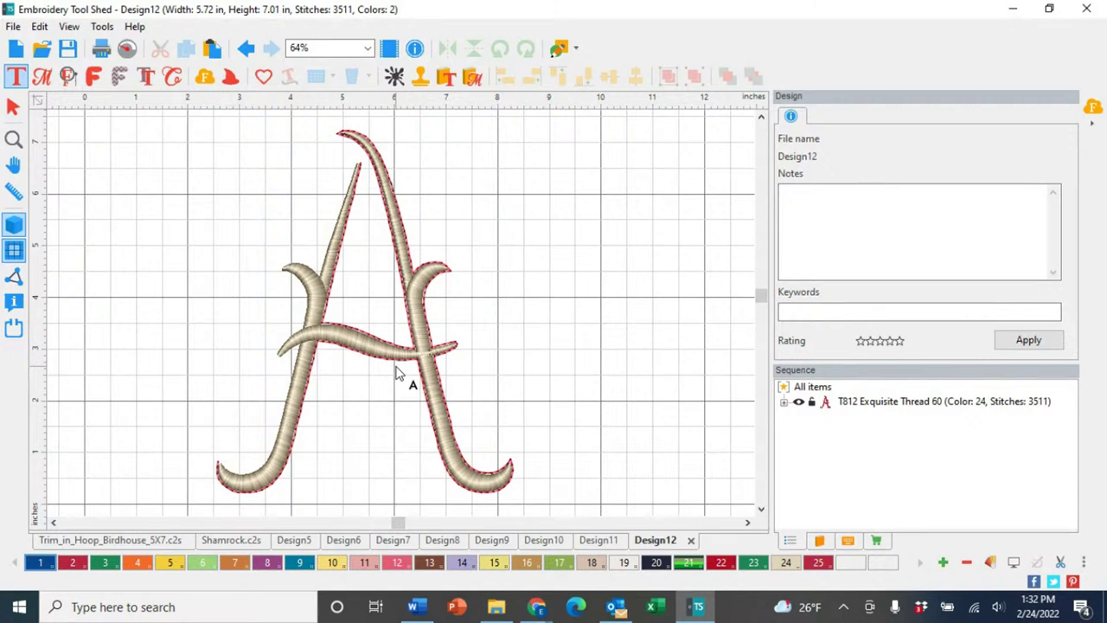
Create a new design and add a letter A in the Mylar Serf font
left_click(16, 50)
left_click(15, 76)
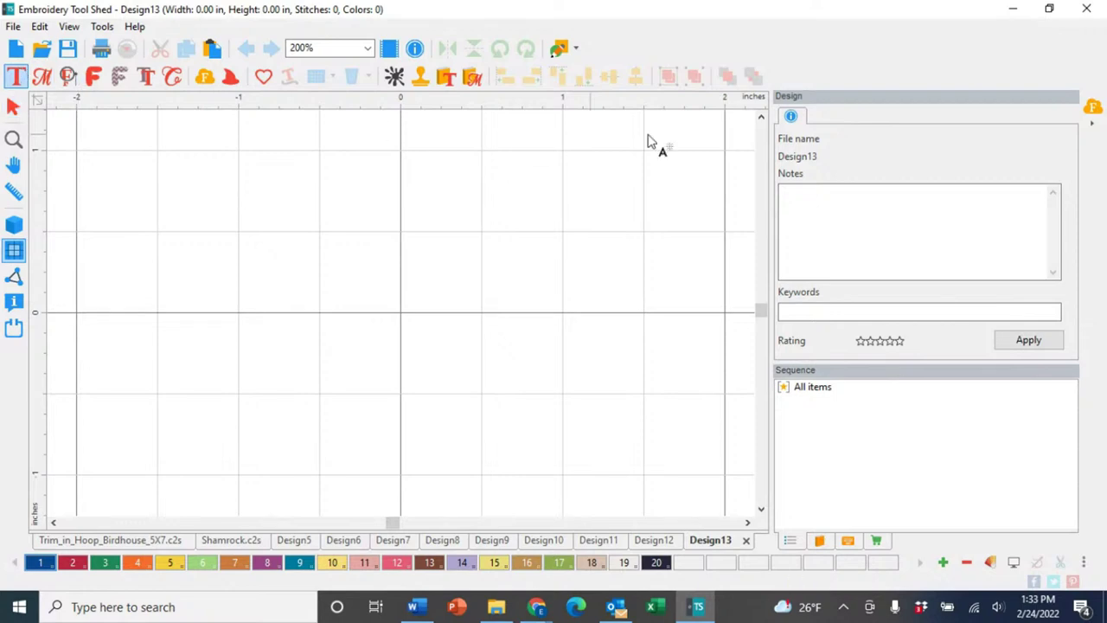
left_click(426, 279)
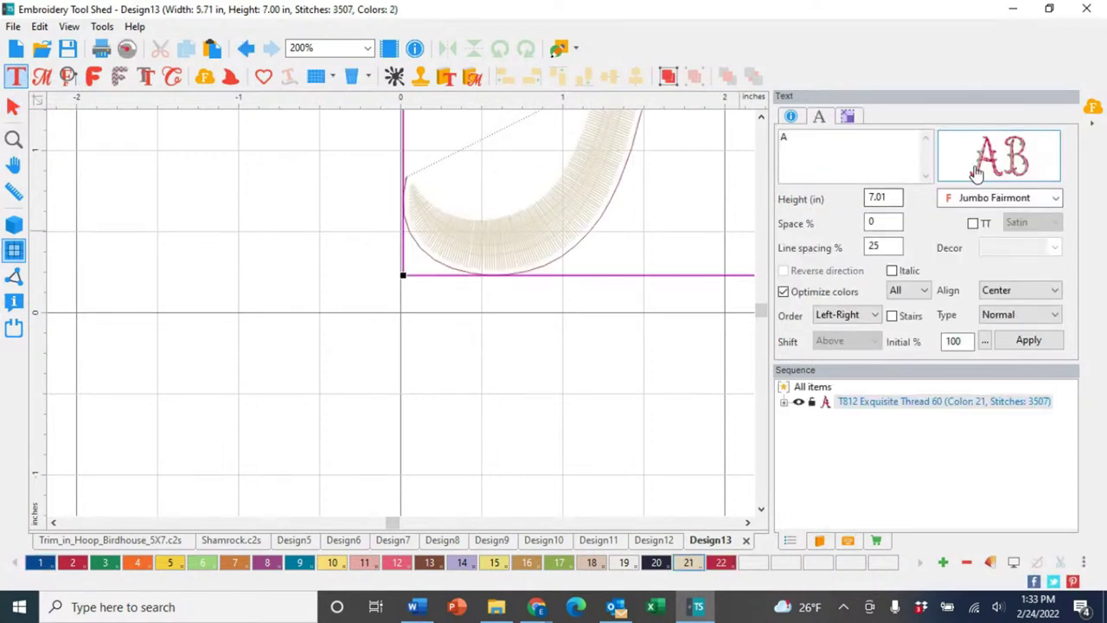
scroll(683, 393, "down", 5)
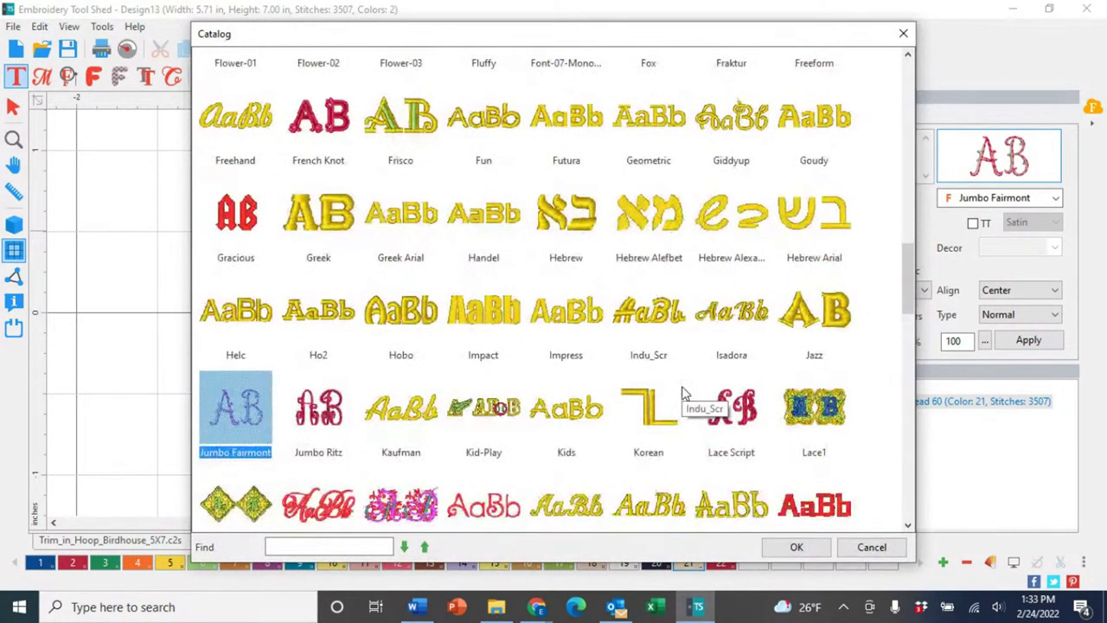
scroll(681, 393, "down", 6)
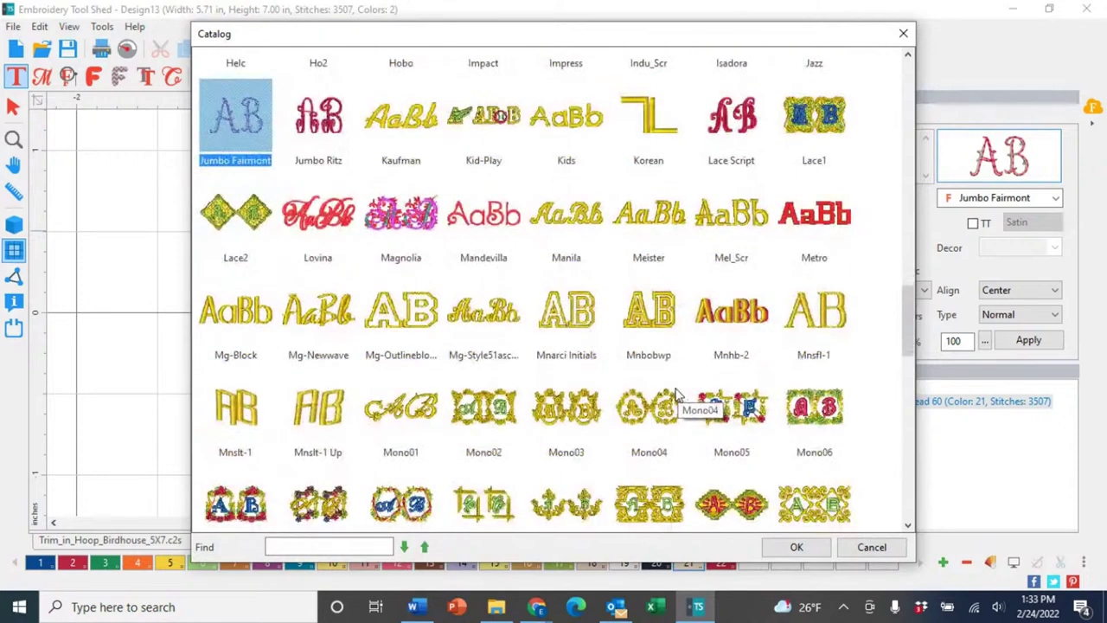
scroll(680, 395, "down", 3)
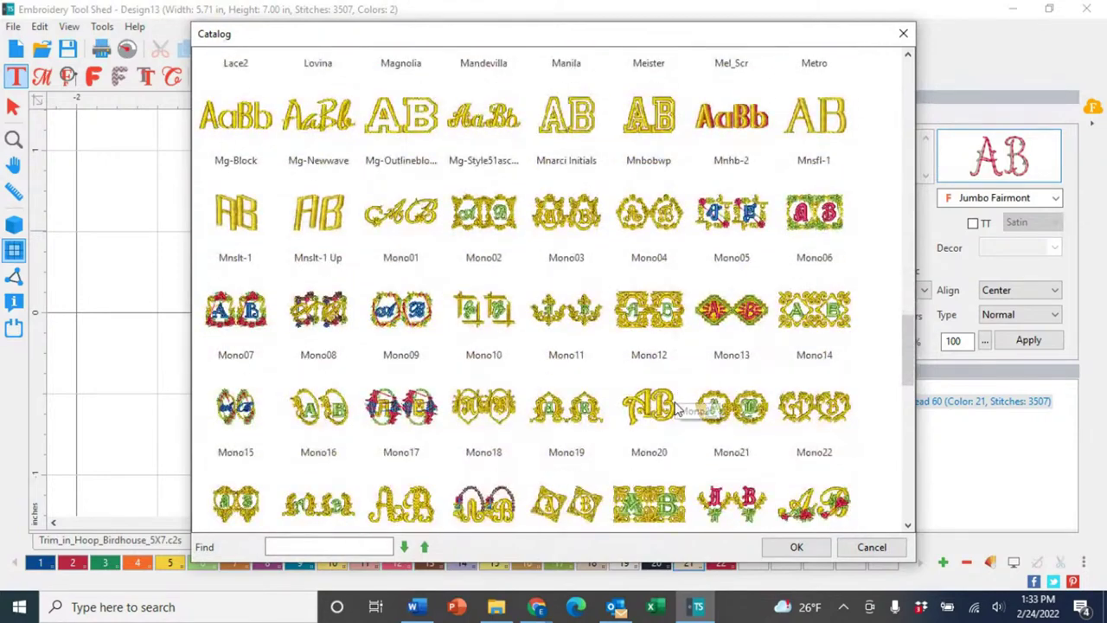
scroll(678, 402, "down", 5)
scroll(676, 408, "down", 6)
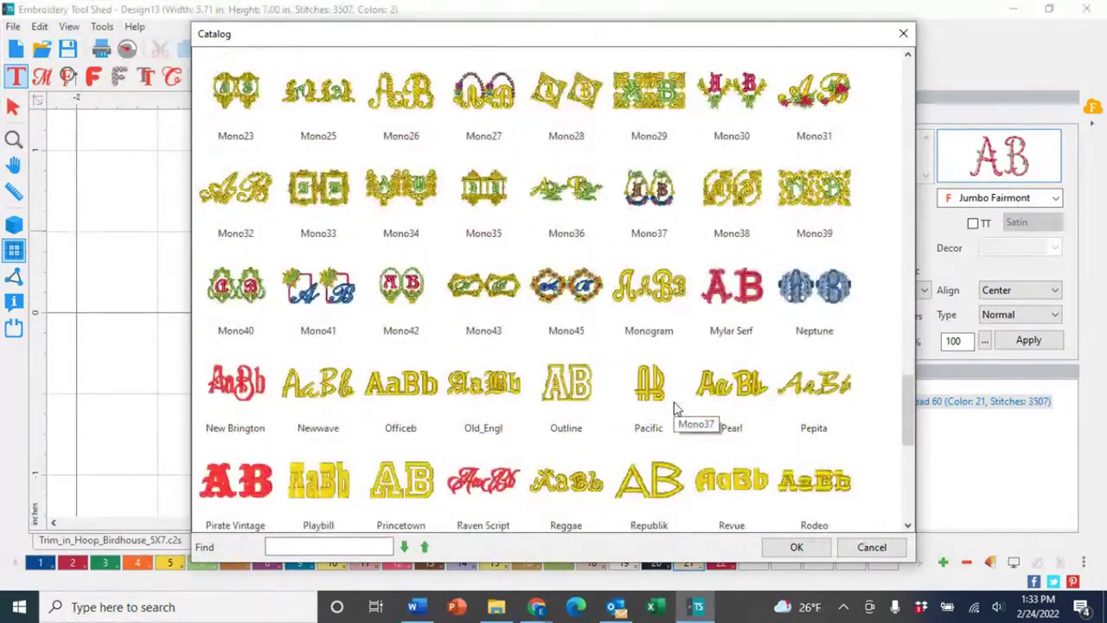
left_click(758, 293)
left_click(774, 547)
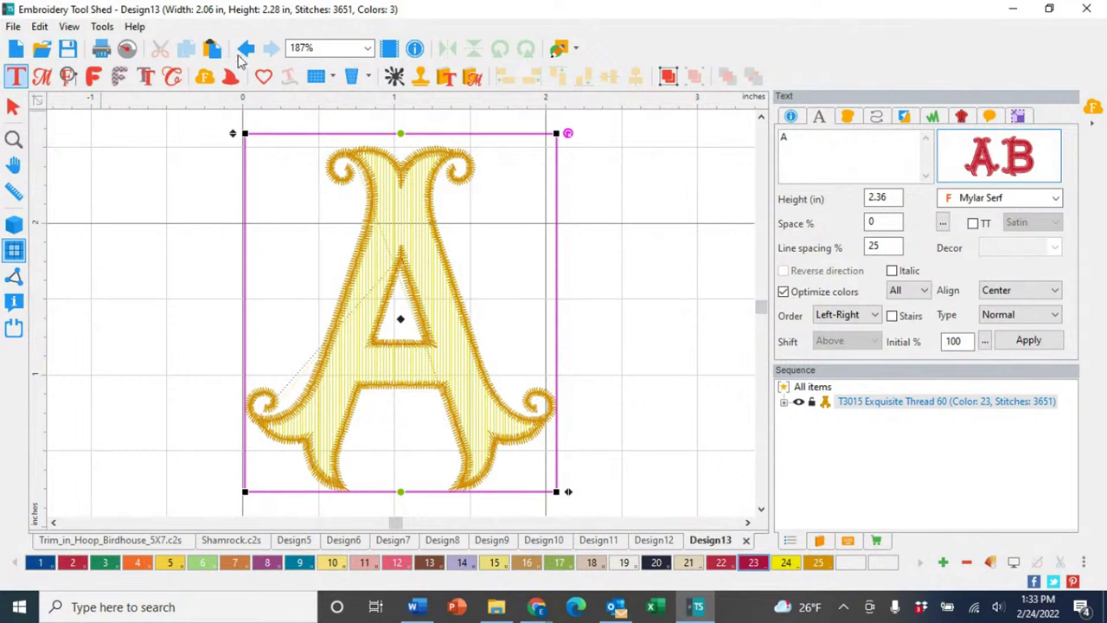
Simulate the Mylar Serf letter A's stitch-out through its outline, fill and border stages, and return to editing
left_click(127, 49)
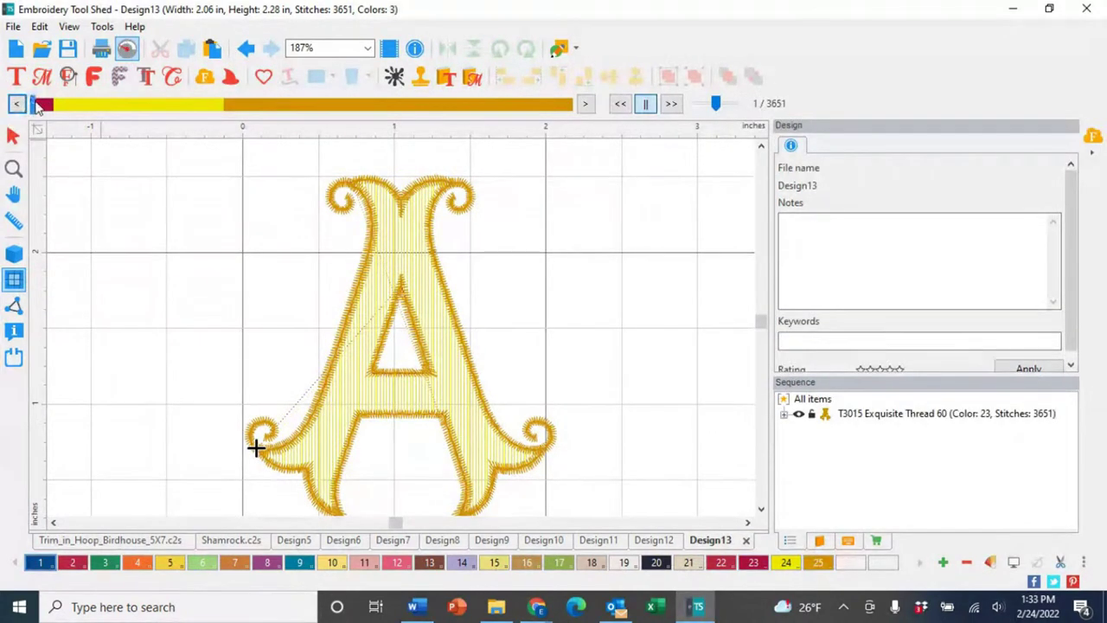
left_click(38, 104)
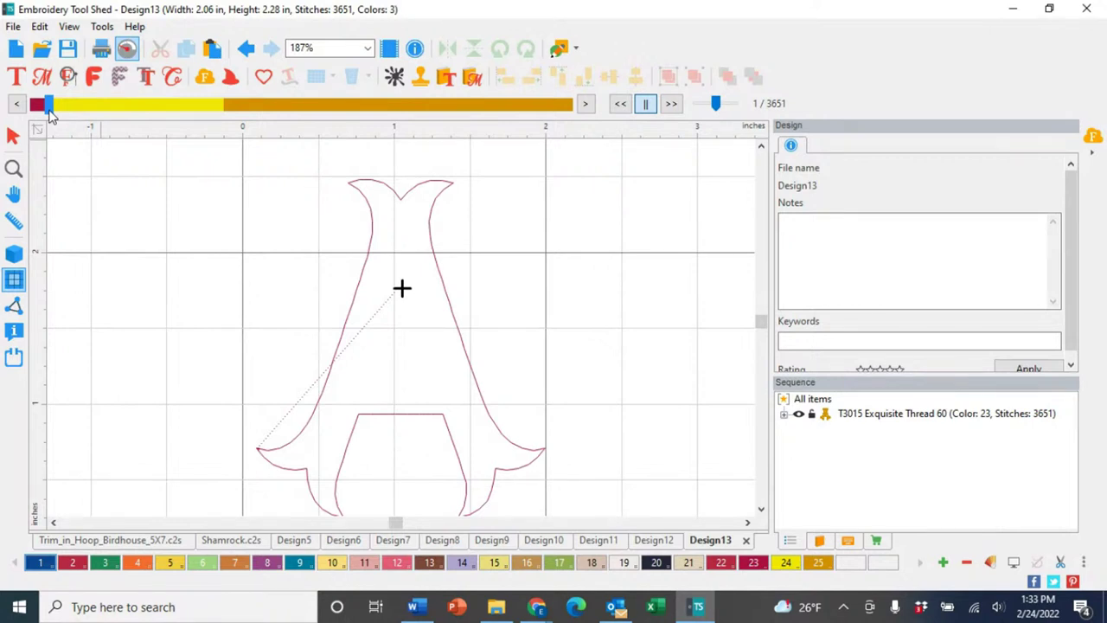
left_click_drag(50, 114, 227, 132)
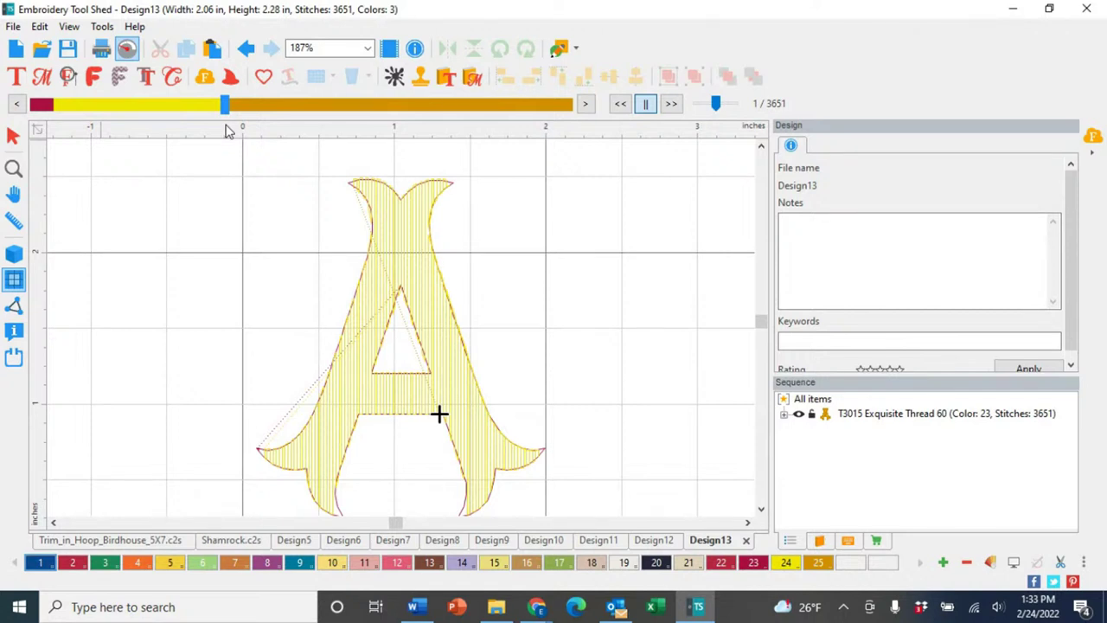
left_click_drag(227, 129, 593, 230)
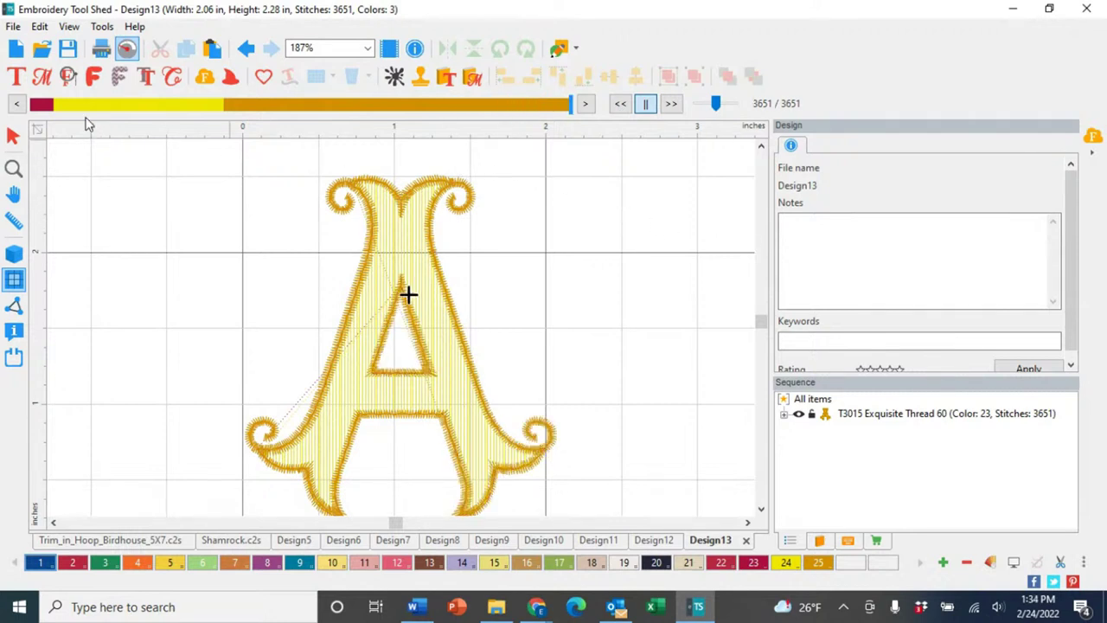
left_click(13, 136)
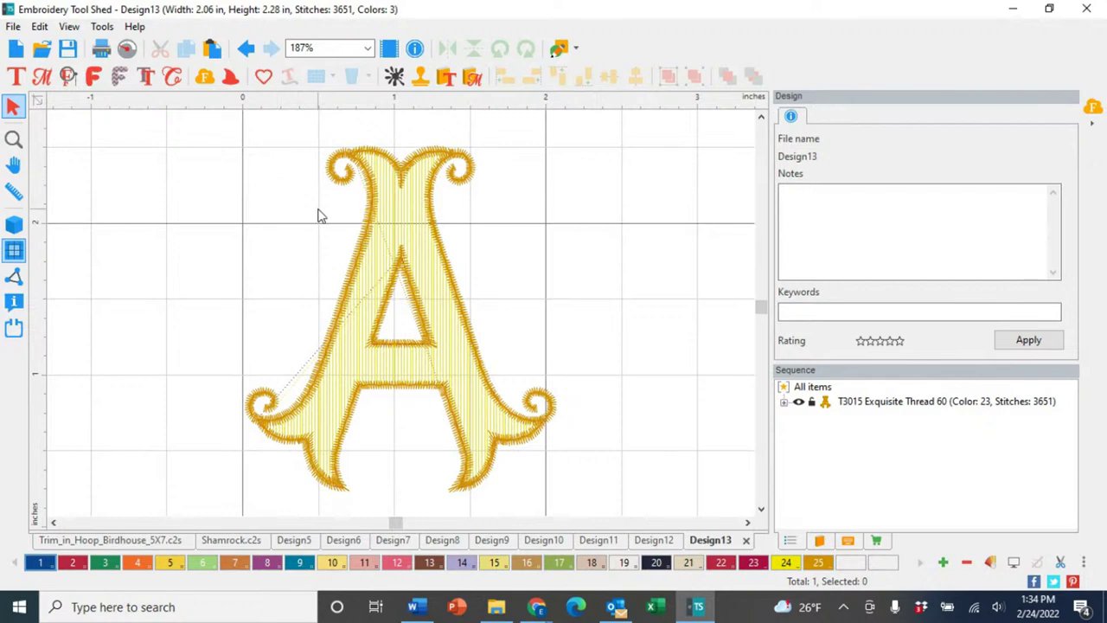
Enlarge the letter A proportionally to about 2.69 by 2.99 in, deselect it, and turn on the 3D stitch view
scroll(317, 216, "down", 1)
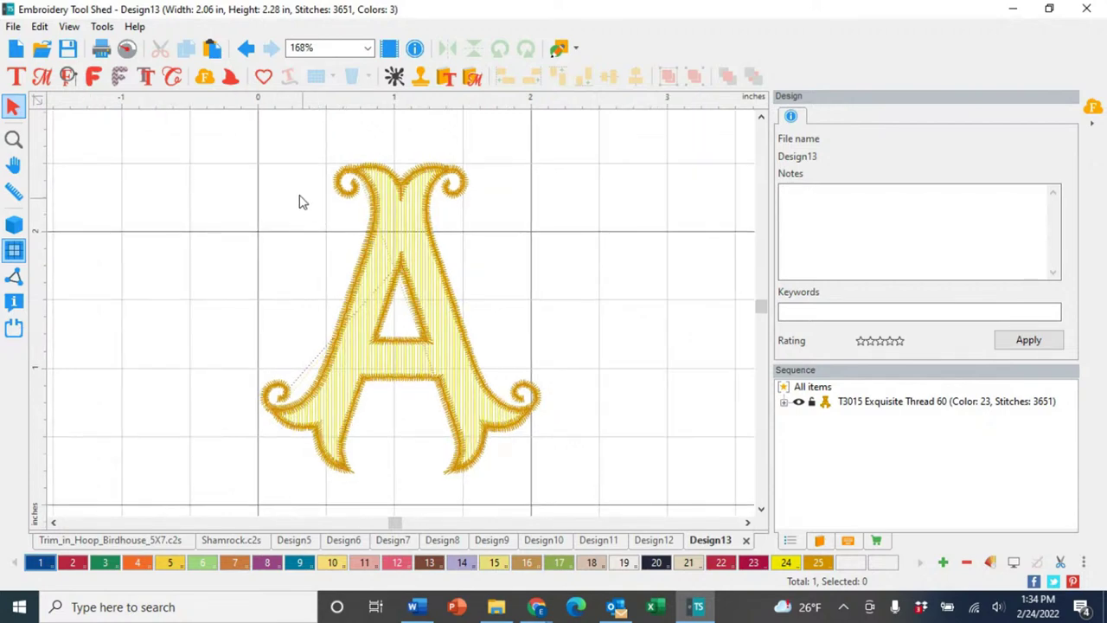
left_click_drag(198, 133, 615, 505)
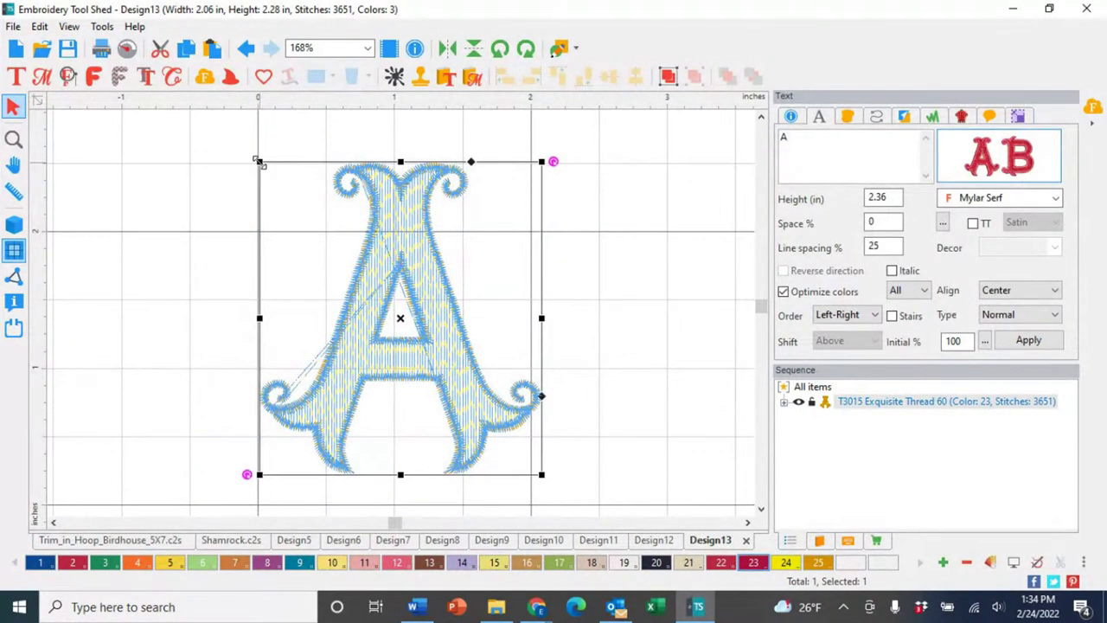
left_click_drag(257, 160, 240, 141)
scroll(354, 250, "down", 5)
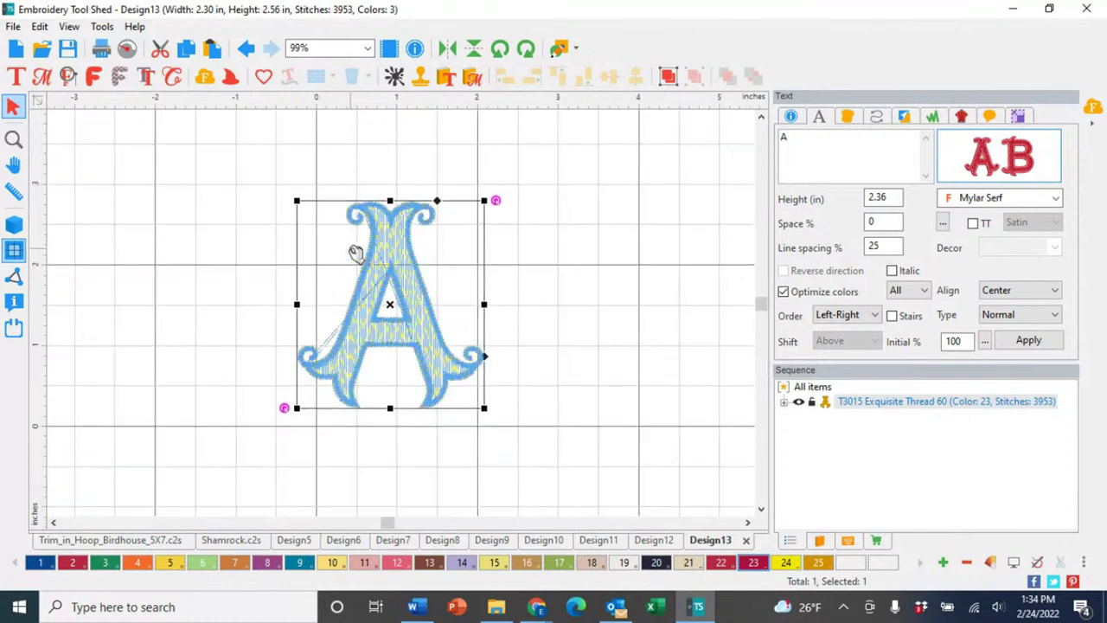
left_click_drag(288, 200, 257, 165)
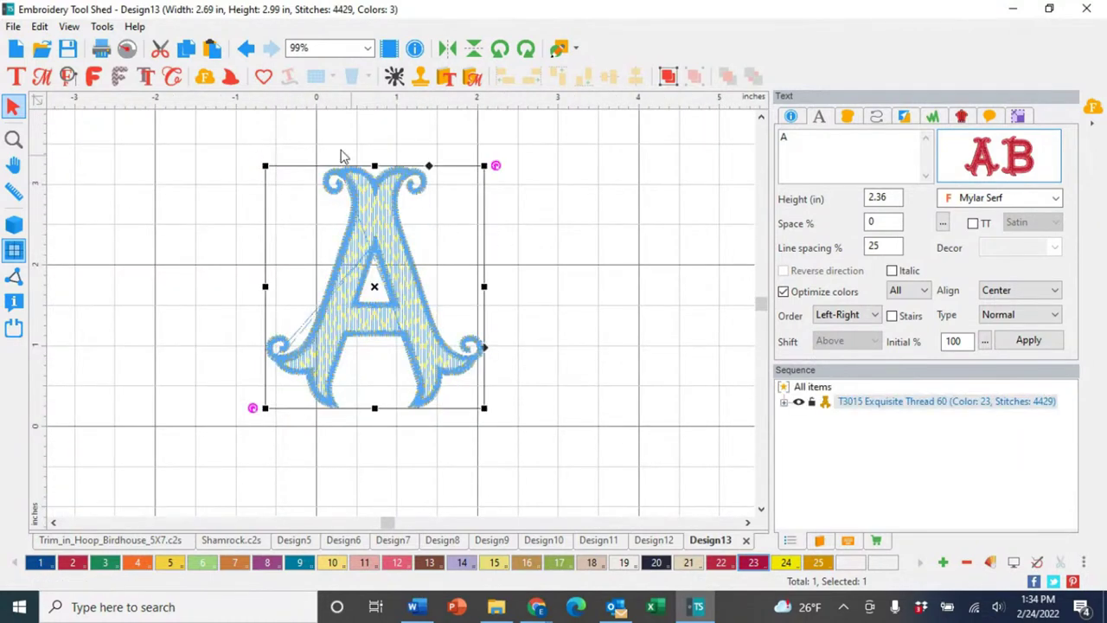
left_click(500, 241)
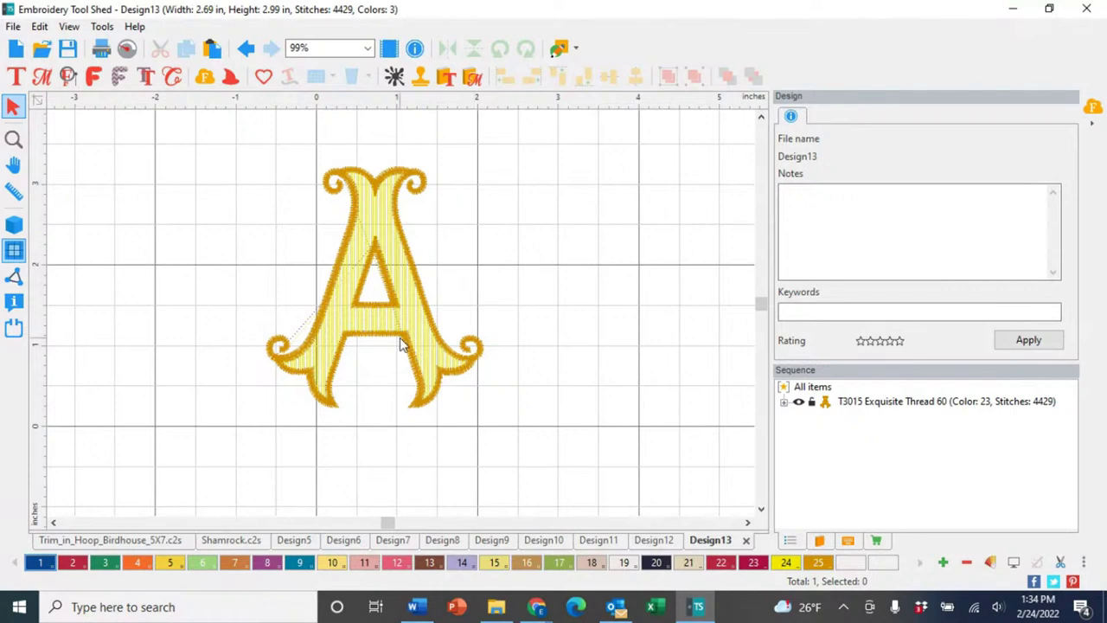
scroll(399, 344, "up", 3)
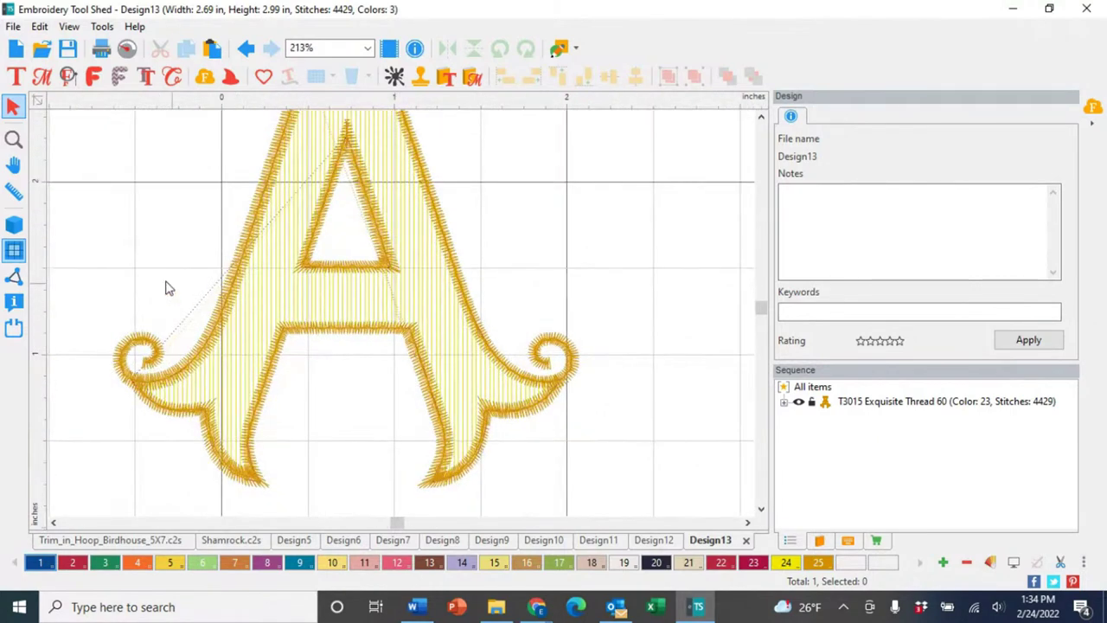
left_click(19, 229)
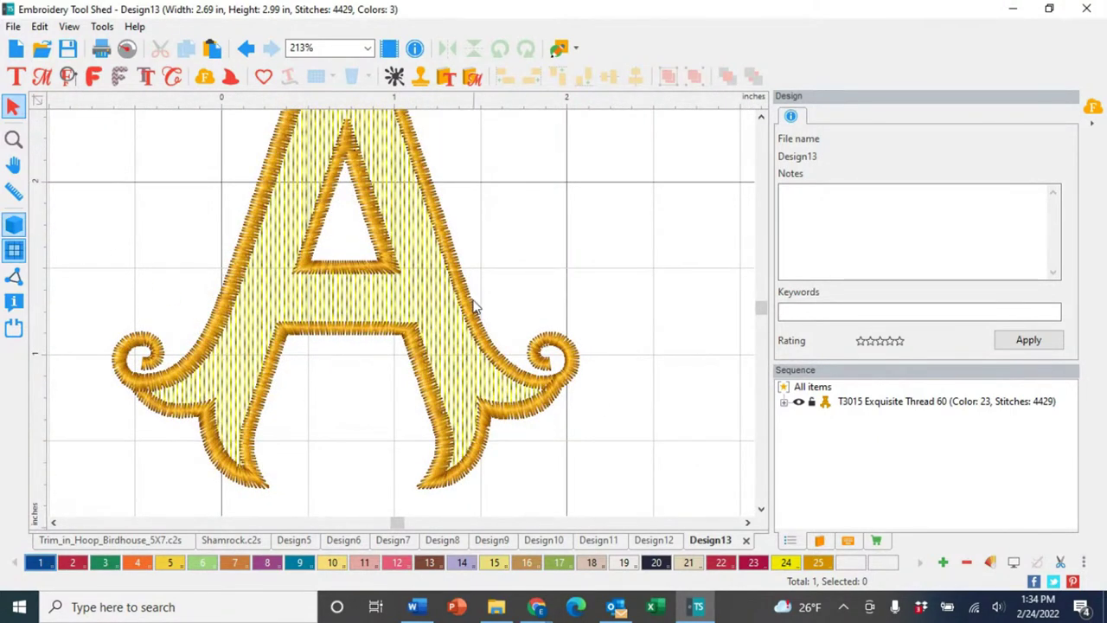
Set the letter A's height to 5 in with its aspect ratio maintained, and inspect the fill and border stitching
left_click(484, 317)
scroll(493, 328, "down", 1)
scroll(496, 332, "down", 2)
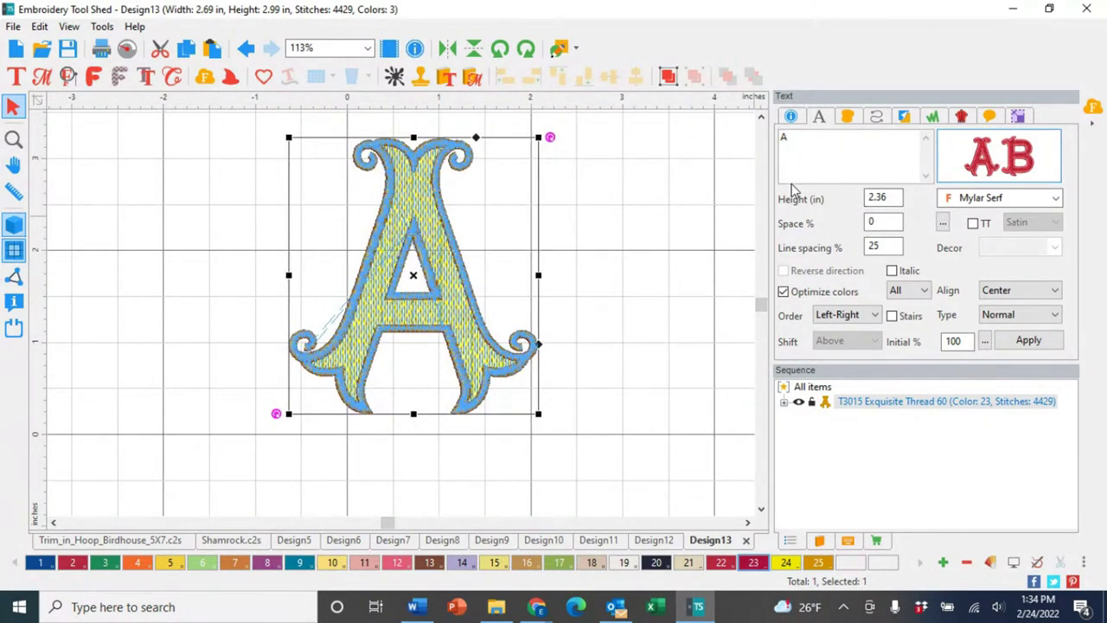
left_click(1017, 118)
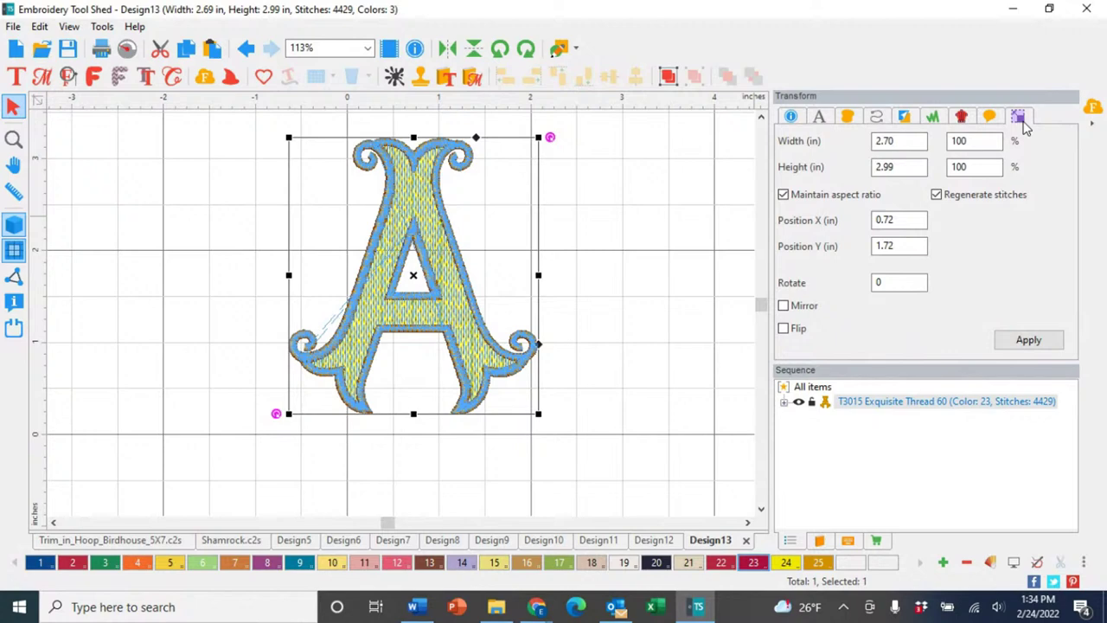
double_click(880, 166)
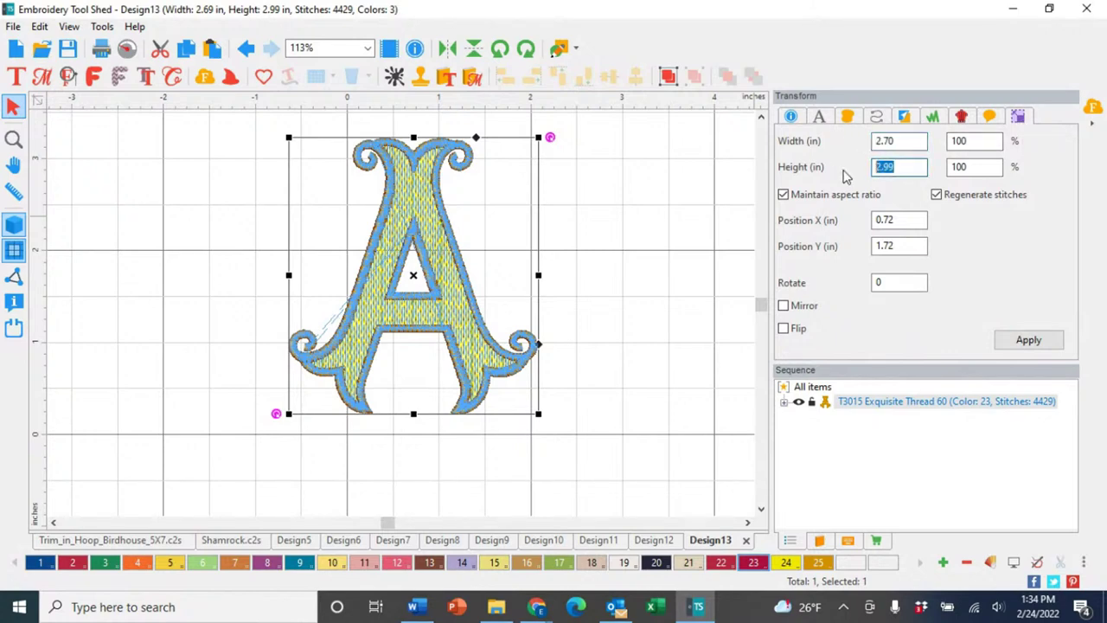
type("5")
left_click(1017, 345)
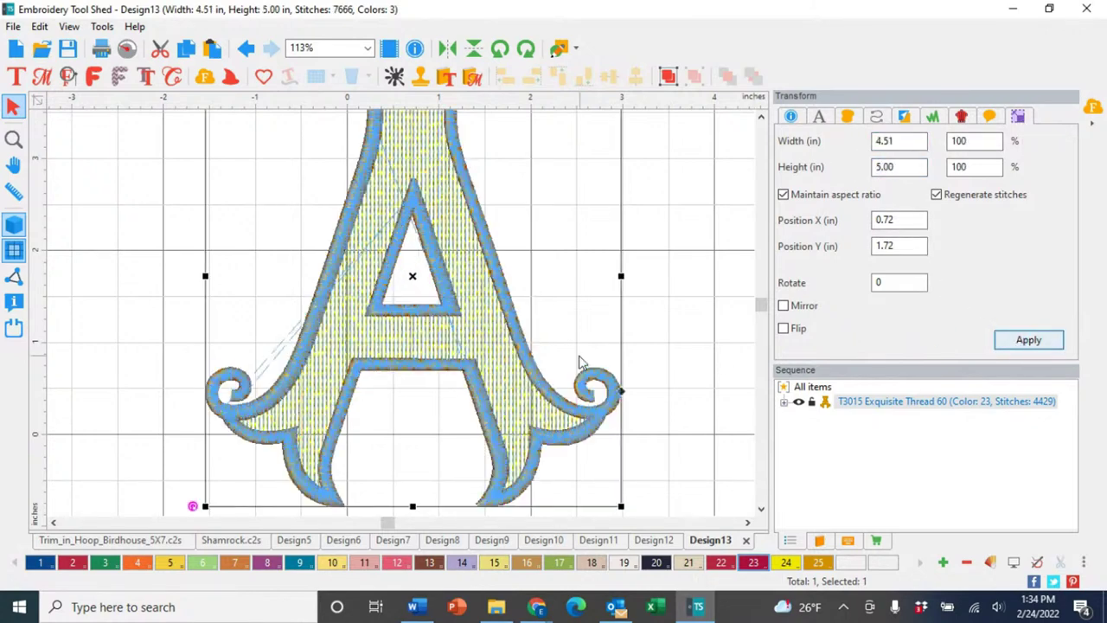
scroll(510, 320, "down", 2)
left_click(613, 272)
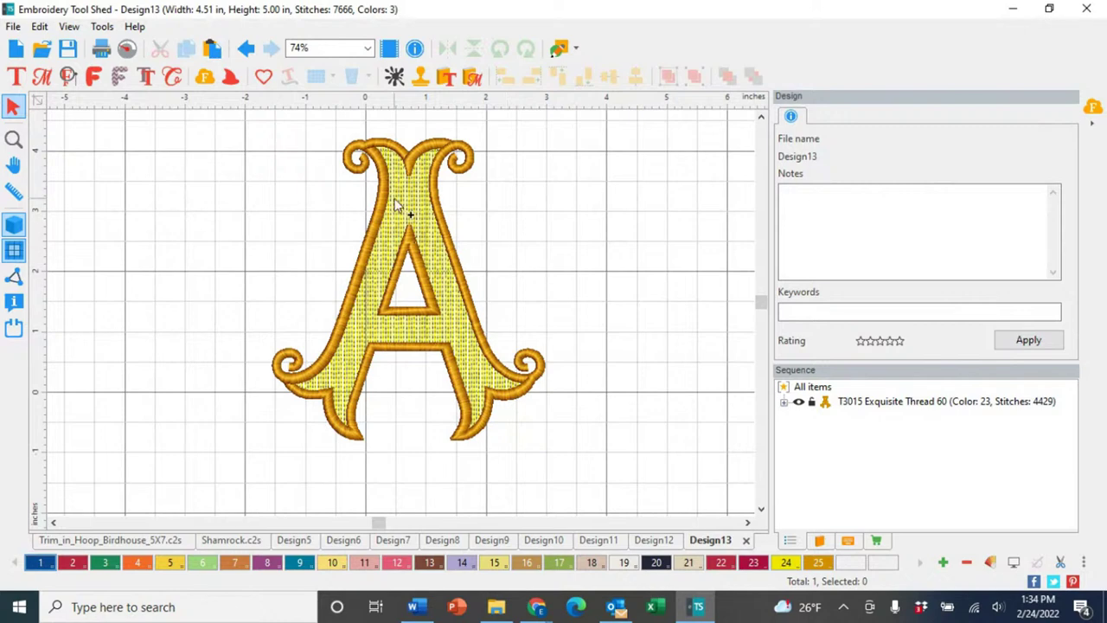
scroll(395, 204, "up", 4)
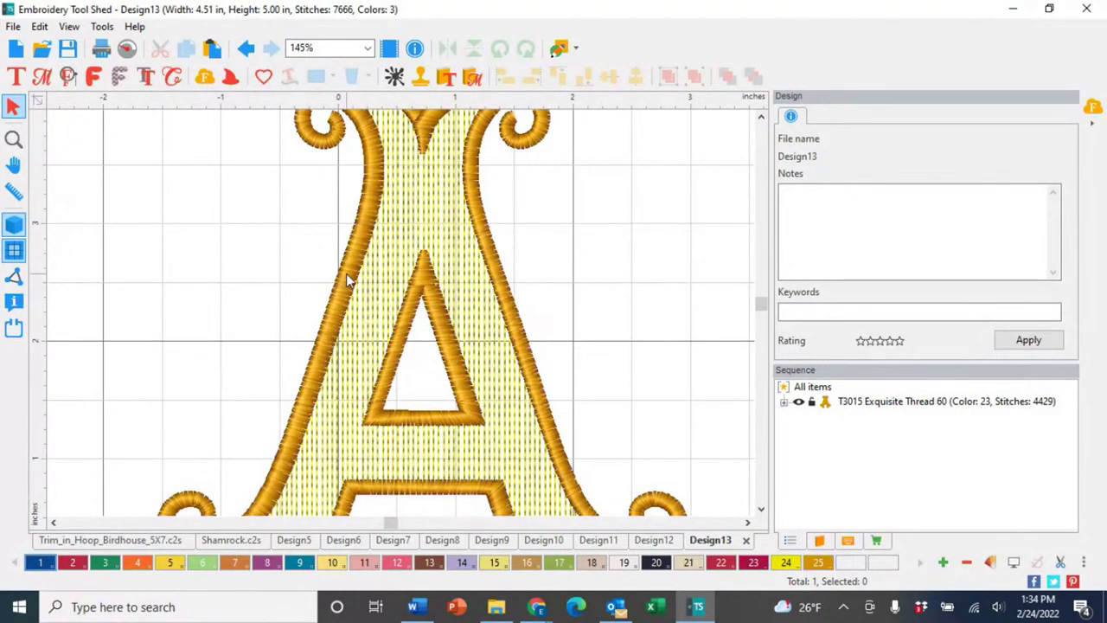
scroll(352, 317, "down", 2)
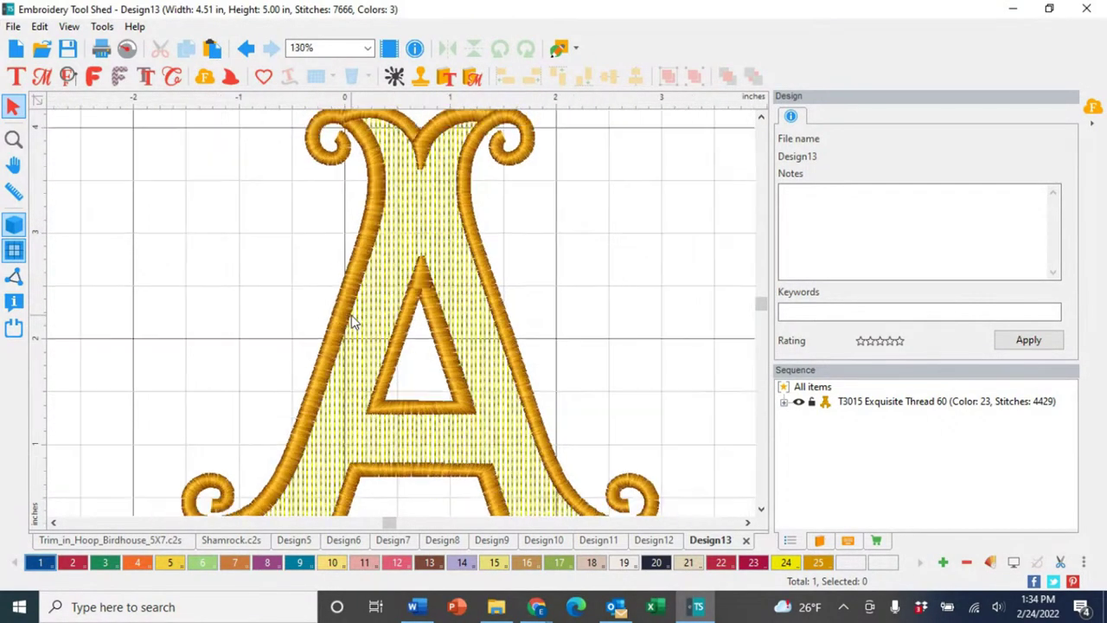
scroll(473, 366, "down", 1)
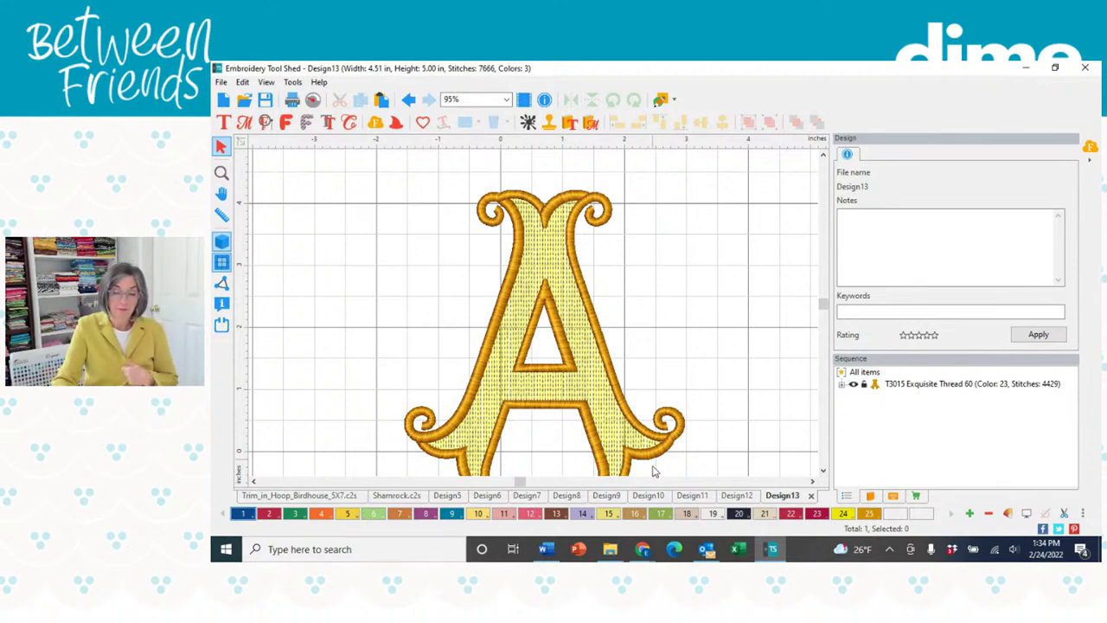
left_click(616, 461)
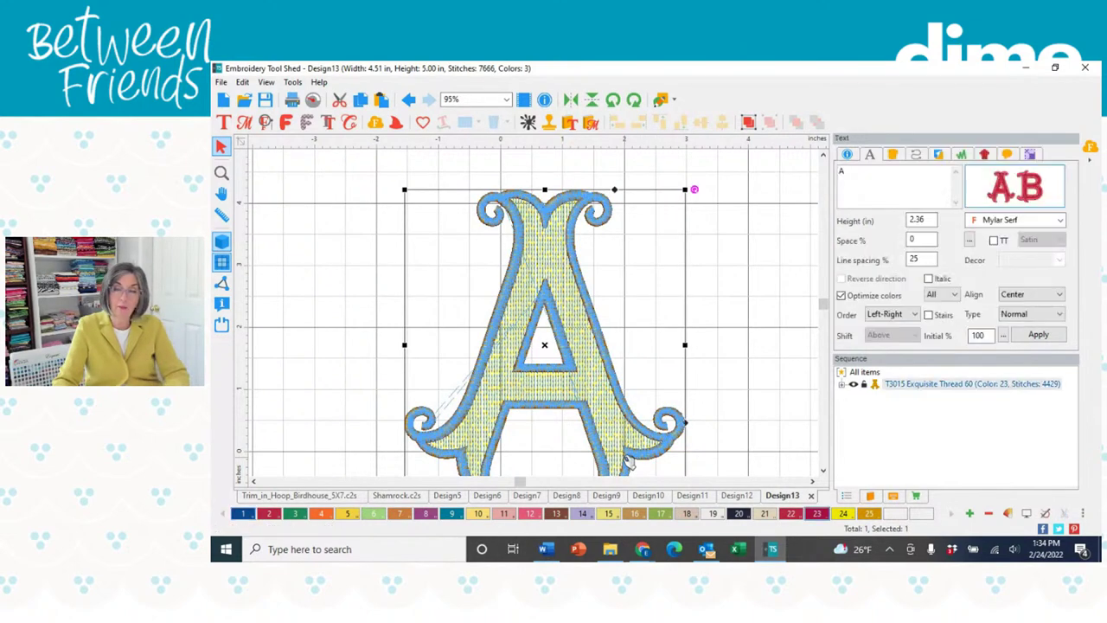
scroll(608, 410, "down", 1)
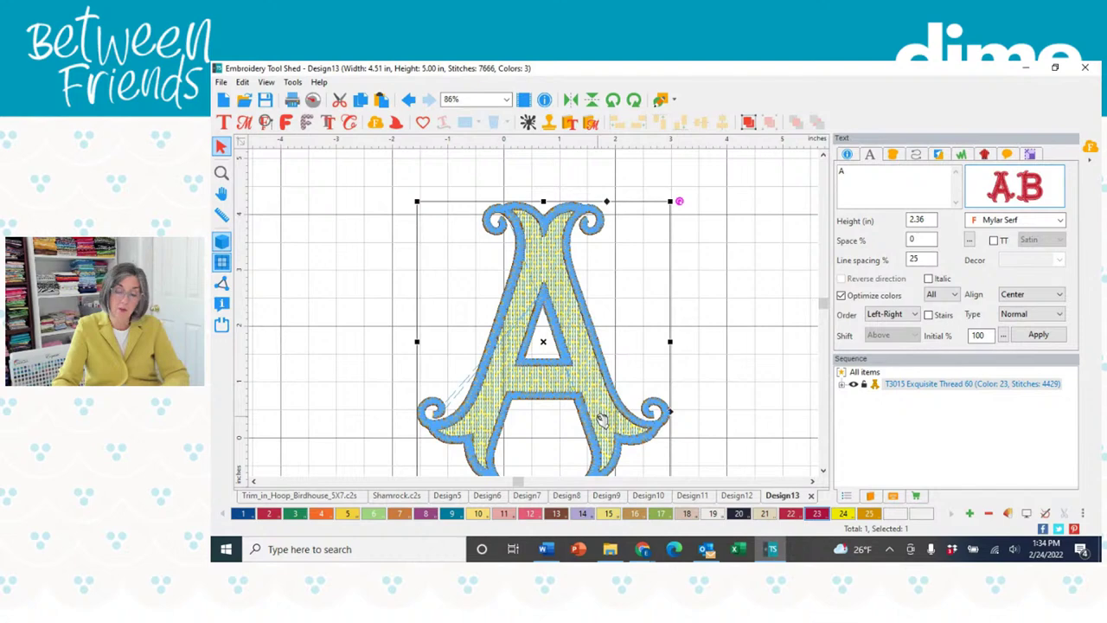
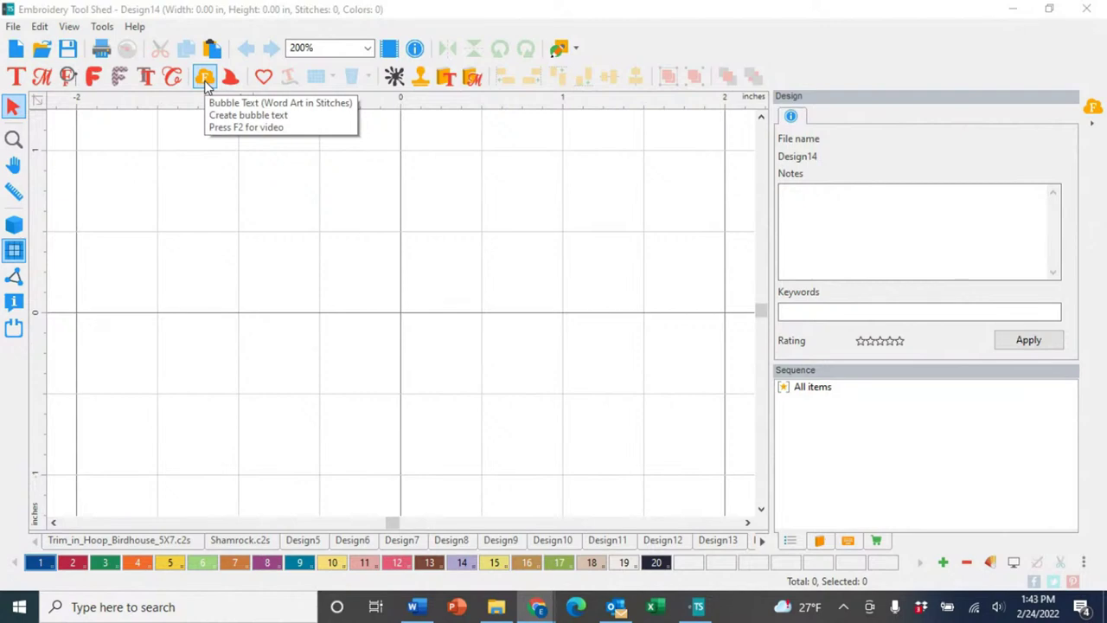
Start a Bubble Text design and browse the Cancer Awareness, Celebrate and Dance shape categories
left_click(205, 79)
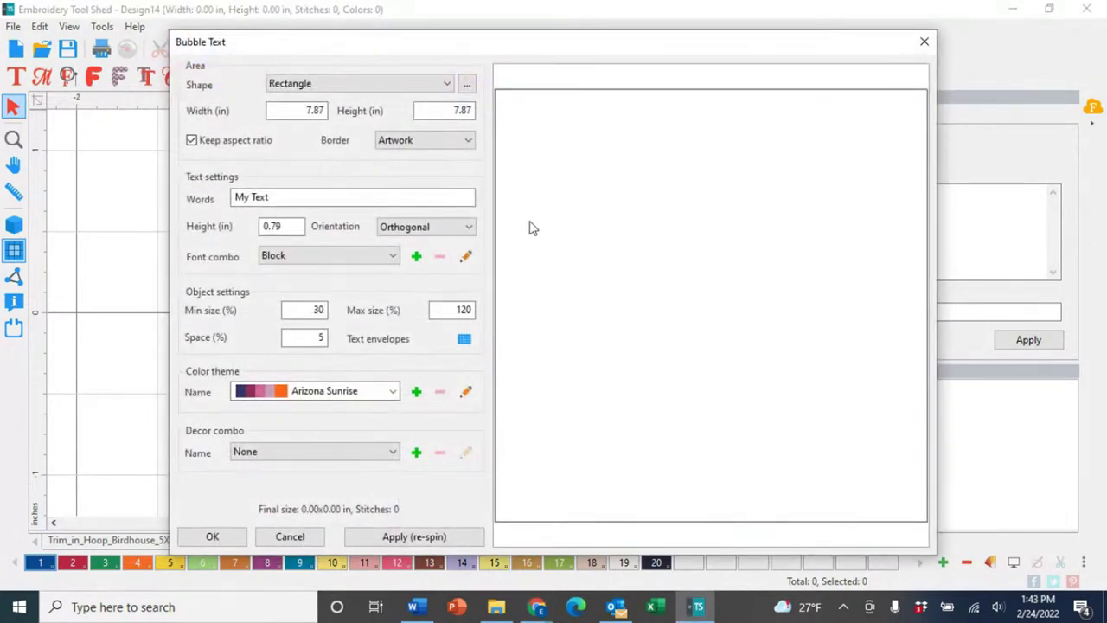
left_click(466, 85)
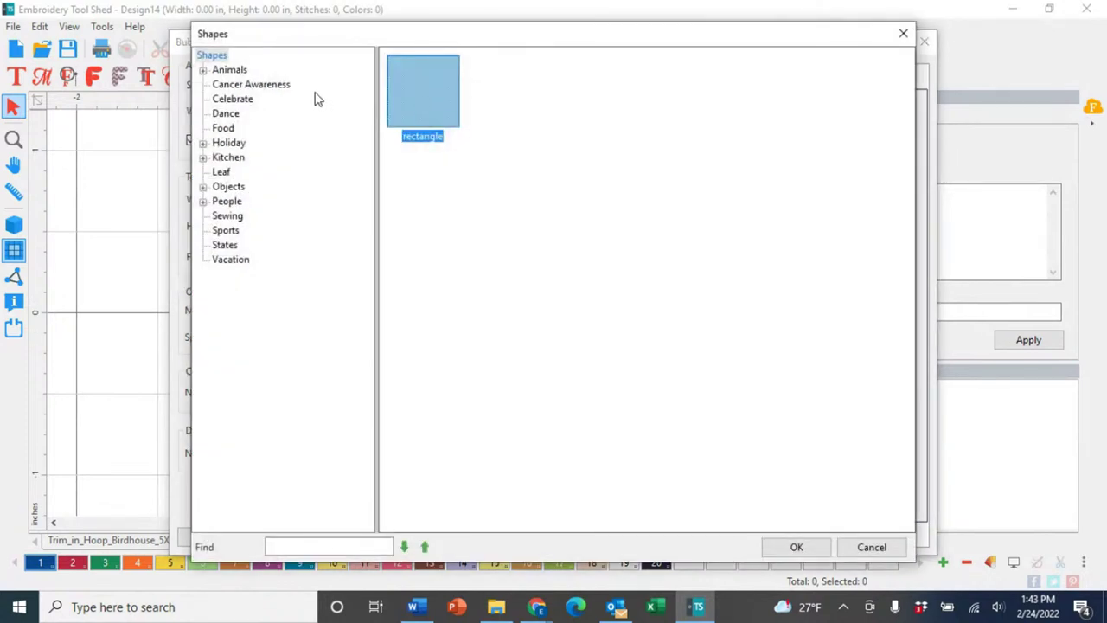
left_click(232, 83)
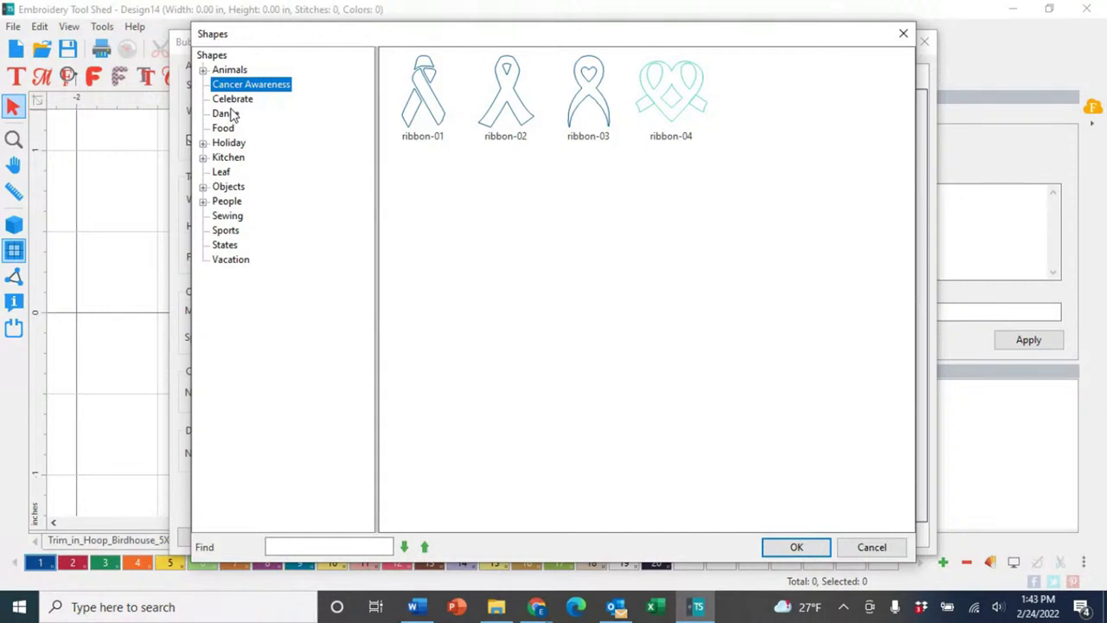
left_click(232, 101)
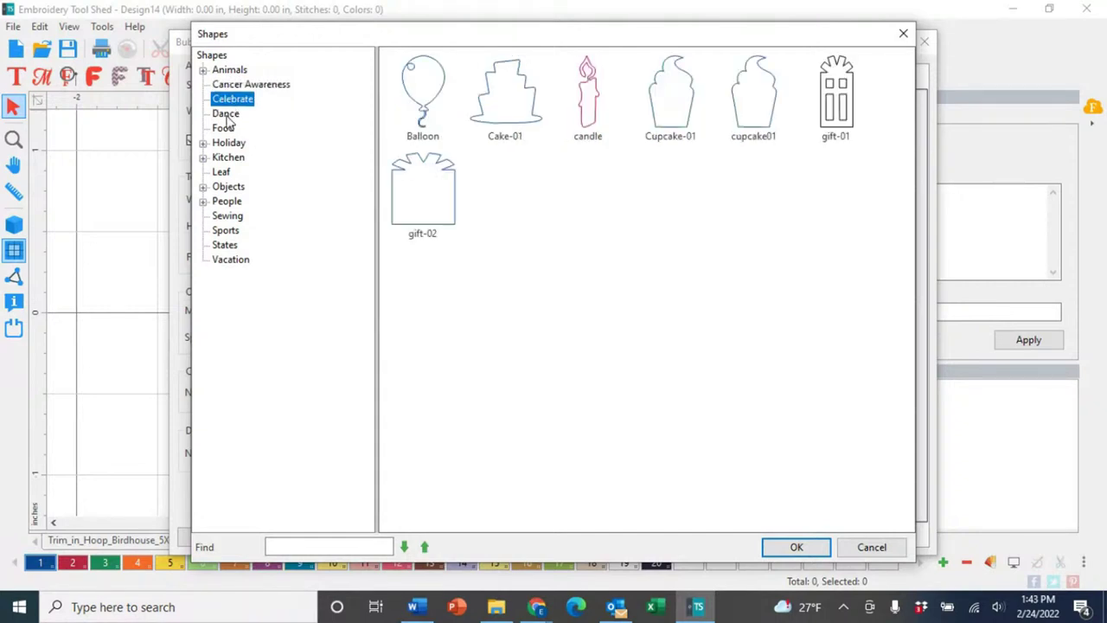
left_click(226, 114)
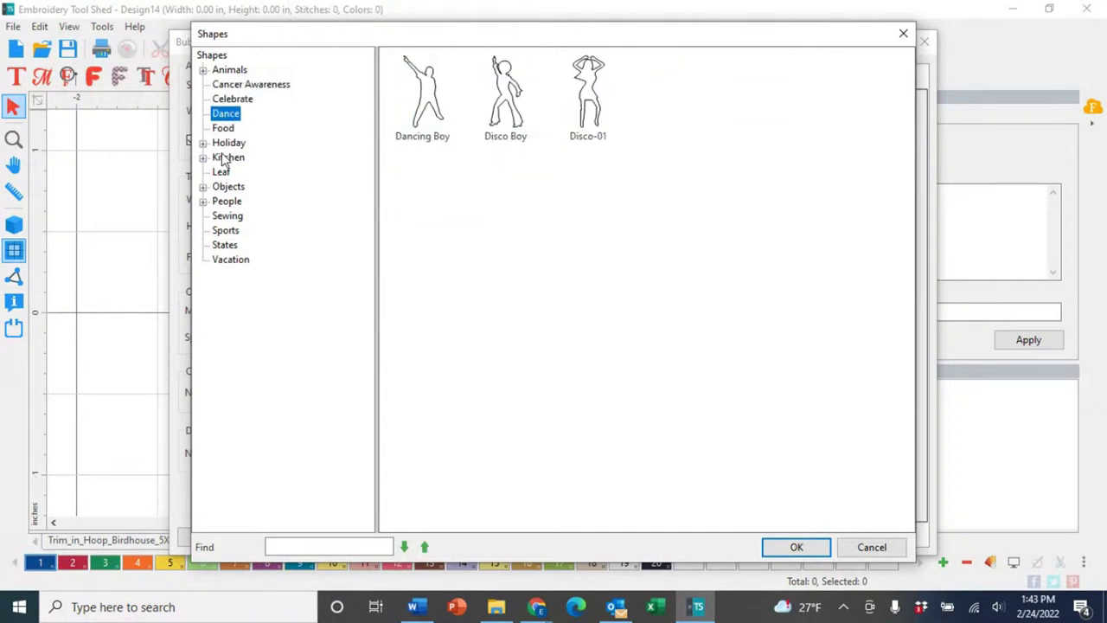
Browse the Christmas, Easter and Halloween holiday shapes and choose Witch_boot as the bubble text's area shape
left_click(224, 145)
left_click(203, 144)
left_click(246, 157)
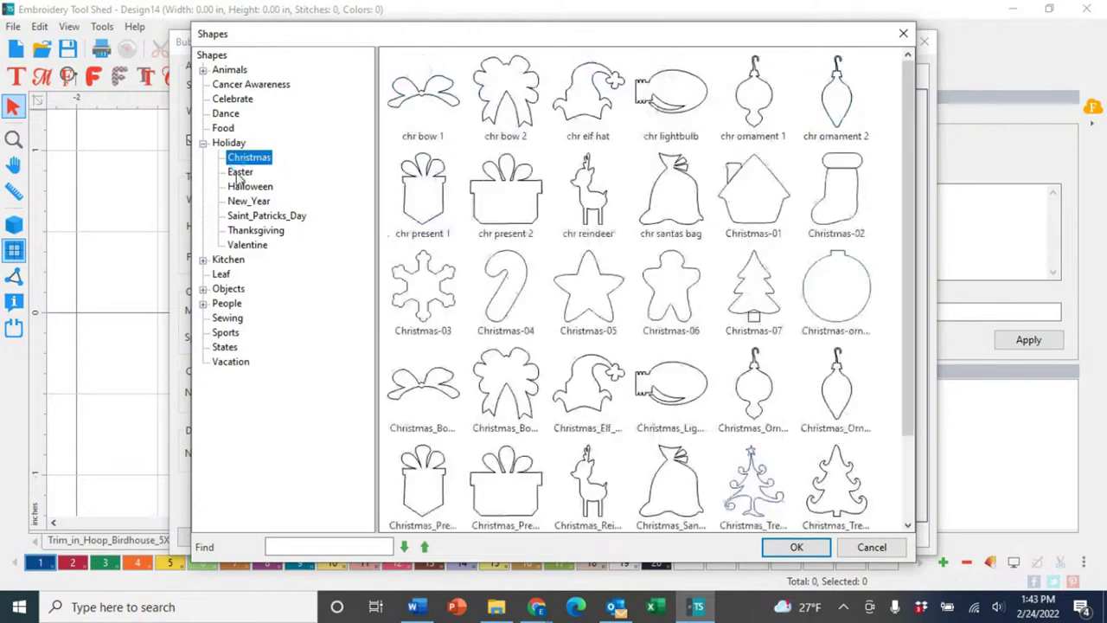
left_click(240, 172)
left_click(238, 186)
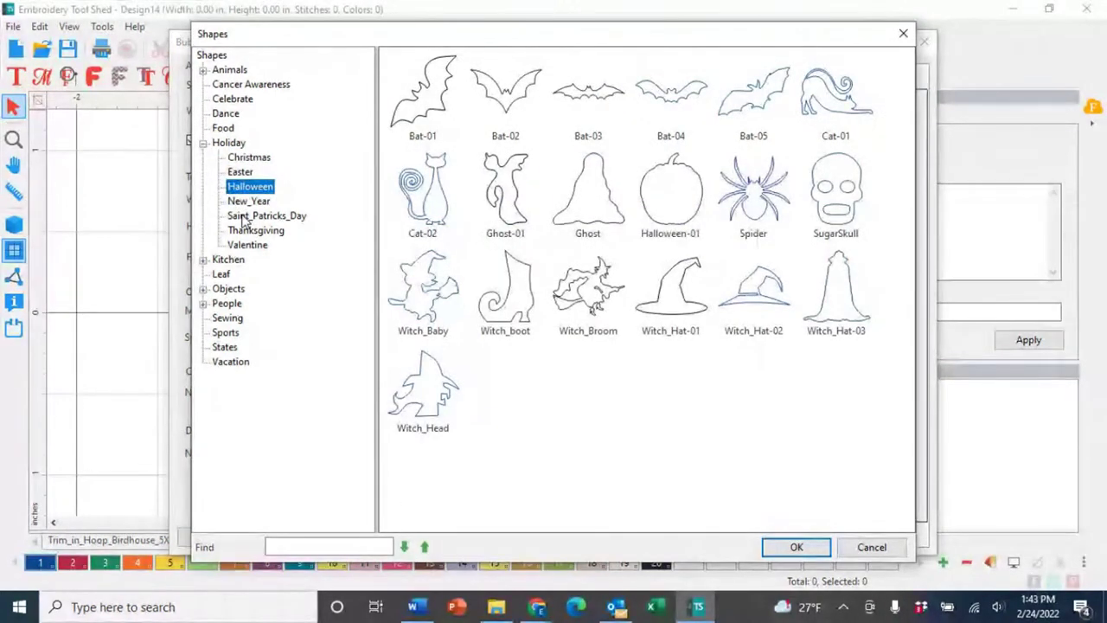
left_click(510, 292)
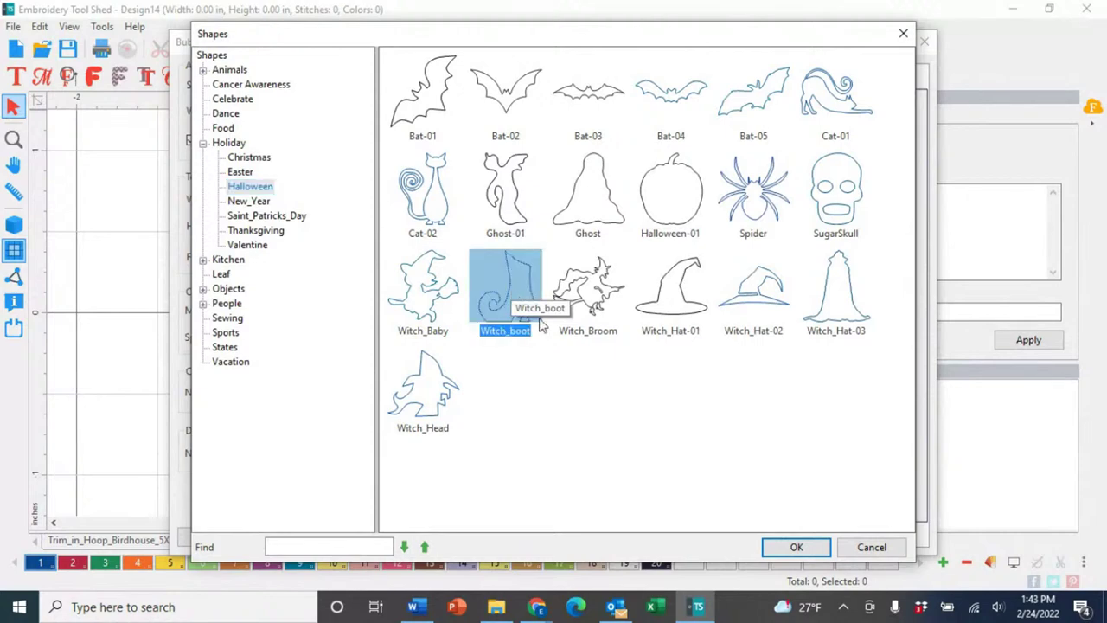
left_click(797, 547)
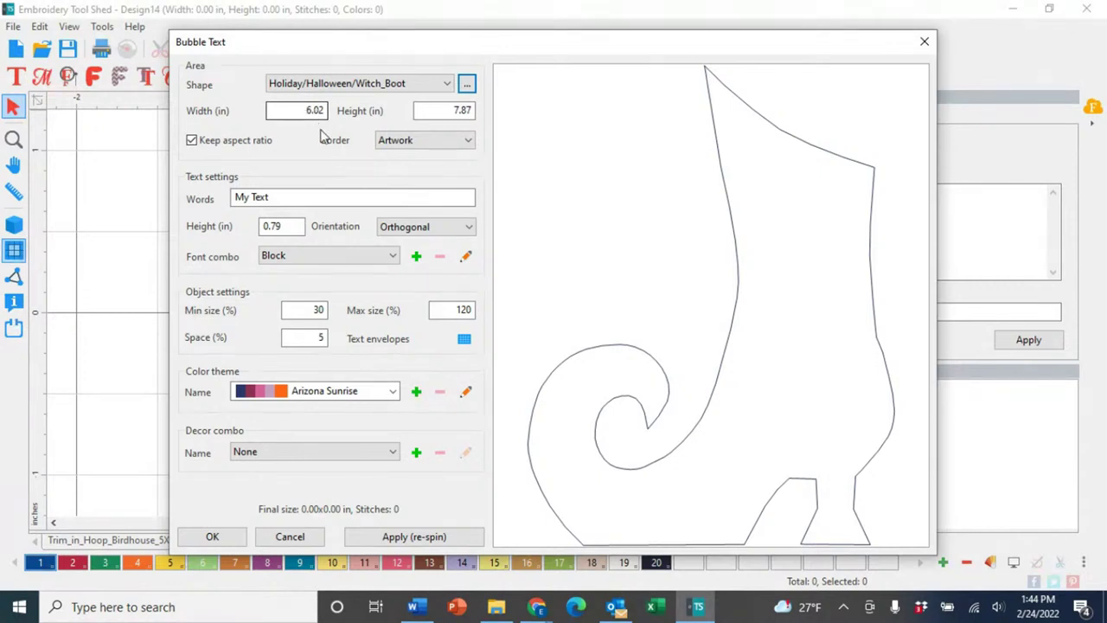
Set the shape's border to Run and enter "Witch Happy~Halloween Boo Spooky" as the bubble text words
left_click(464, 147)
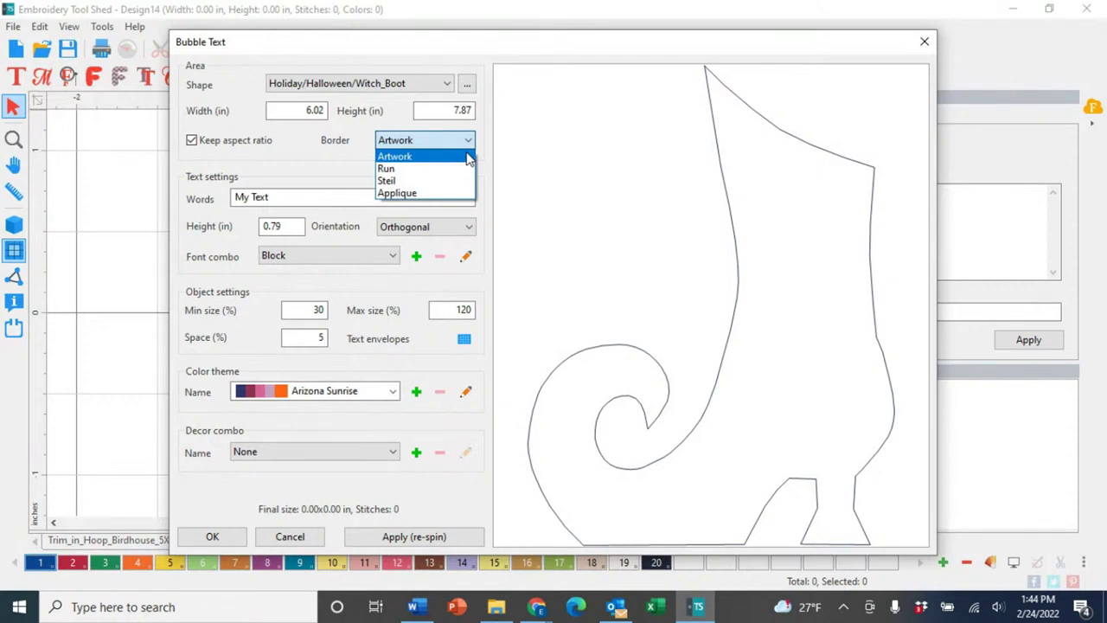
left_click(404, 169)
left_click(392, 199)
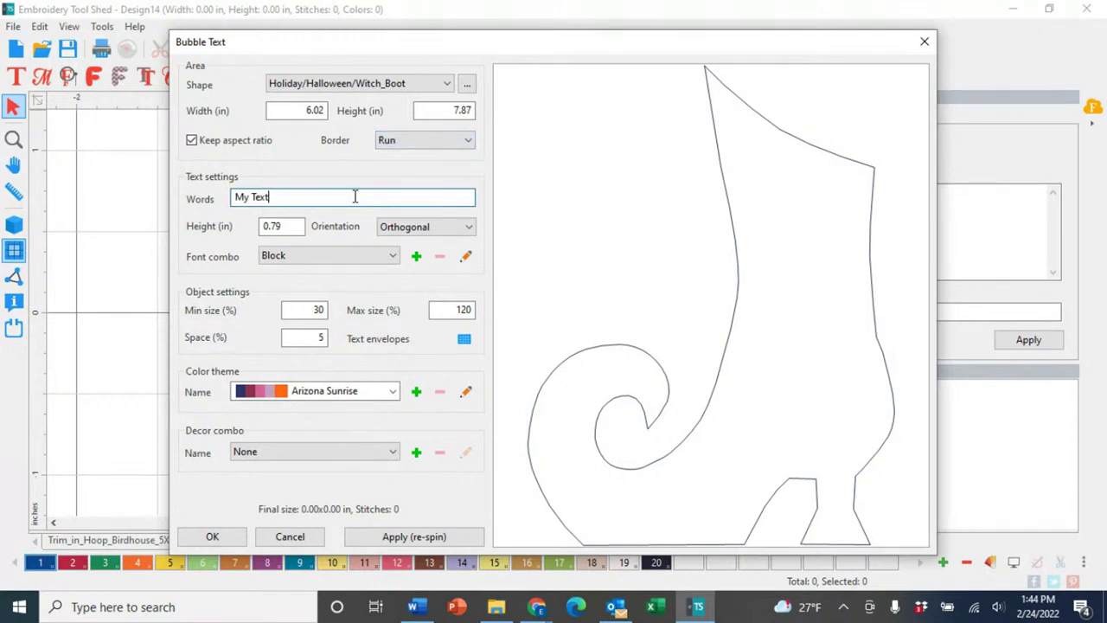
left_click_drag(302, 198, 196, 199)
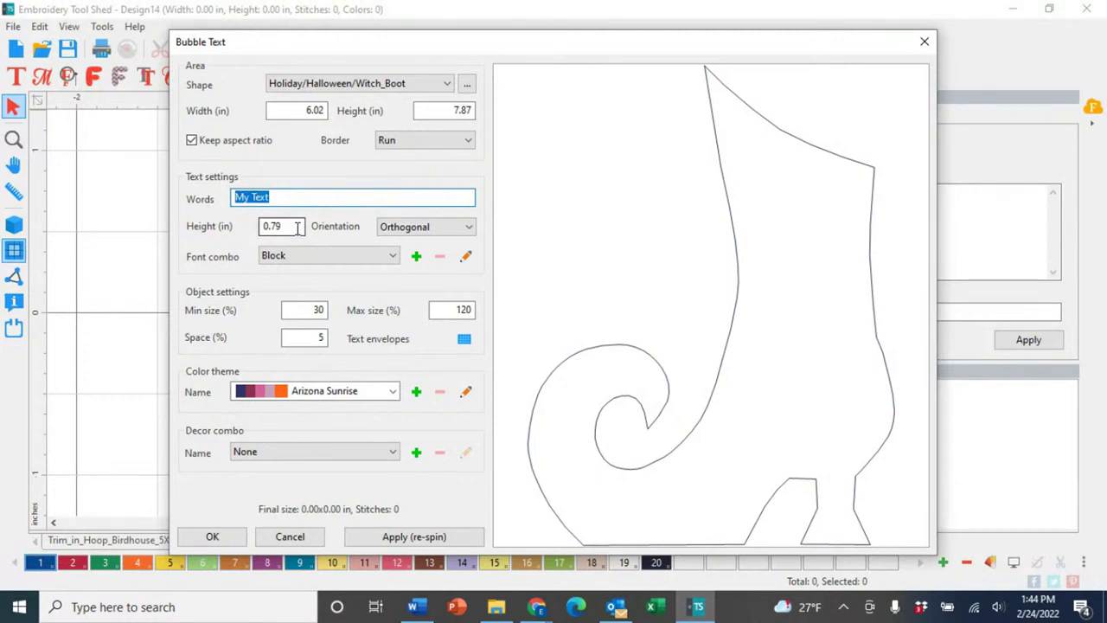
type("With")
key("BackSpace")
type("ch")
type("Happy~")
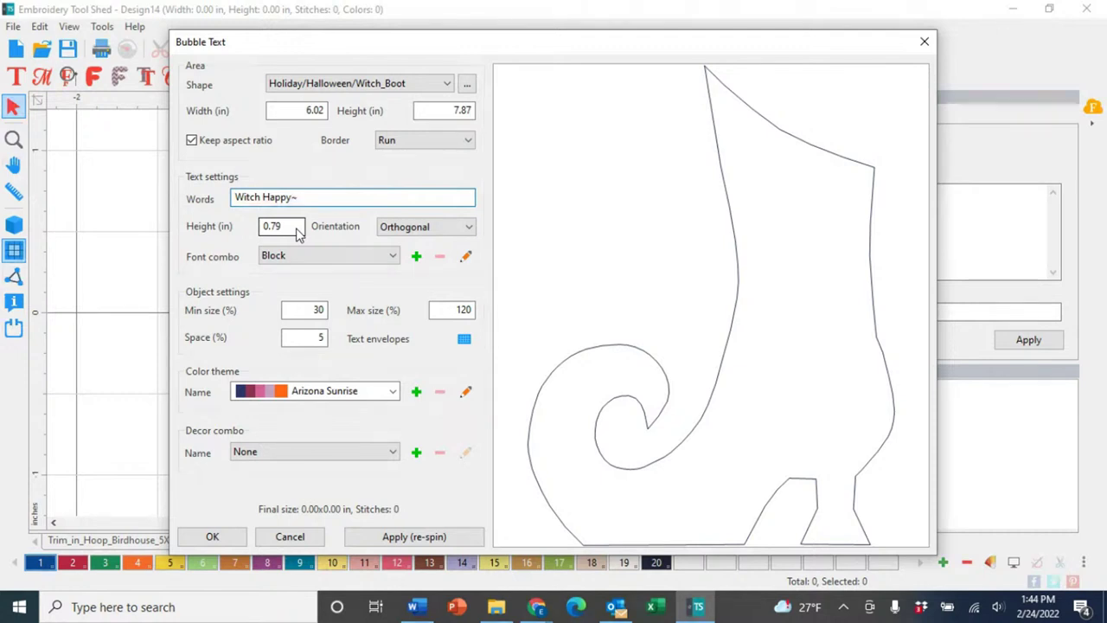
type("Halloween")
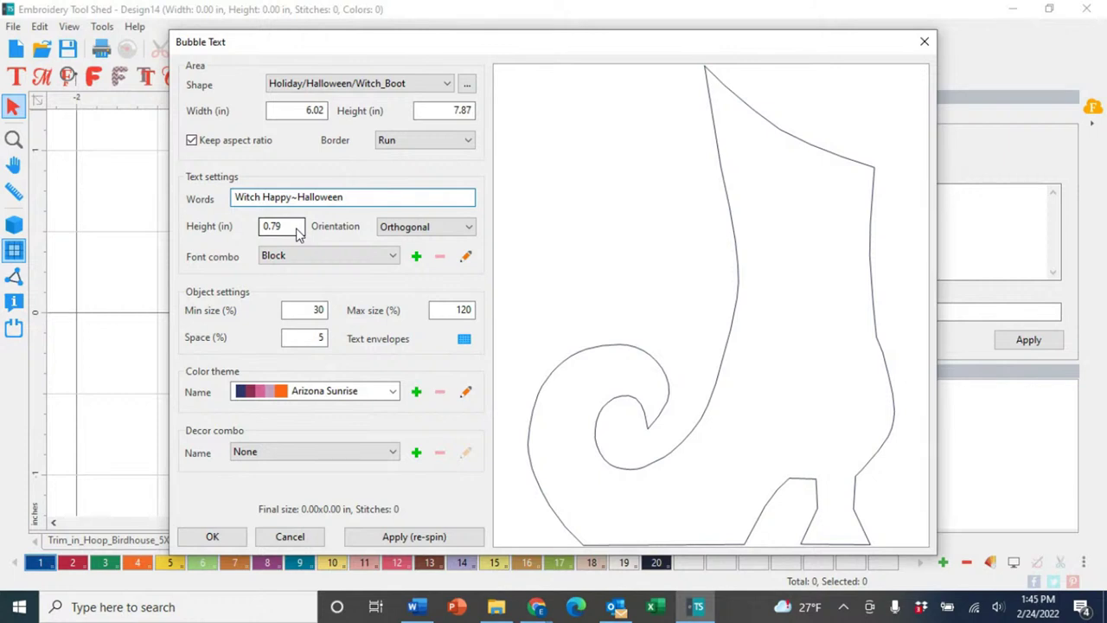
type("Boo Spooky")
Keep the text orientation Orthogonal, and try the Fun font combo before returning to Block
left_click(419, 228)
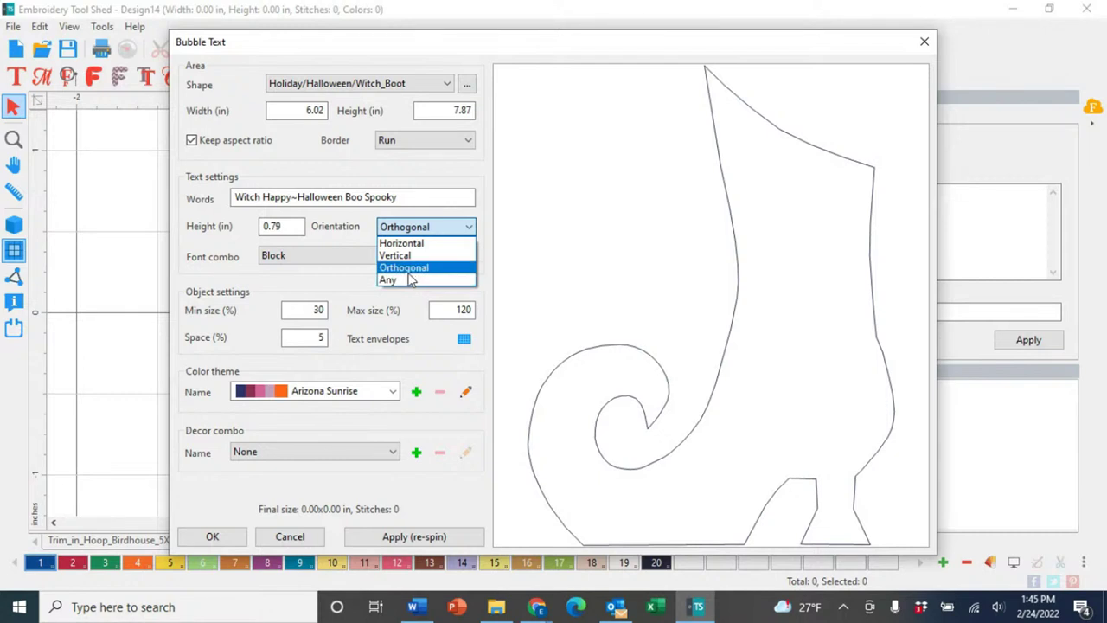
left_click(410, 273)
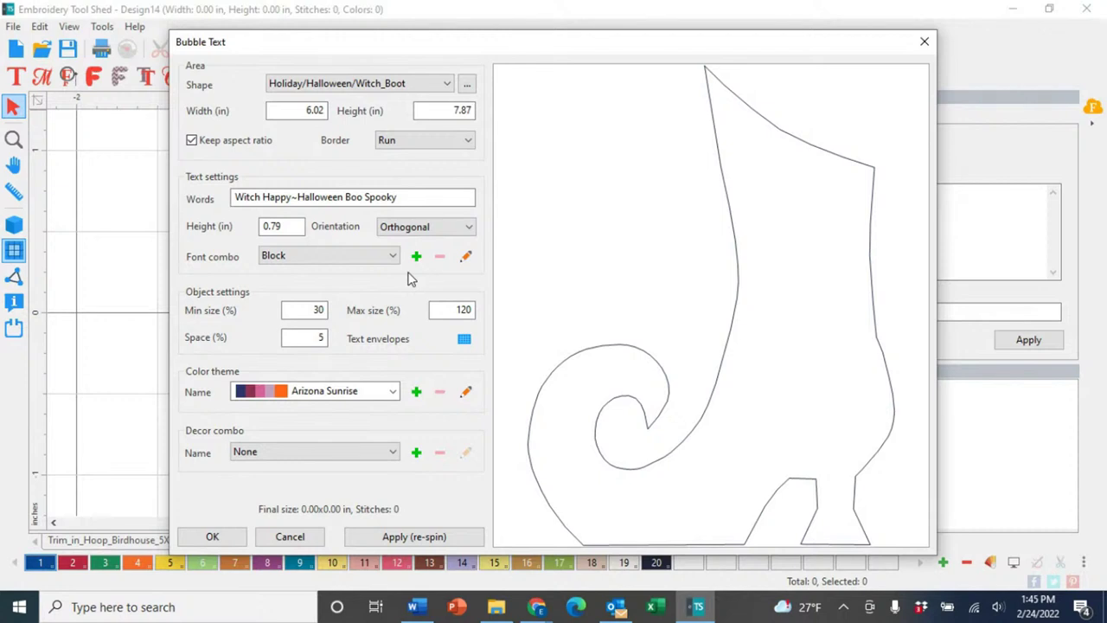
left_click(394, 259)
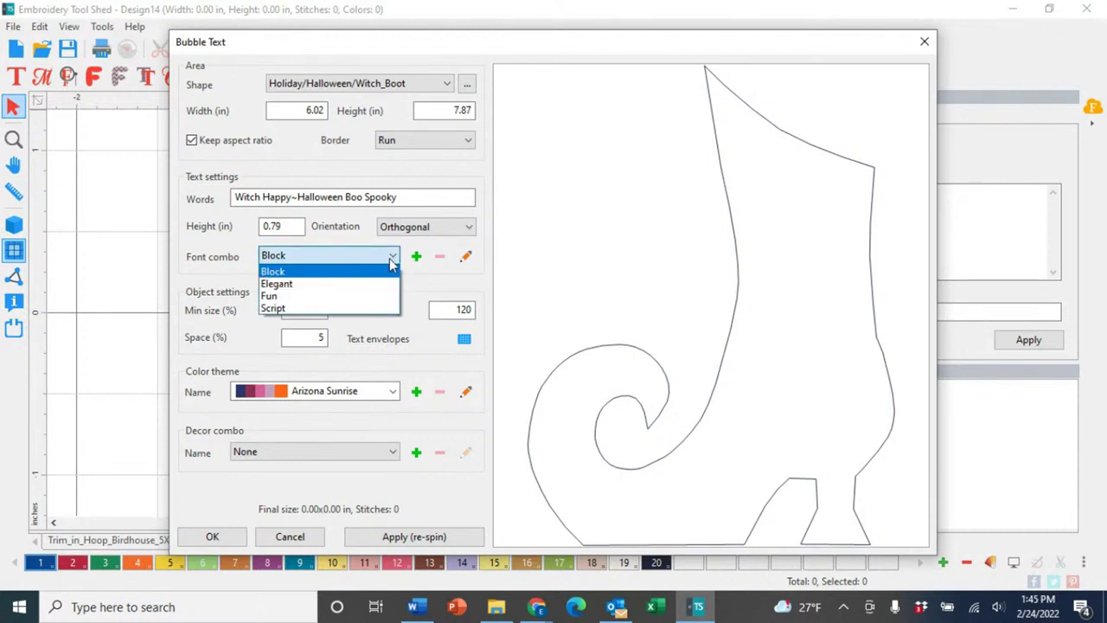
left_click(271, 297)
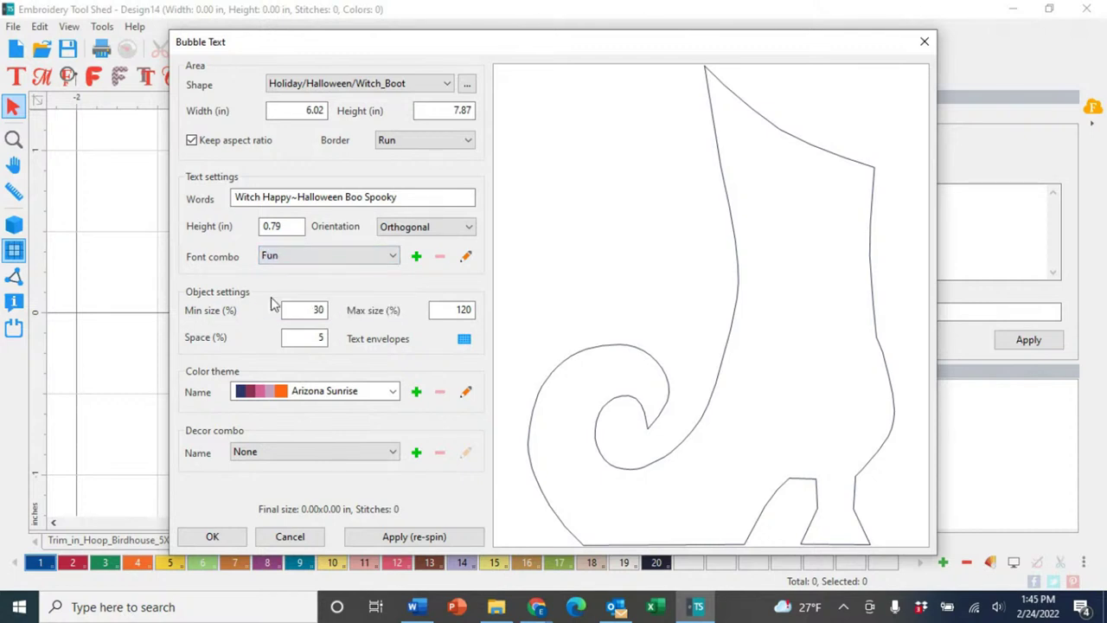
left_click(285, 256)
left_click(380, 265)
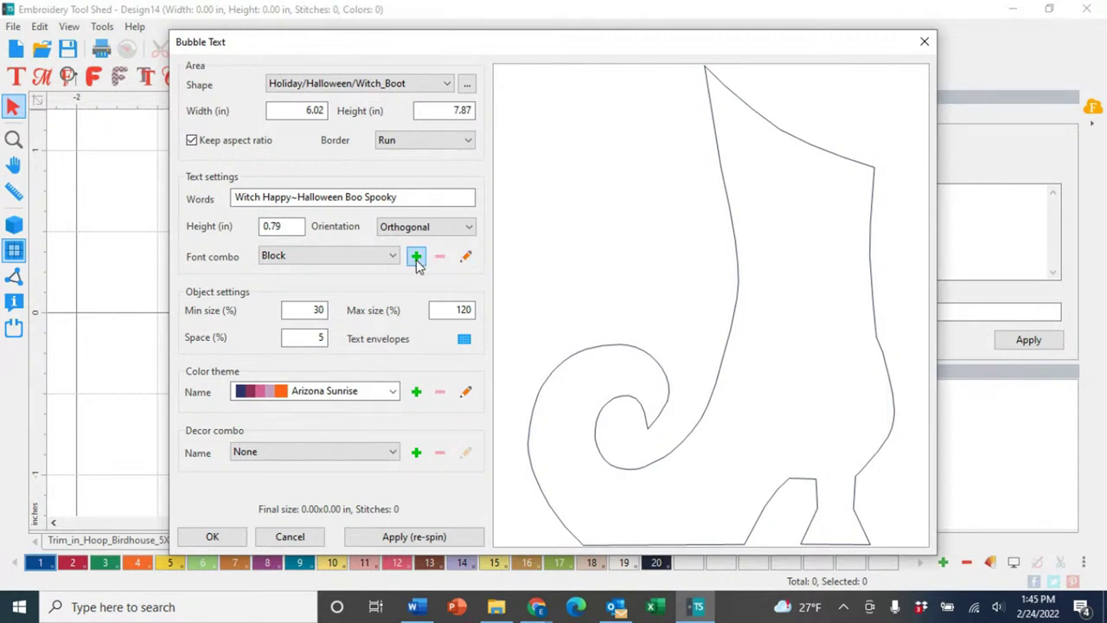
Create a new font combo named "Spooky" and add the Bauhaus font to it
left_click(415, 258)
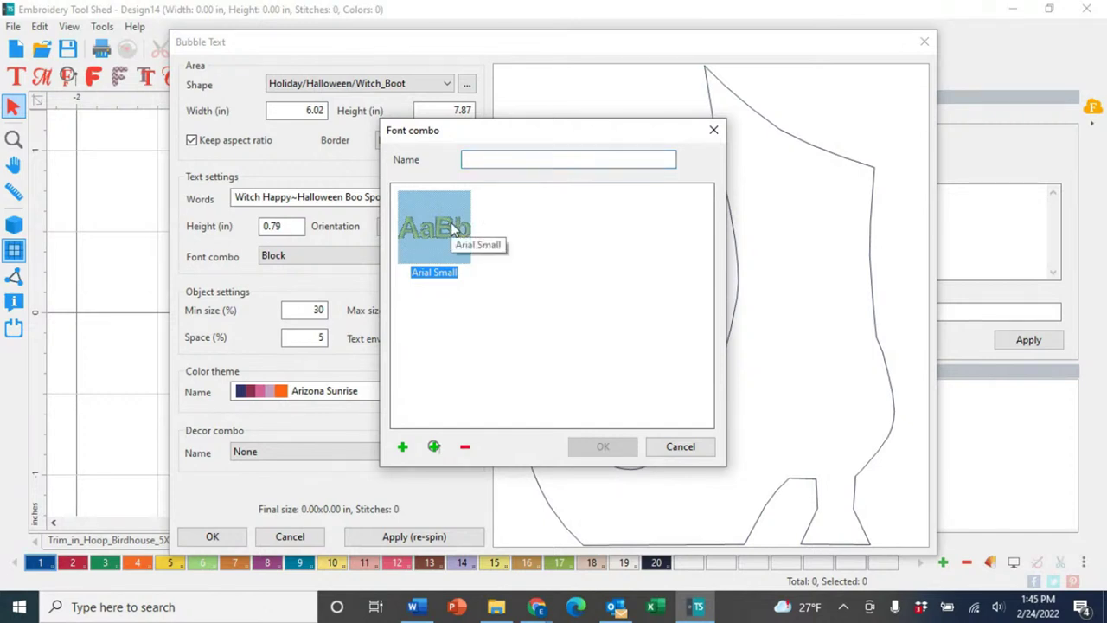
left_click(506, 160)
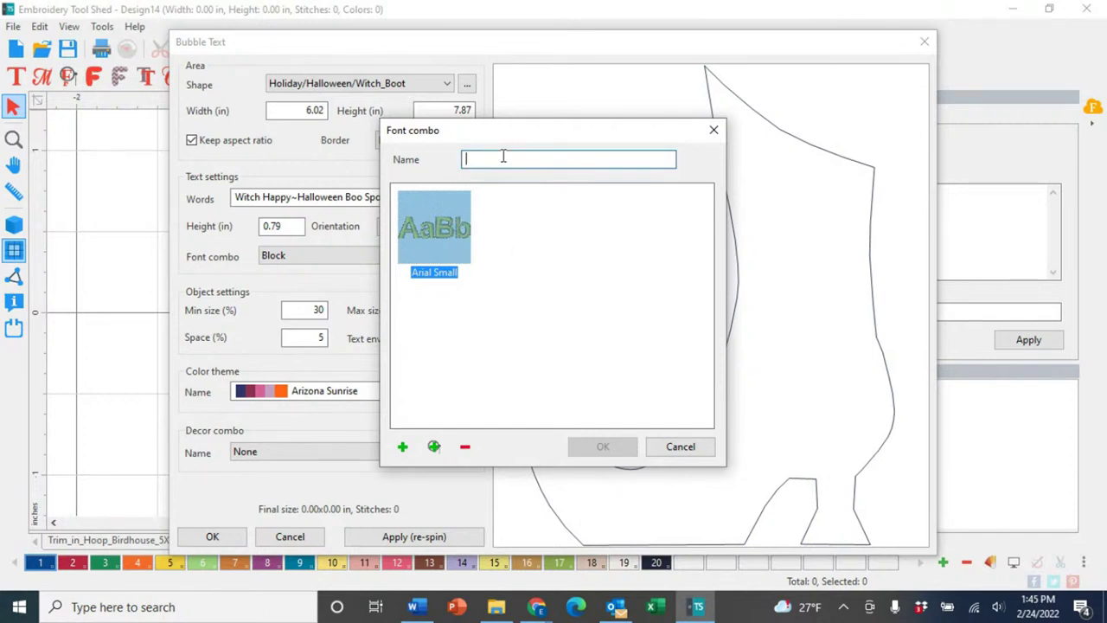
type("Spooky")
left_click(402, 447)
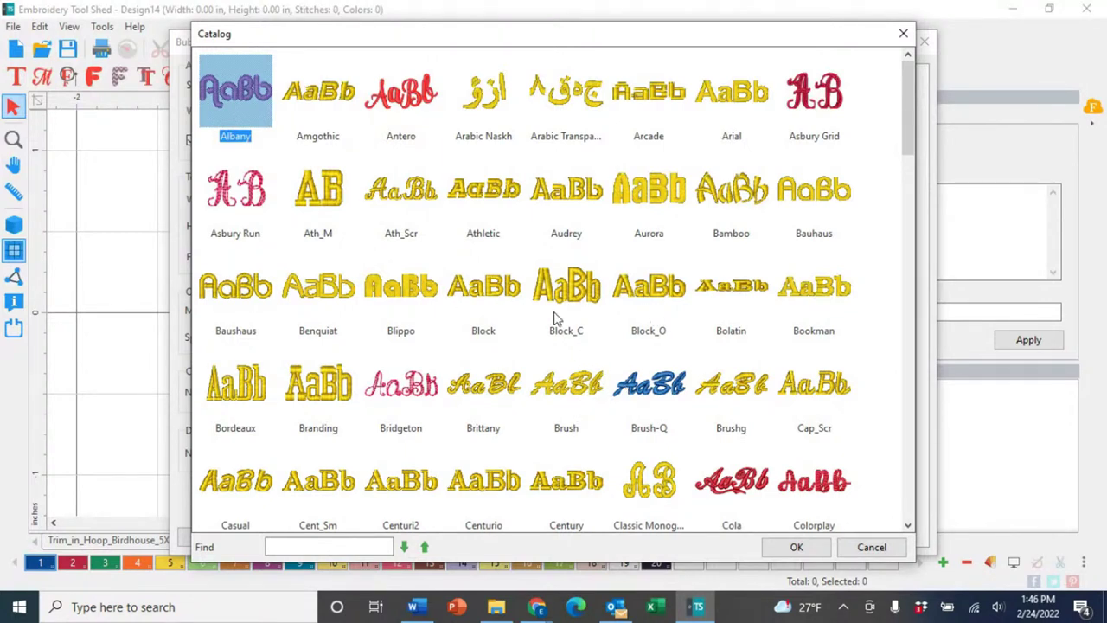
left_click(814, 204)
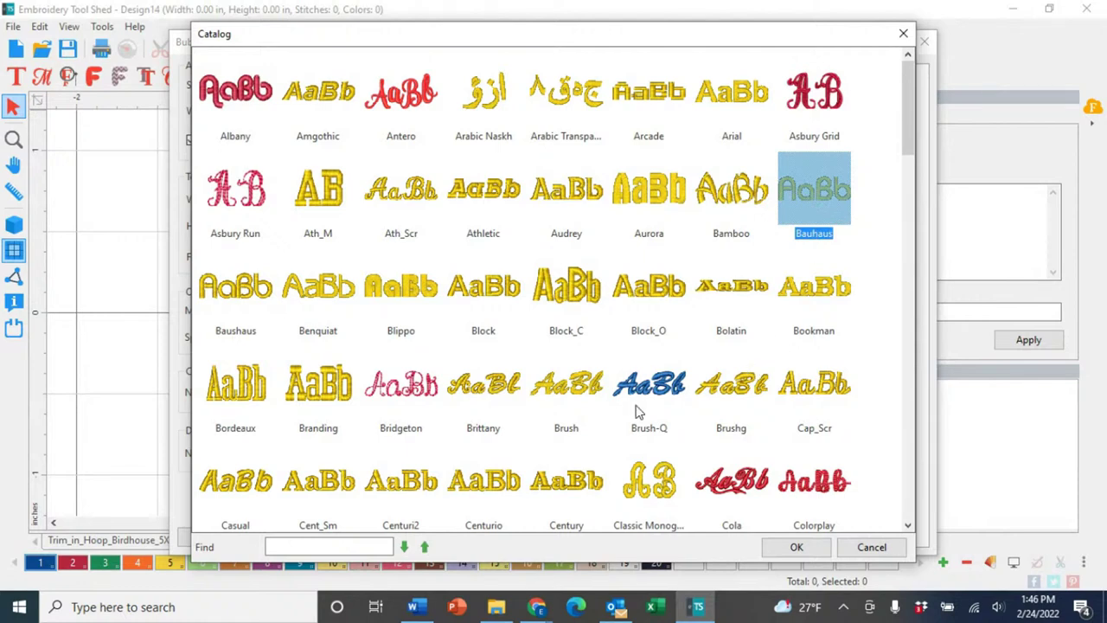
left_click(790, 547)
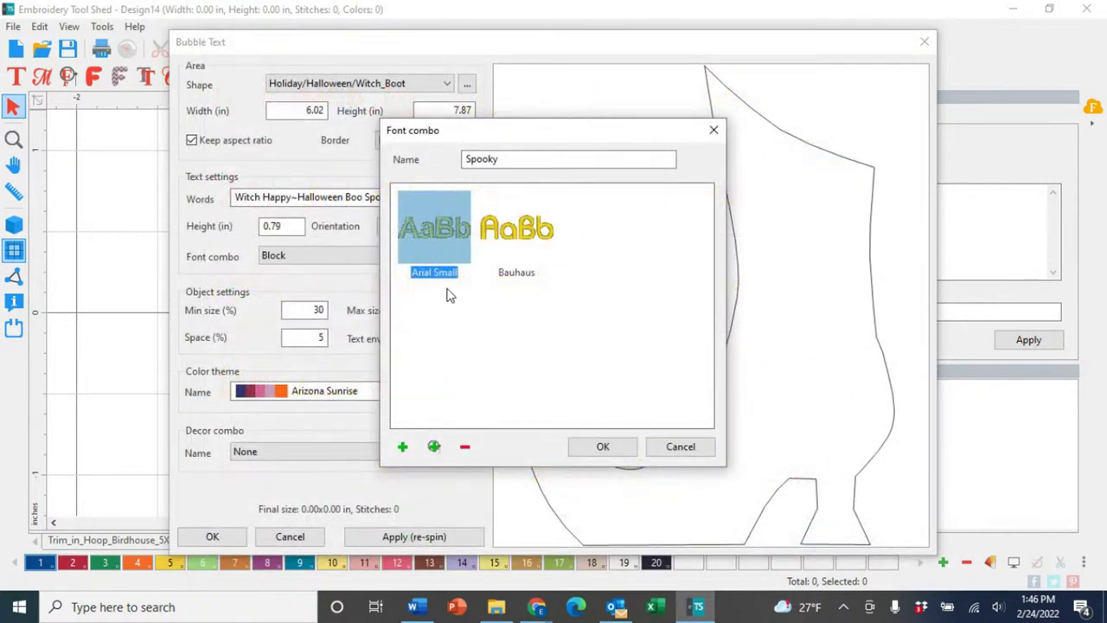
Add the Com_Mnhasw1 font to the Spooky font combo and save the combo
left_click(402, 447)
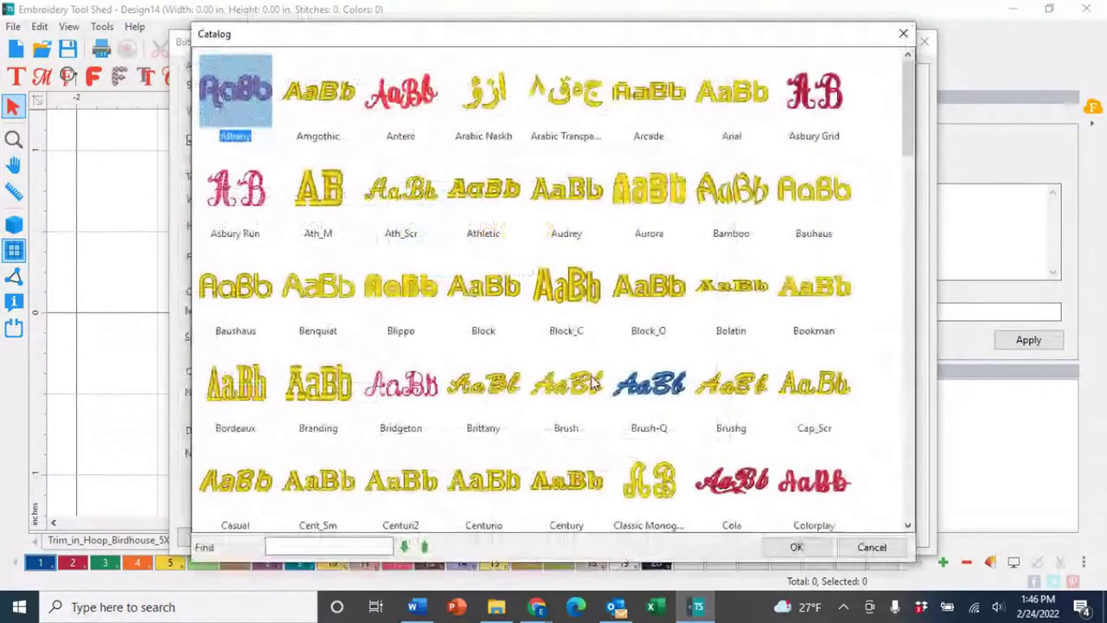
scroll(593, 385, "down", 3)
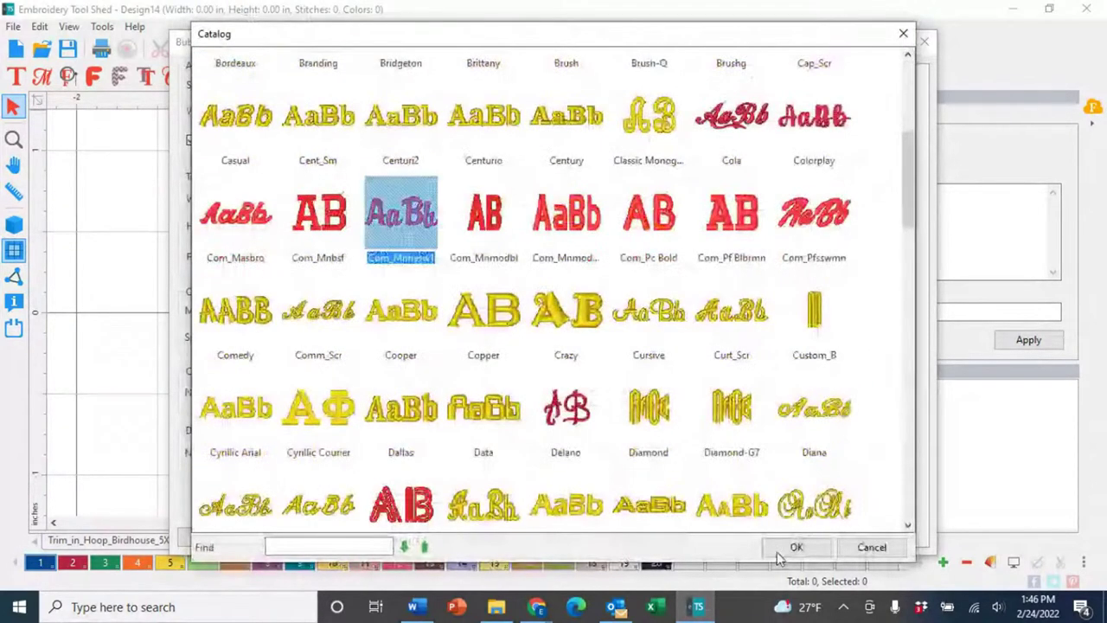
left_click(793, 546)
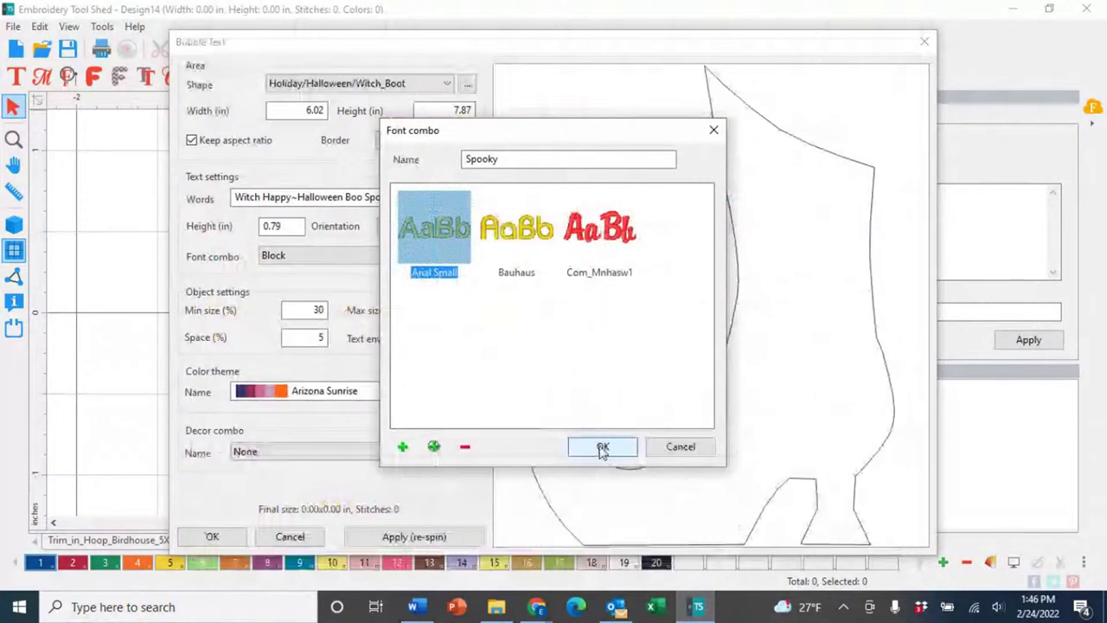
left_click(601, 446)
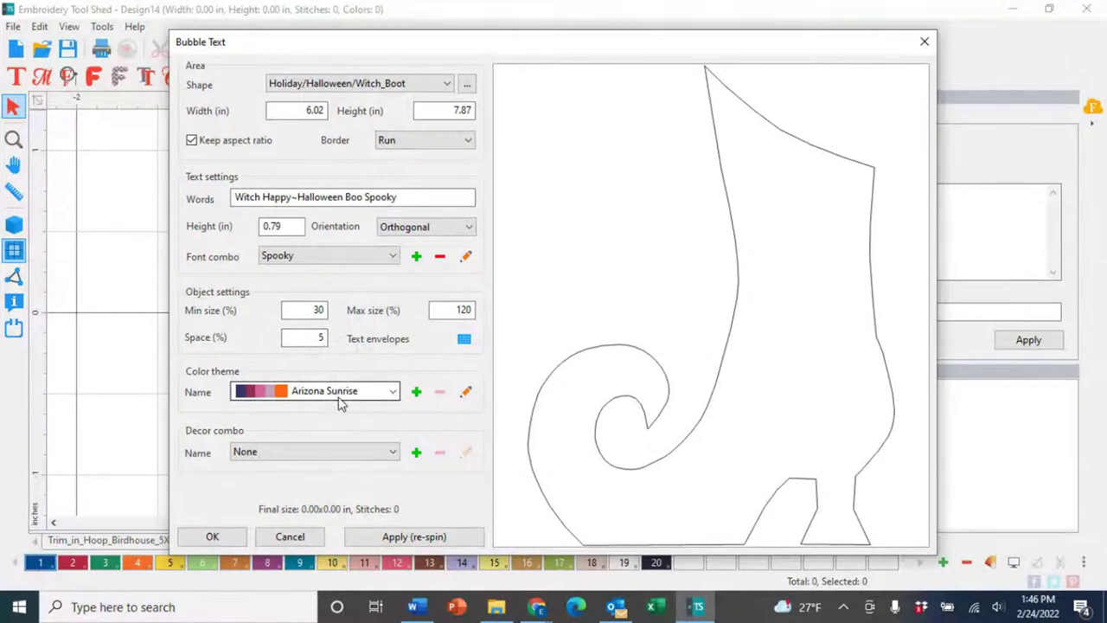
Create a new color theme named "Spooky" with the Exquisite thread color 646 Tangerine
left_click(393, 393)
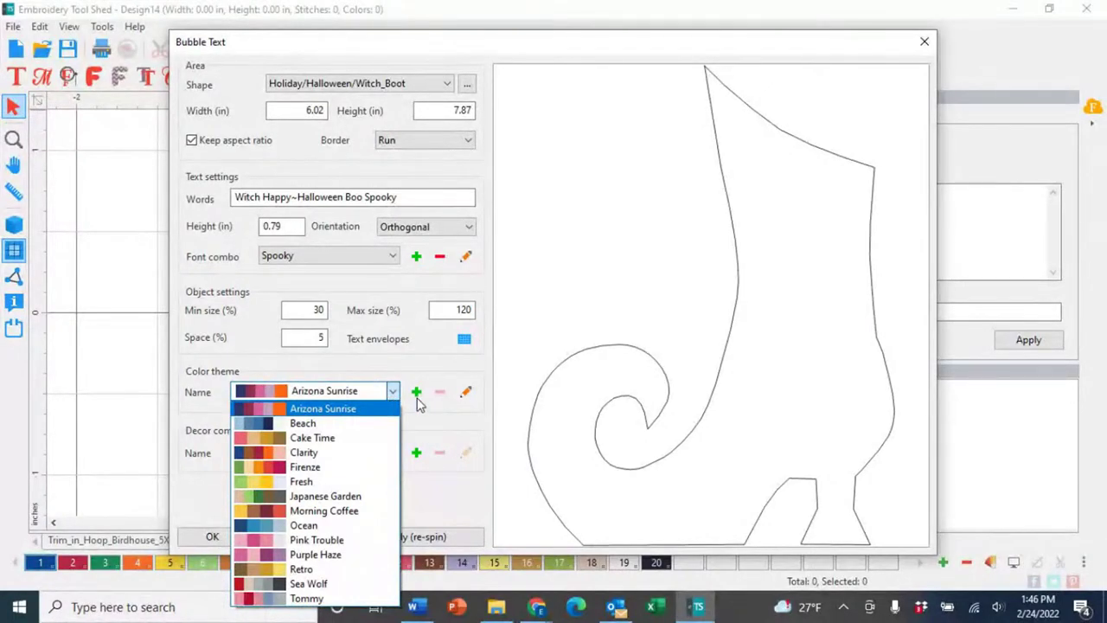
left_click(417, 395)
left_click(416, 393)
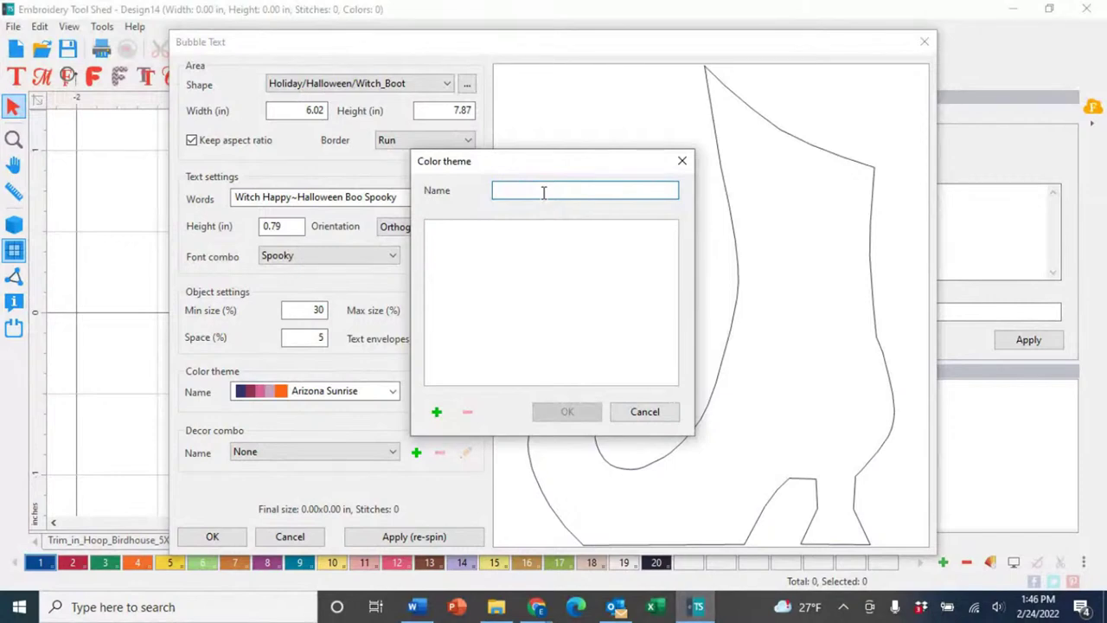
type("Spooky")
left_click(437, 411)
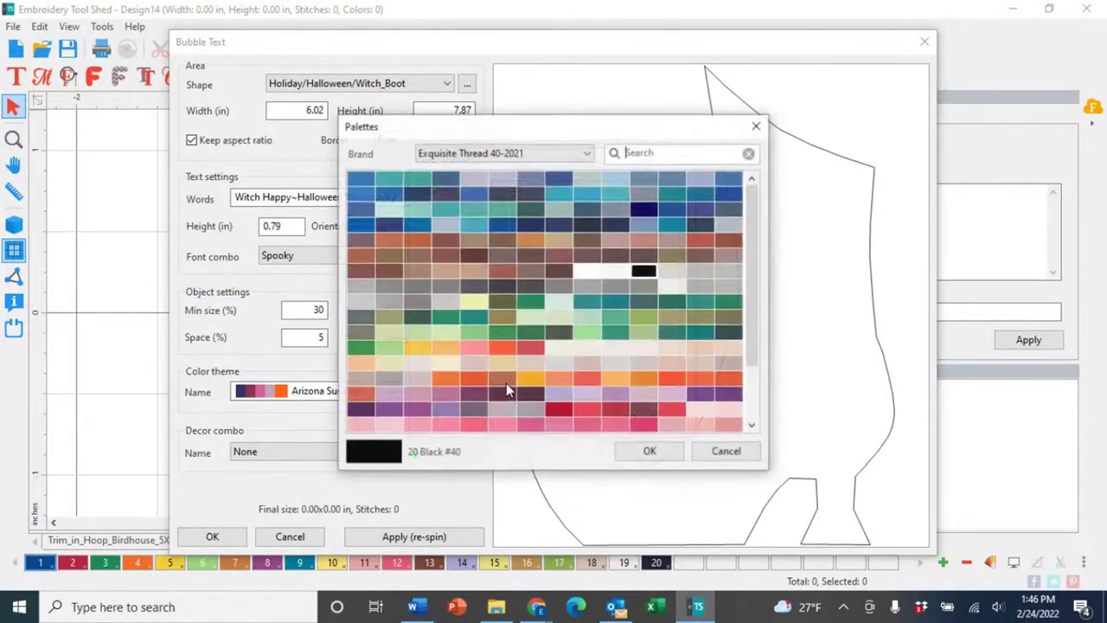
left_click(615, 378)
left_click(650, 453)
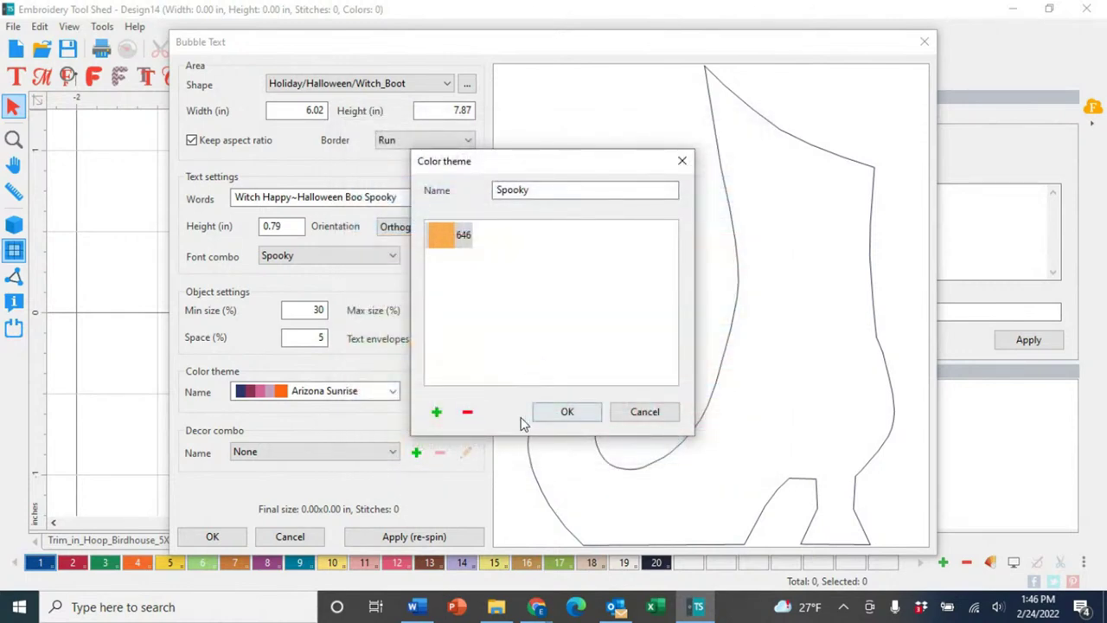
Add the thread color 392 Purple to the Spooky color theme
left_click(437, 411)
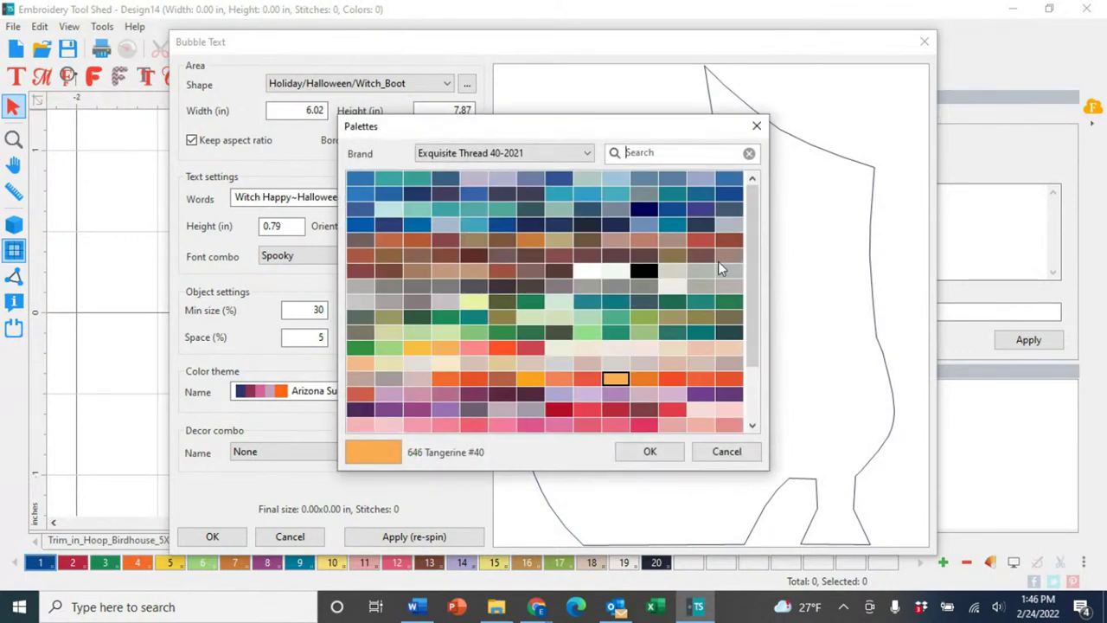
scroll(661, 352, "down", 3)
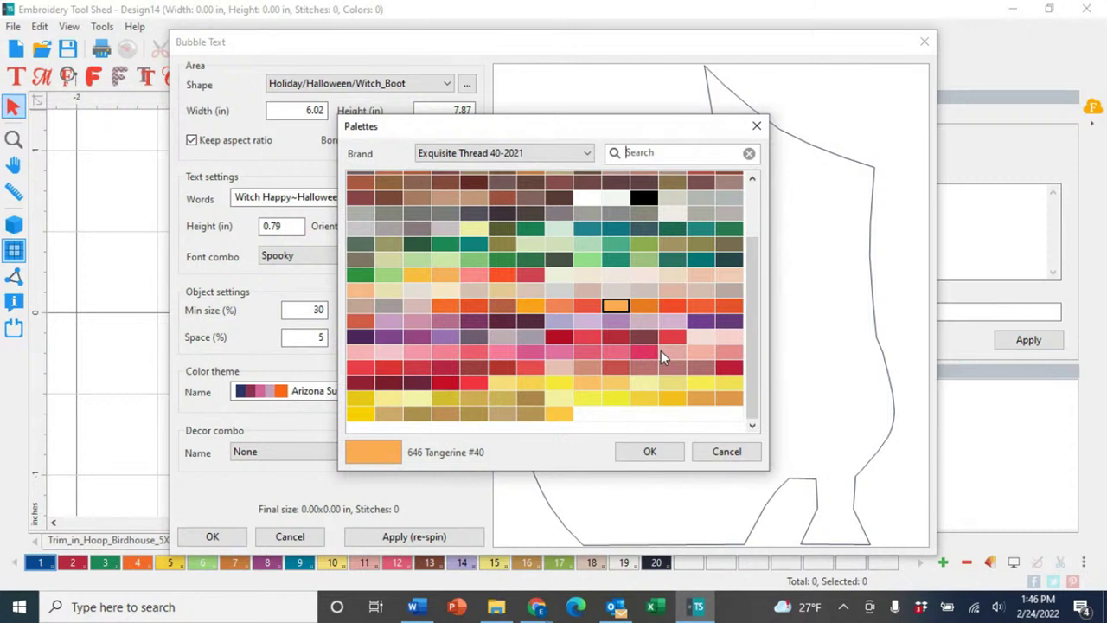
scroll(661, 352, "up", 3)
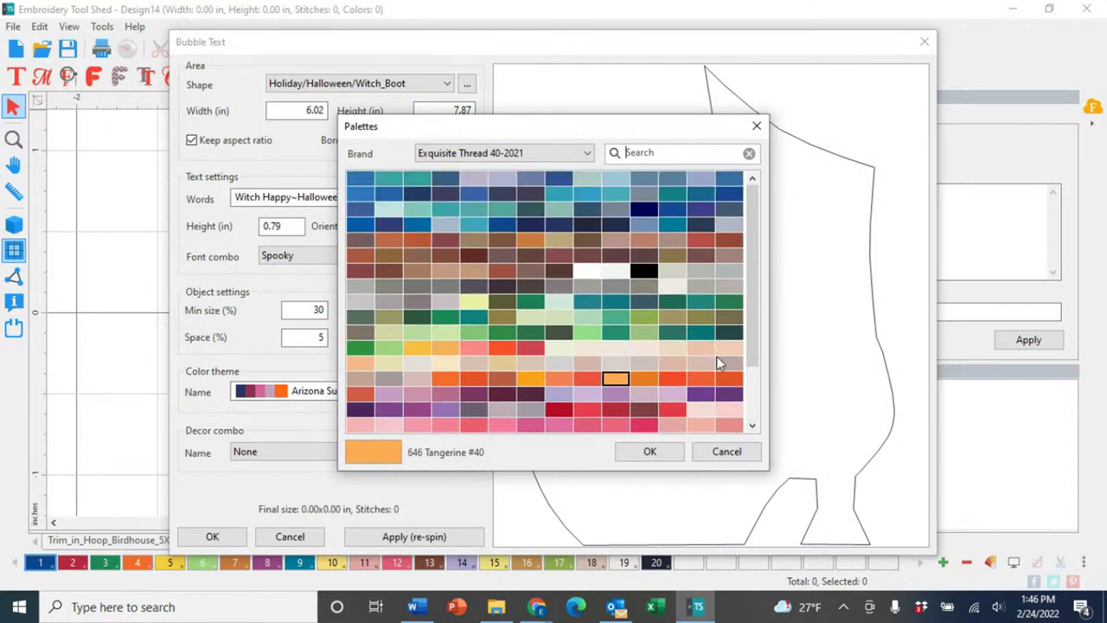
left_click(733, 394)
left_click(648, 452)
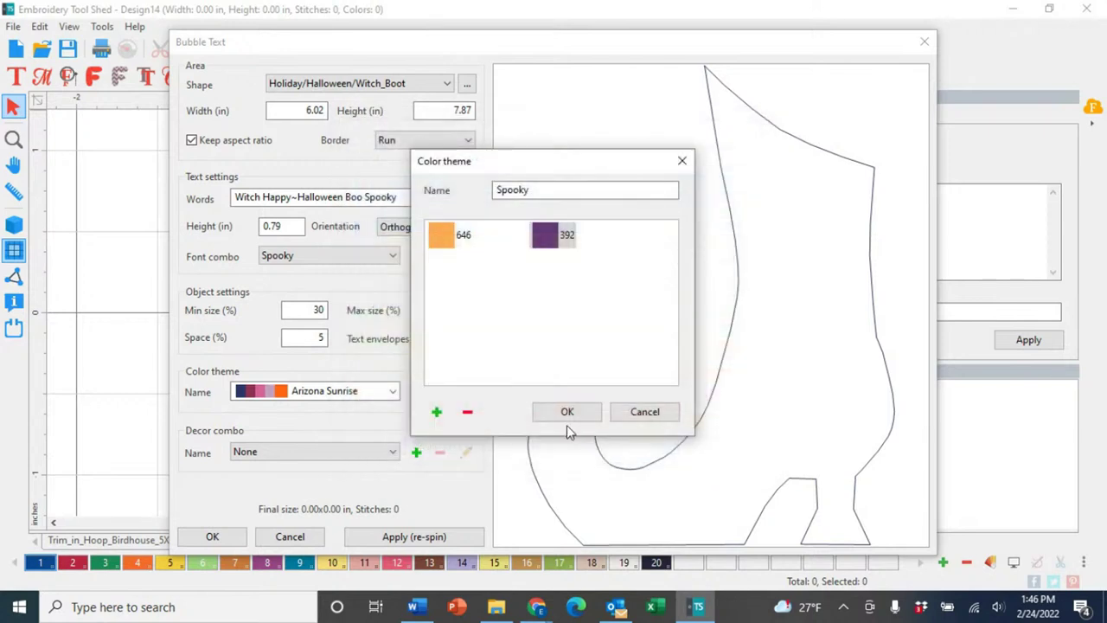
Add the brown thread color 513 to the Spooky color theme
left_click(437, 414)
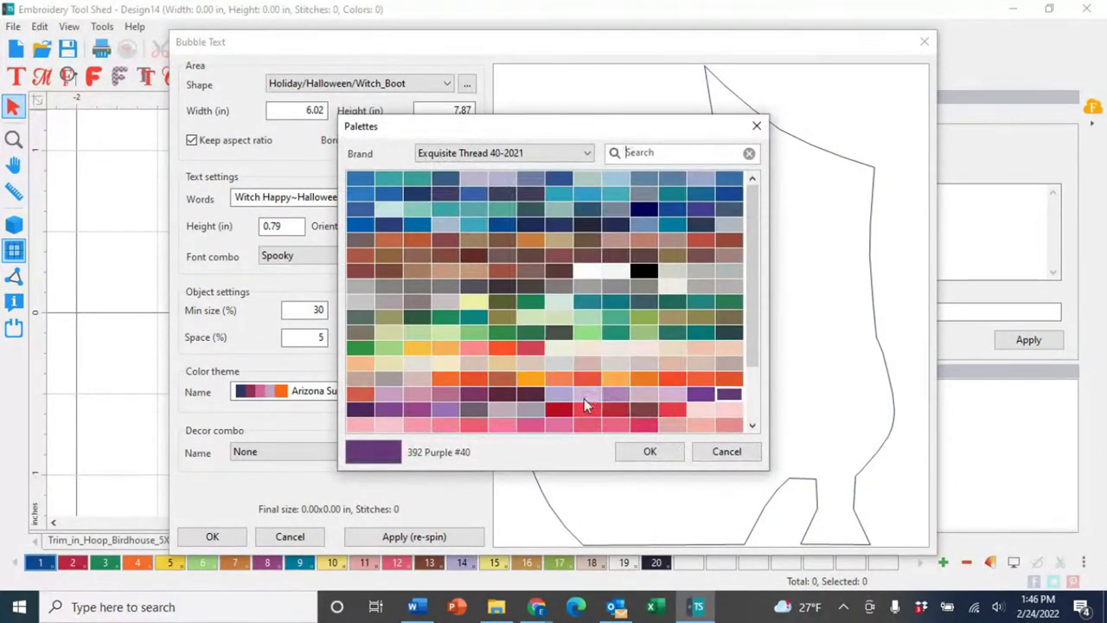
left_click(526, 240)
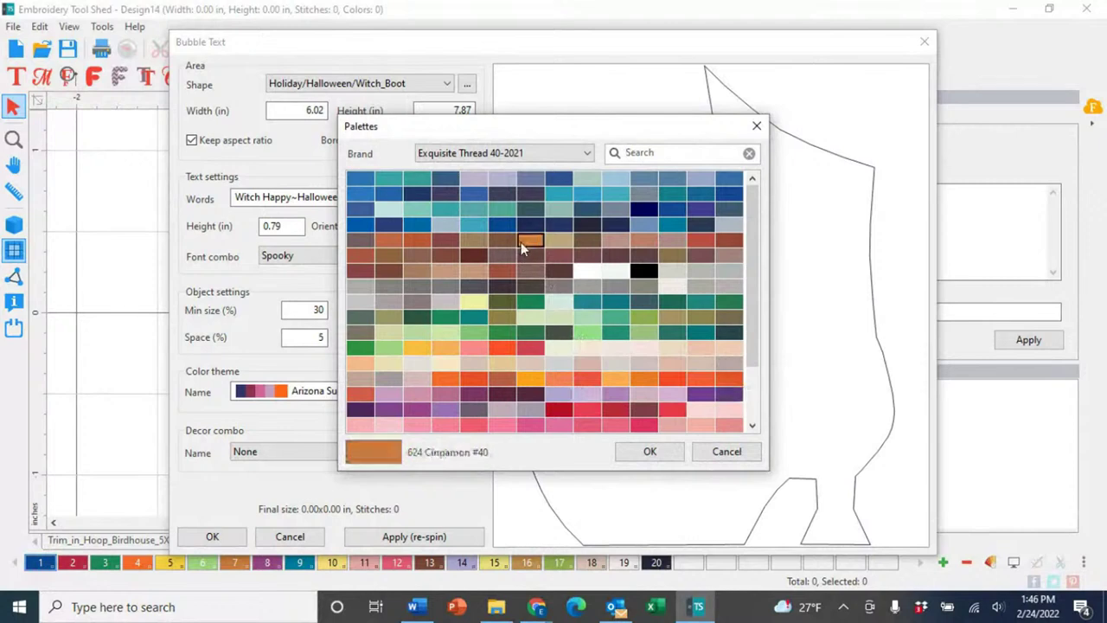
left_click(502, 240)
left_click(649, 453)
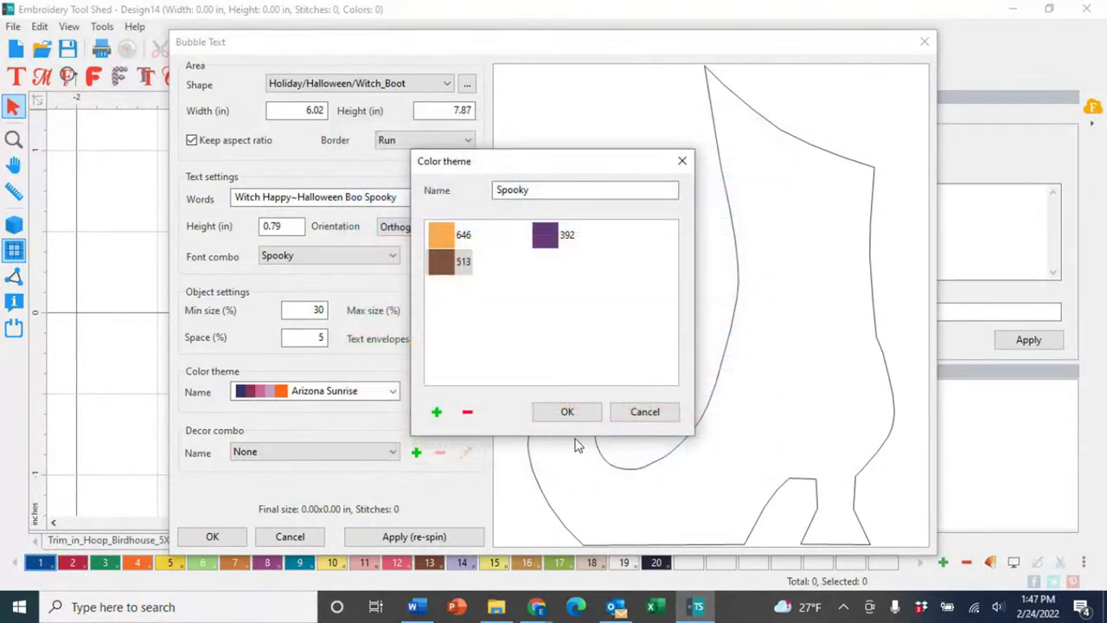